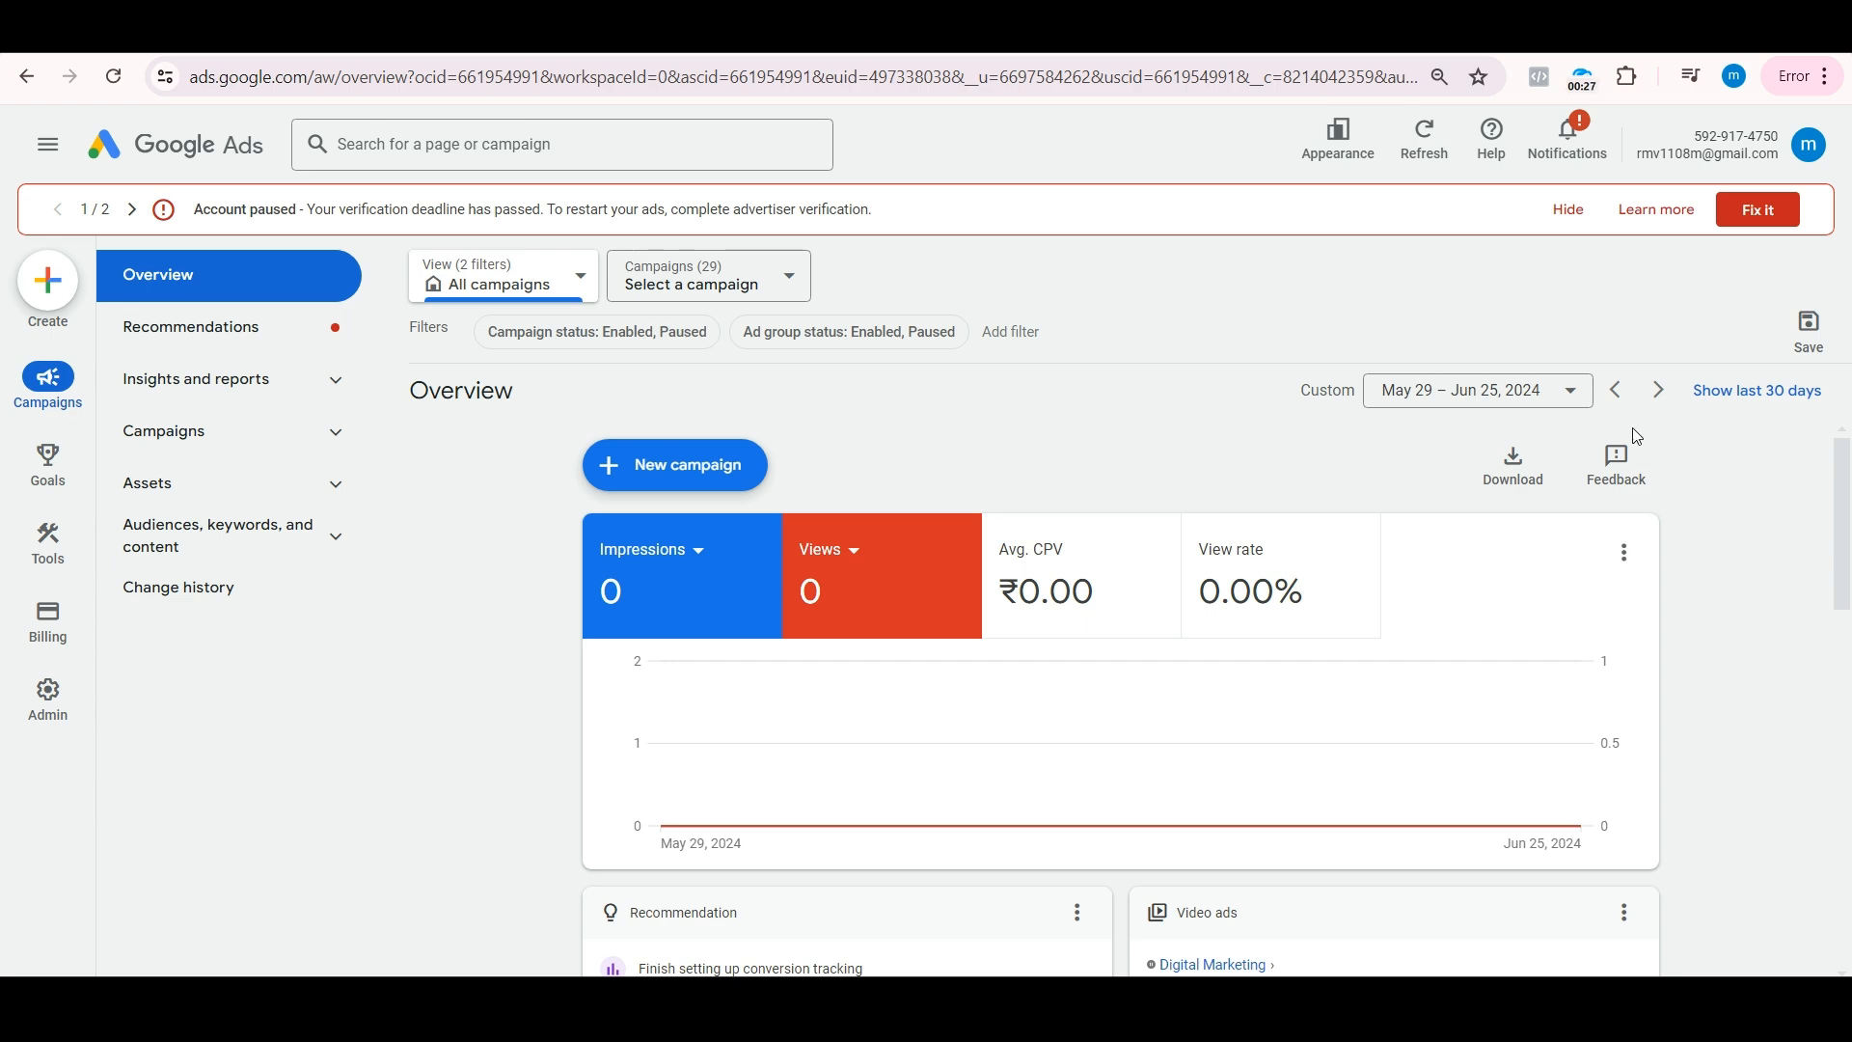
Step: Switch to the YouTube channel's Videos page, look through the latest uploads, and return to Google Ads
left_click(675, 31)
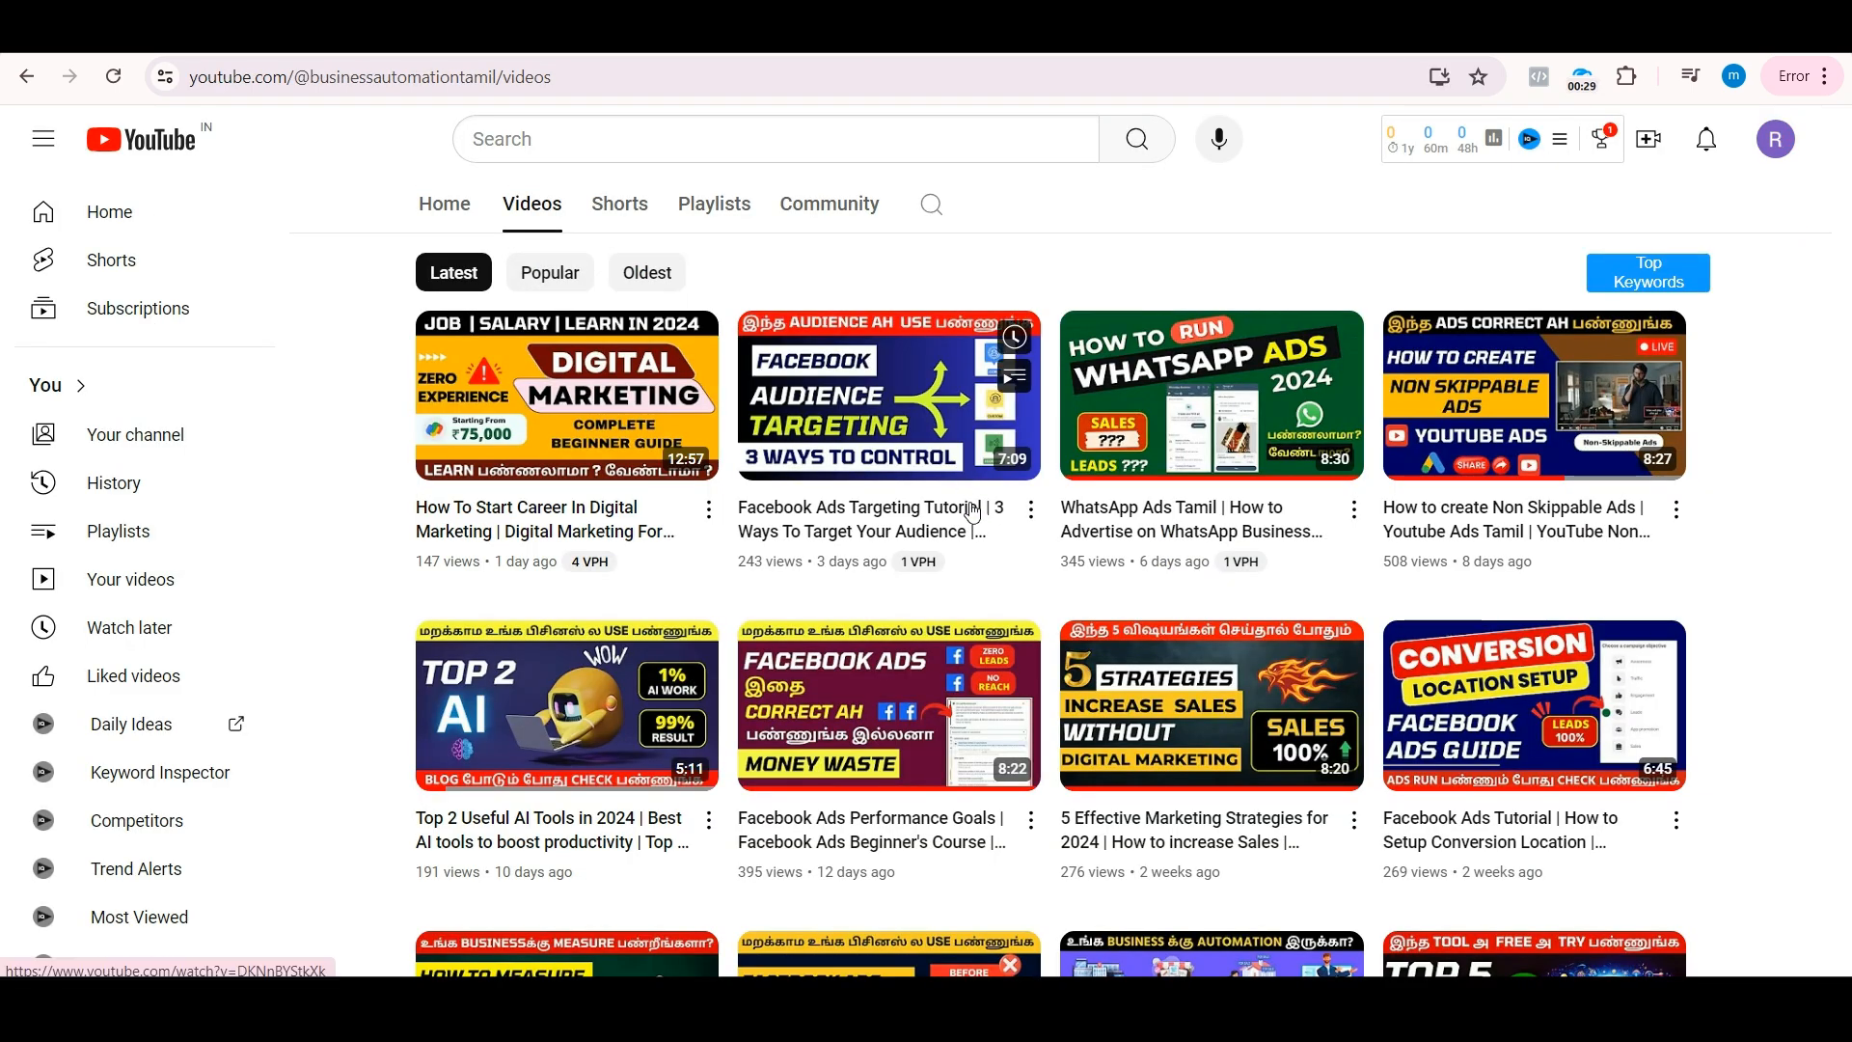
scroll(969, 504, "down", 6)
scroll(973, 511, "down", 2)
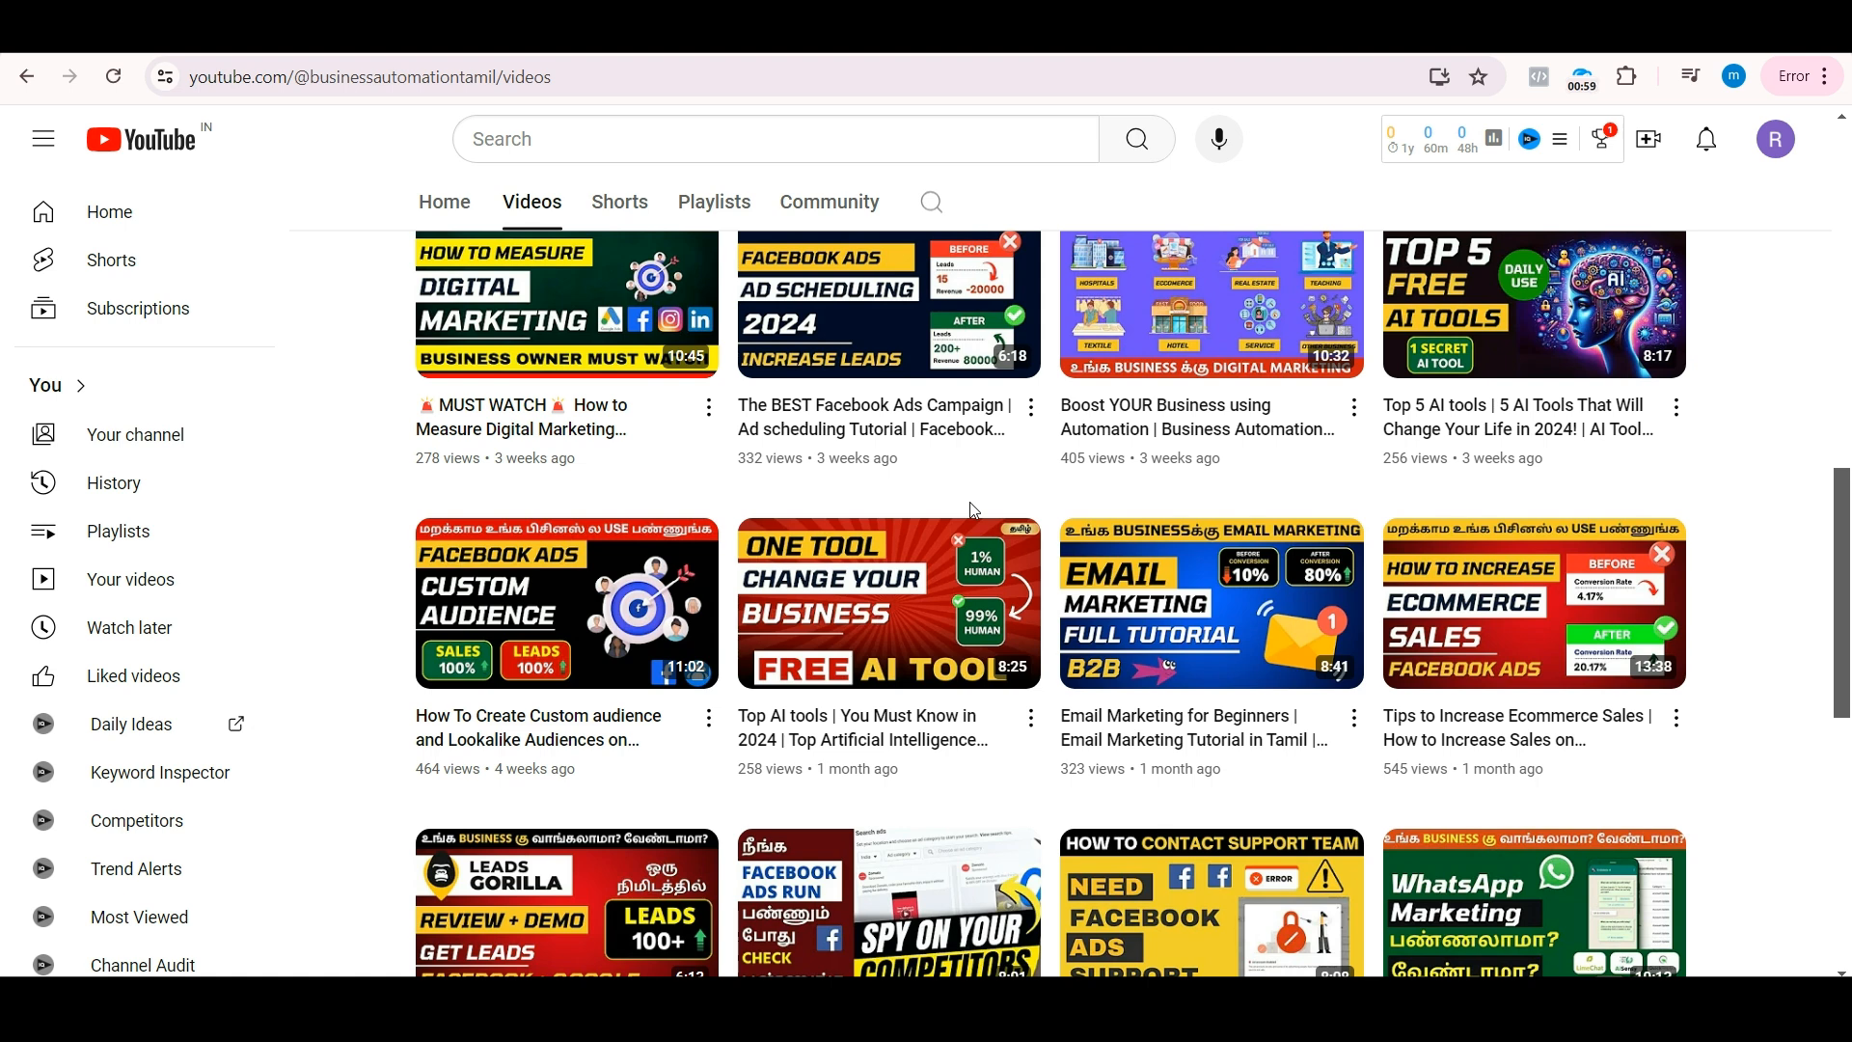
left_click(1042, 29)
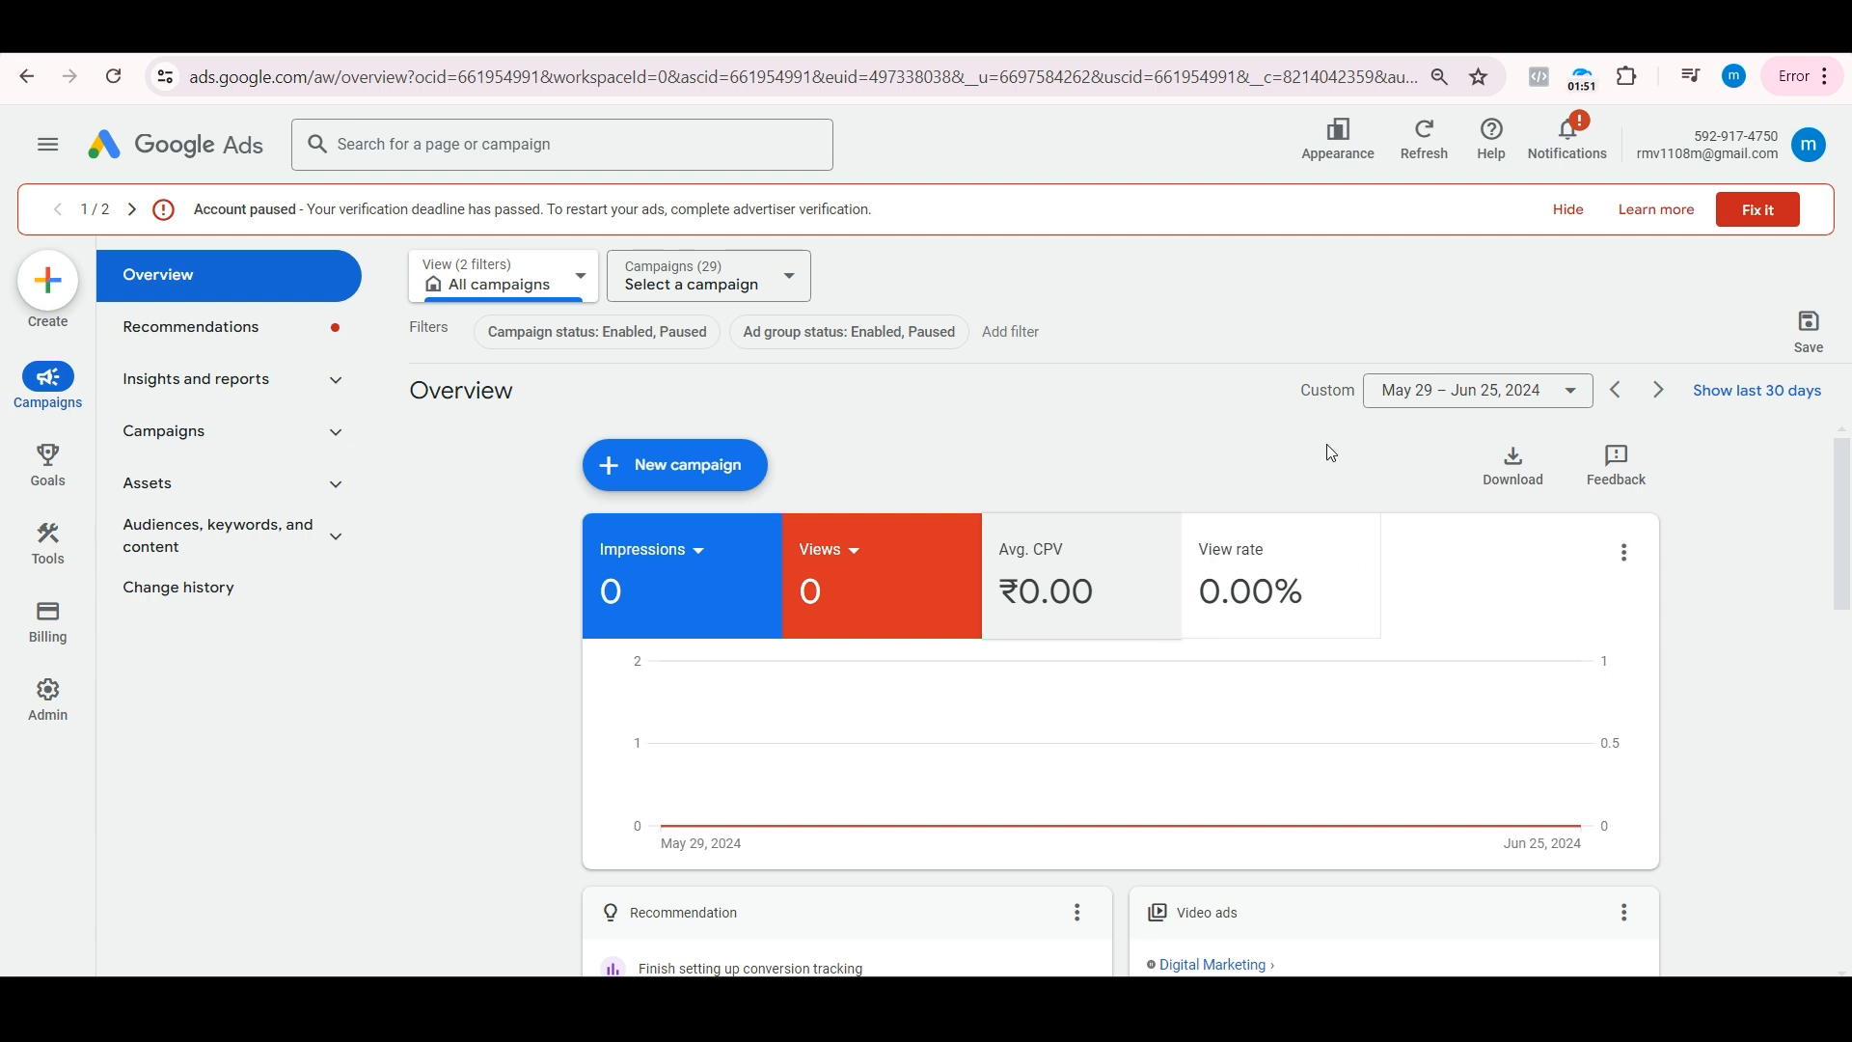
Step: Start a new campaign with Awareness and consideration as its objective
left_click(693, 485)
left_click(693, 482)
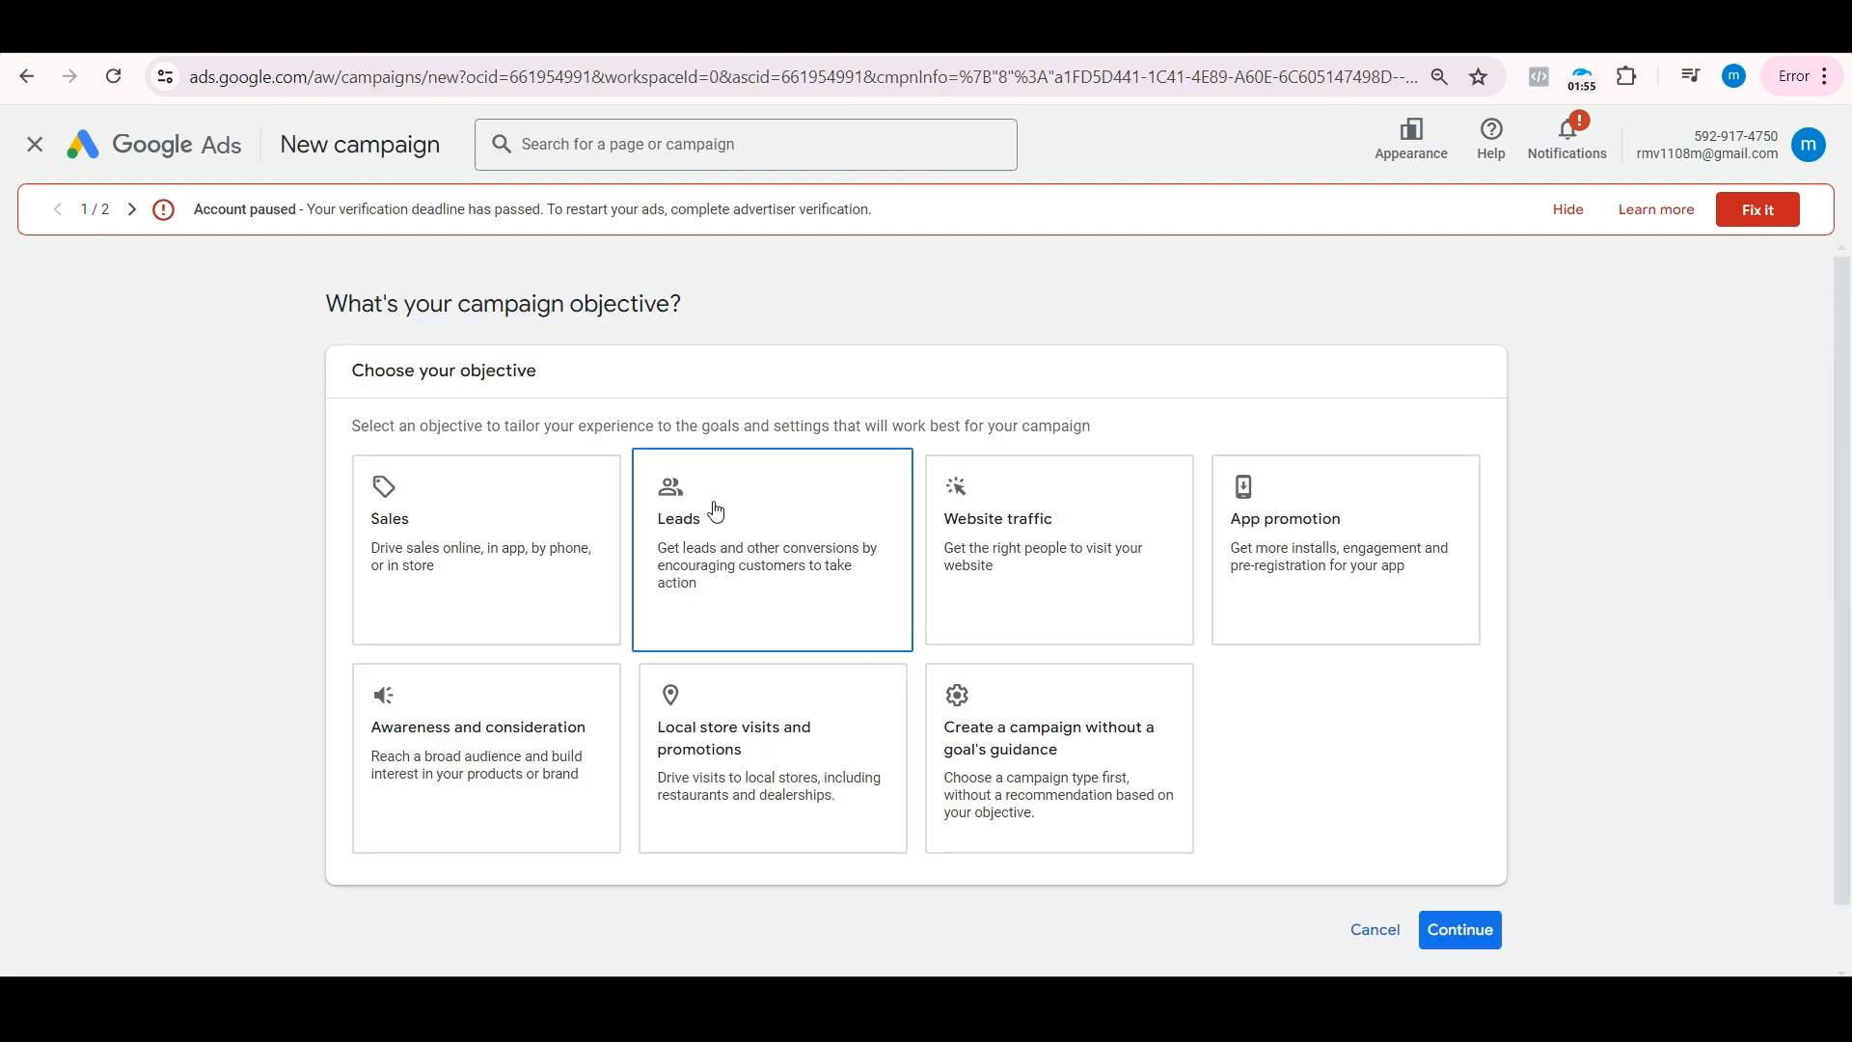
left_click(809, 739)
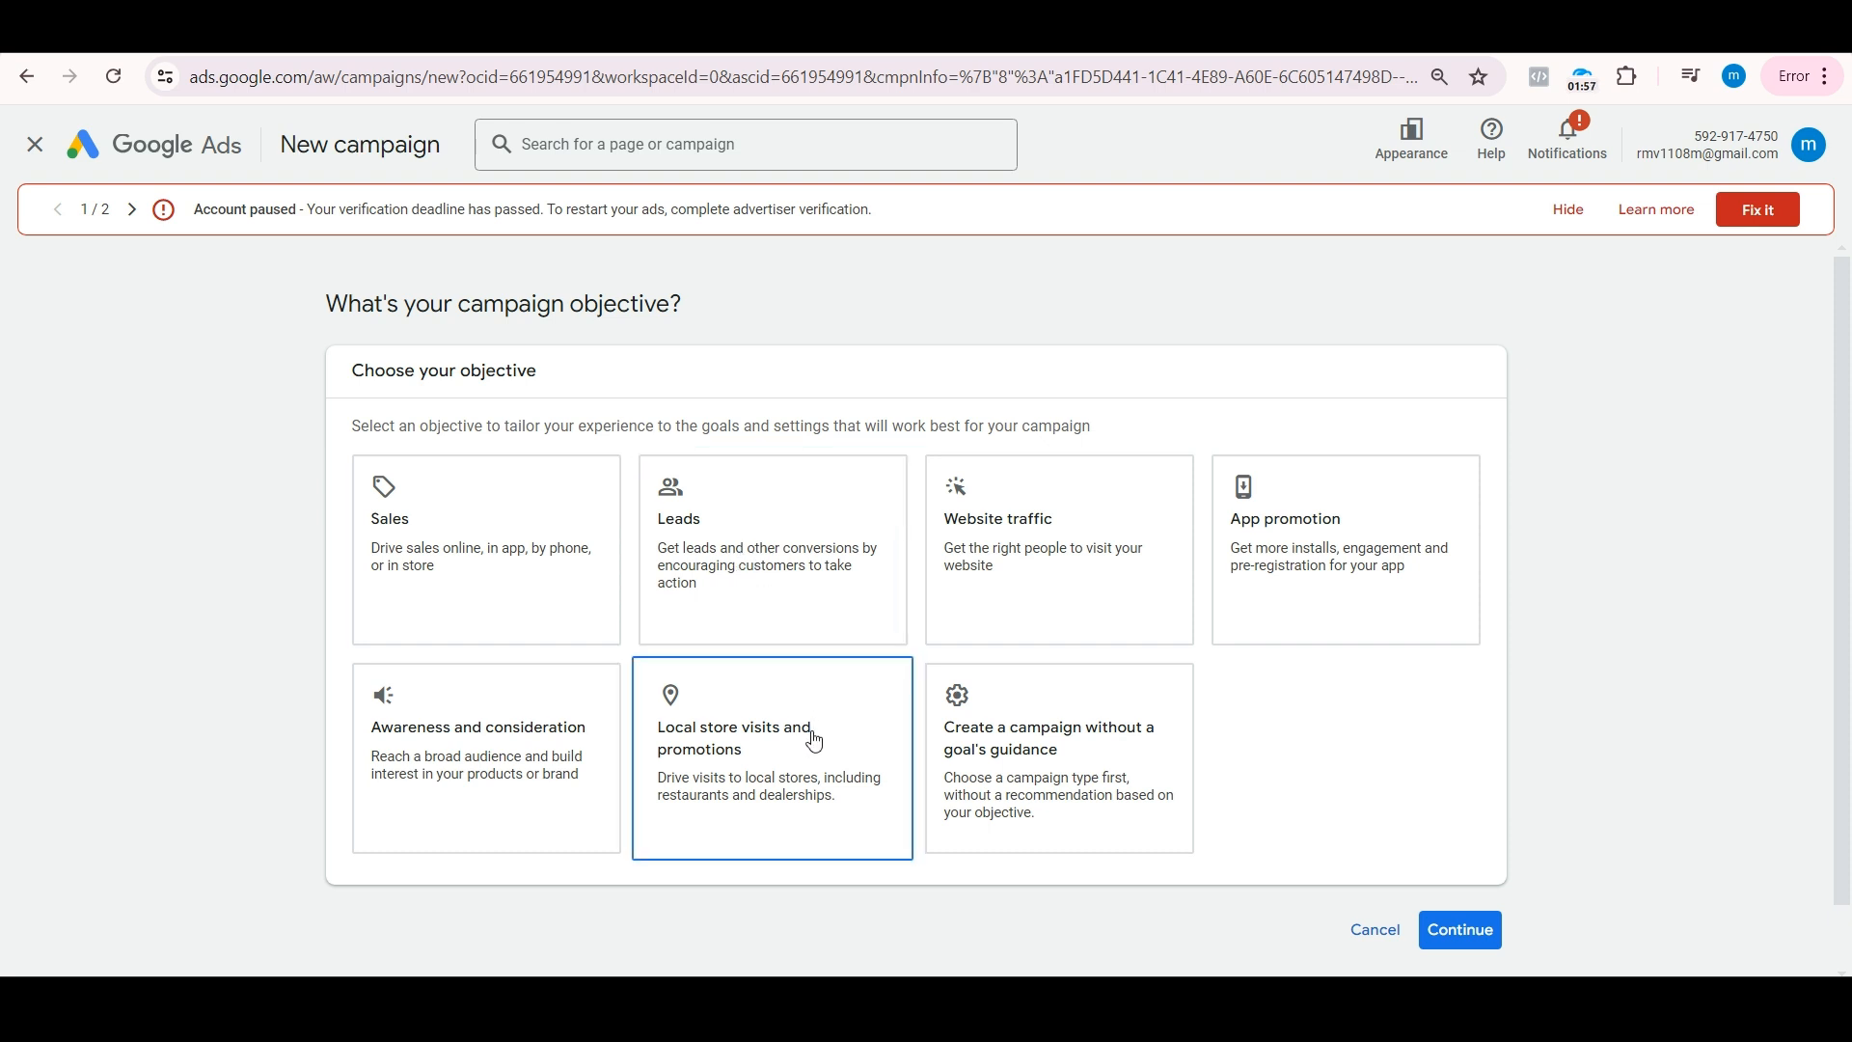
left_click(496, 756)
right_click(487, 757)
left_click(488, 756)
Step: Choose Video as the campaign type
scroll(475, 759, "down", 1)
scroll(613, 763, "down", 3)
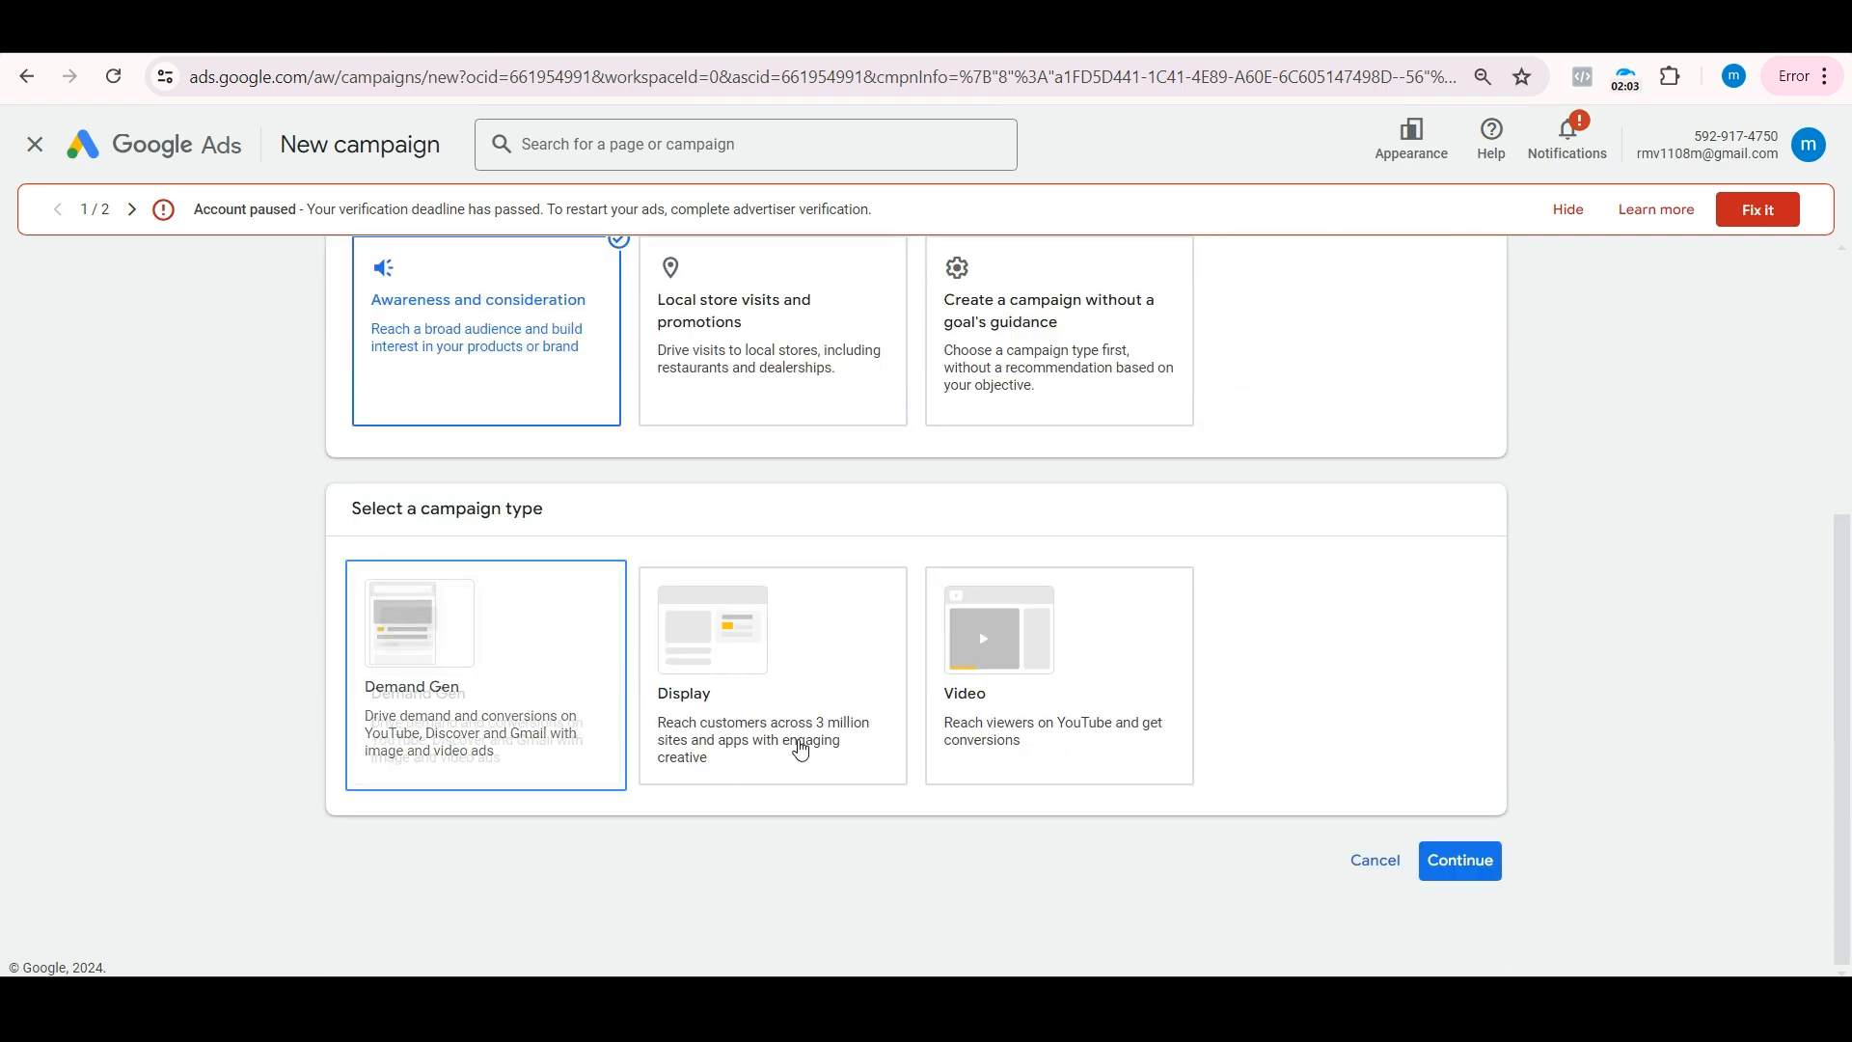
left_click(983, 703)
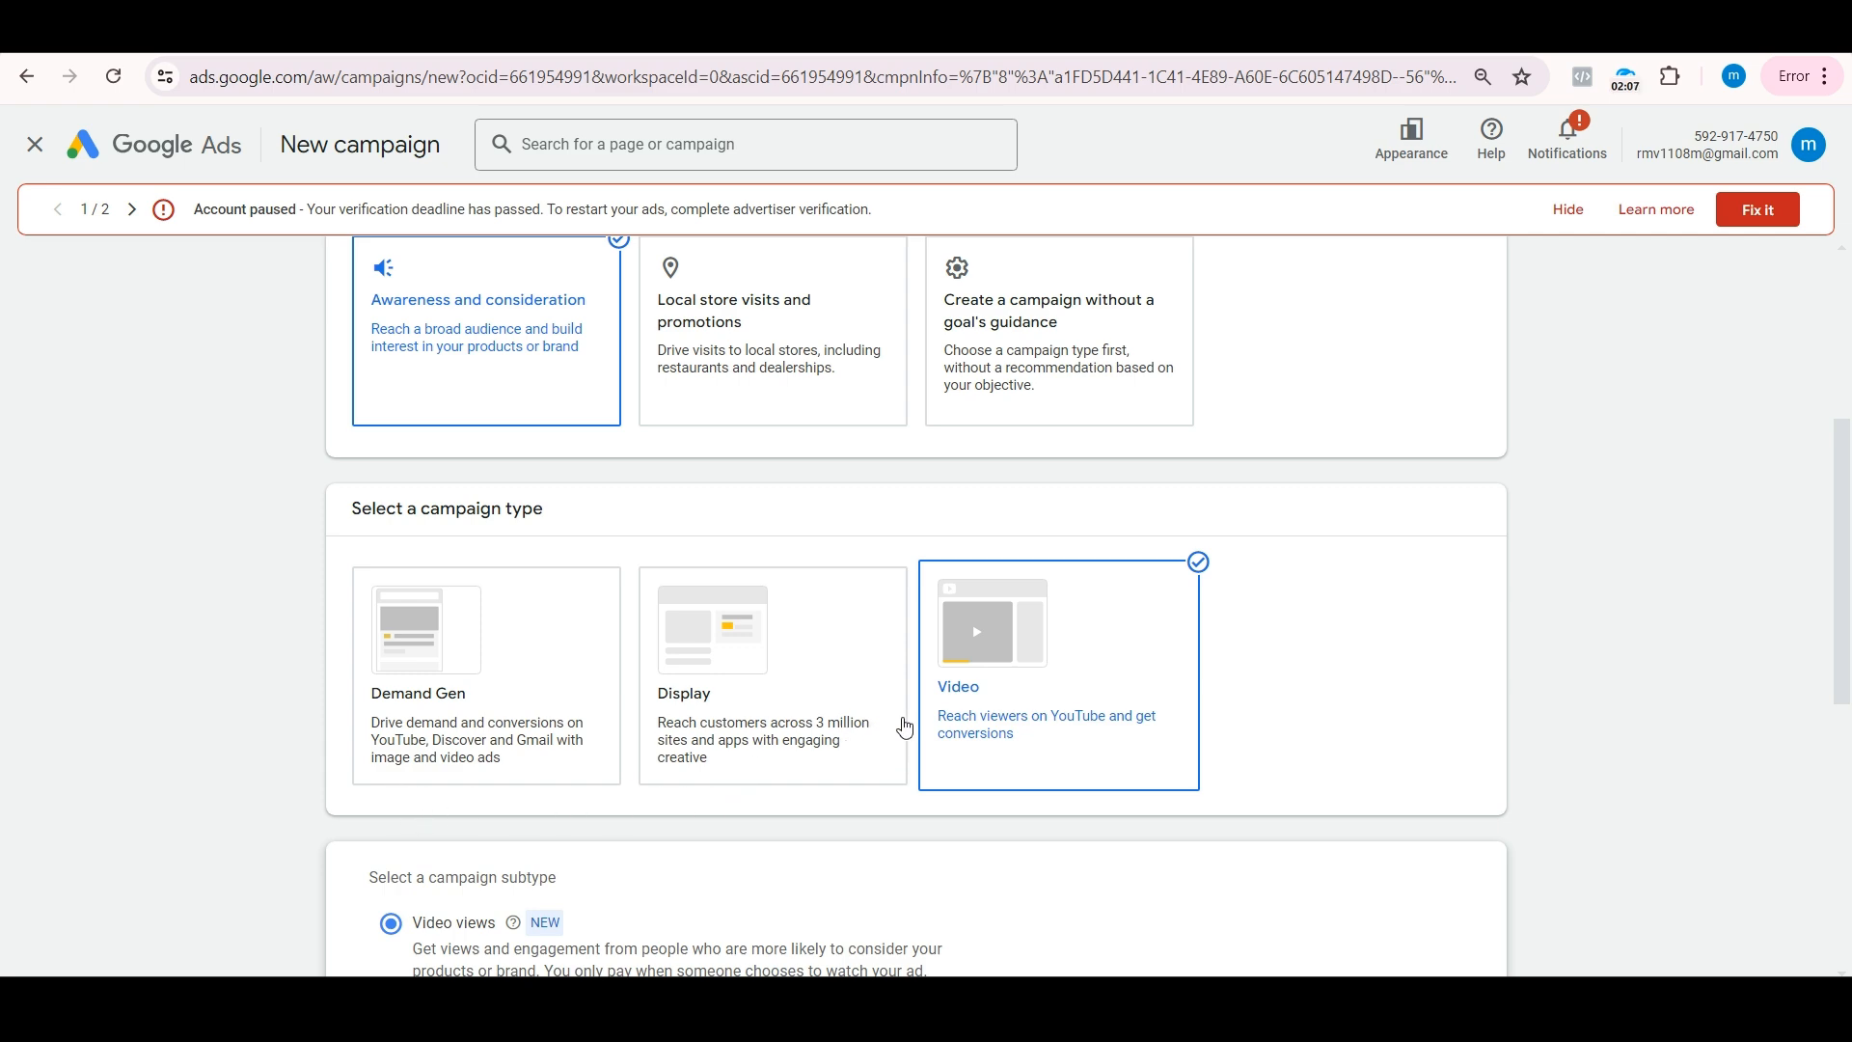
Step: Review the campaign subtypes, keep Video views selected, and continue to the campaign settings
scroll(893, 720, "down", 4)
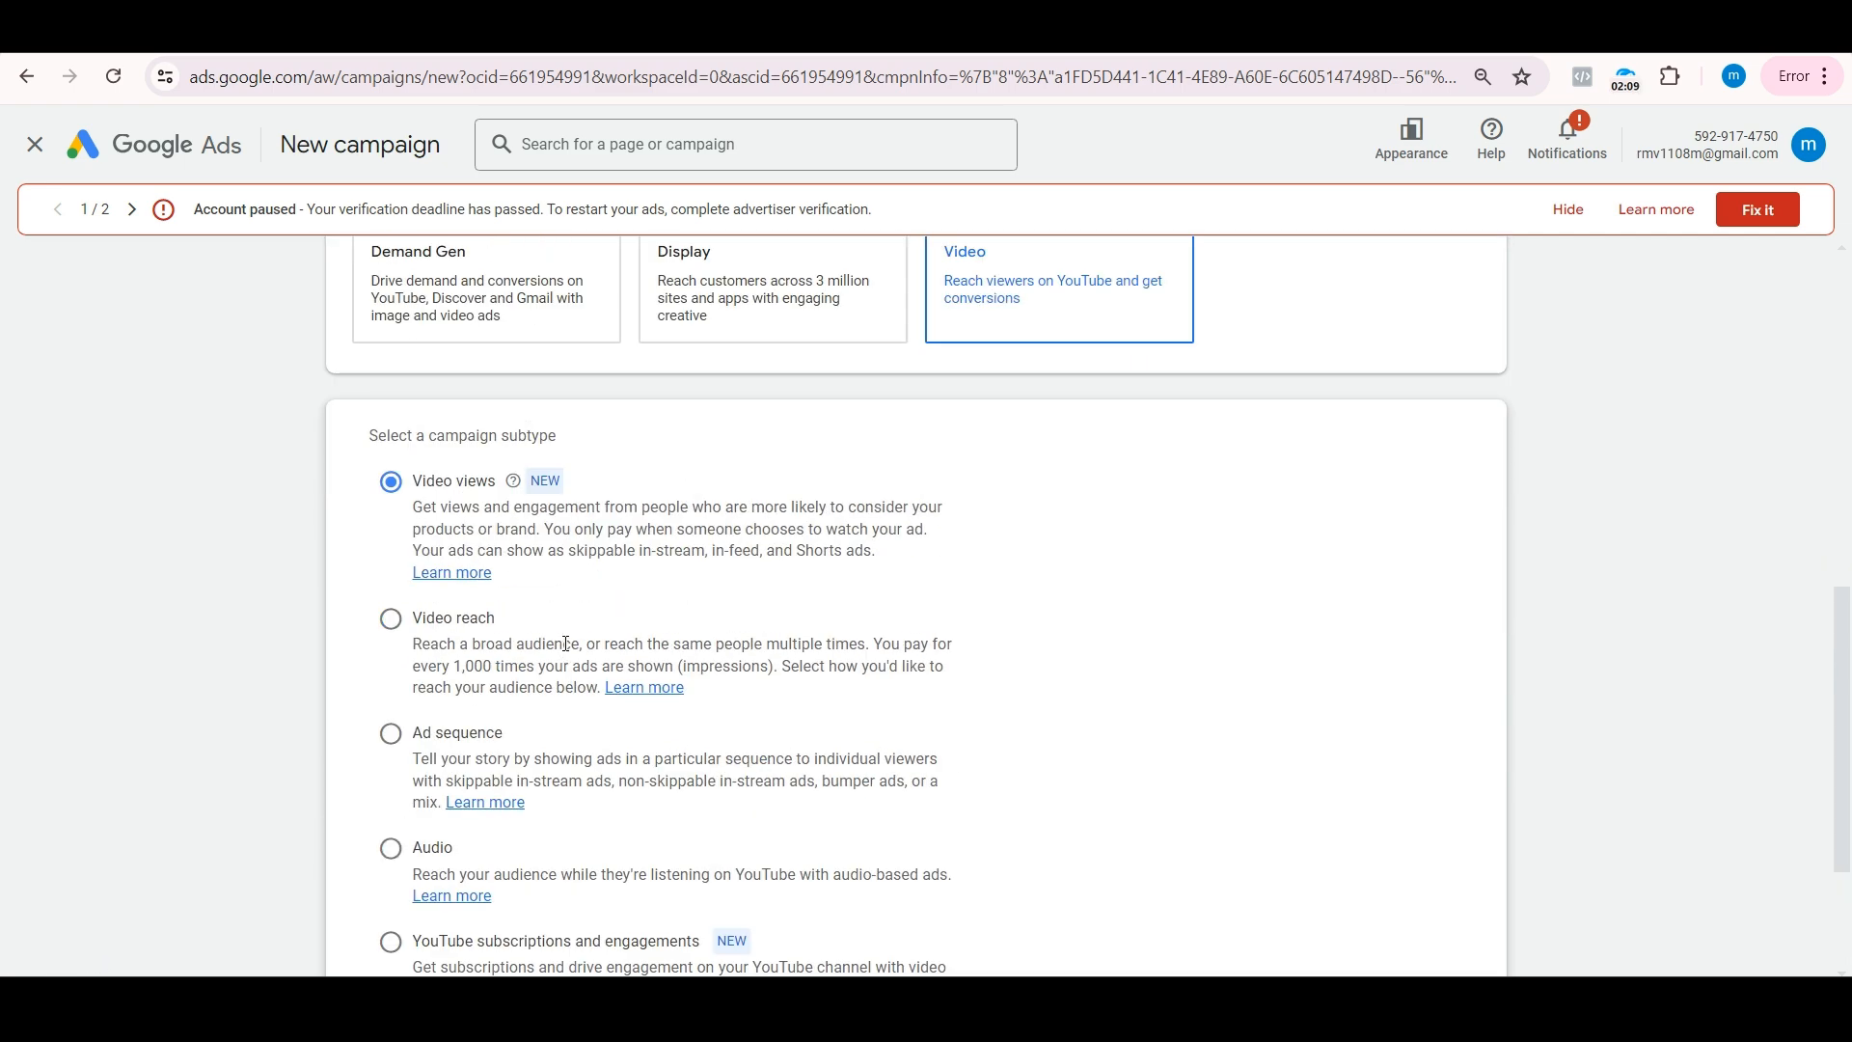
scroll(566, 643, "up", 1)
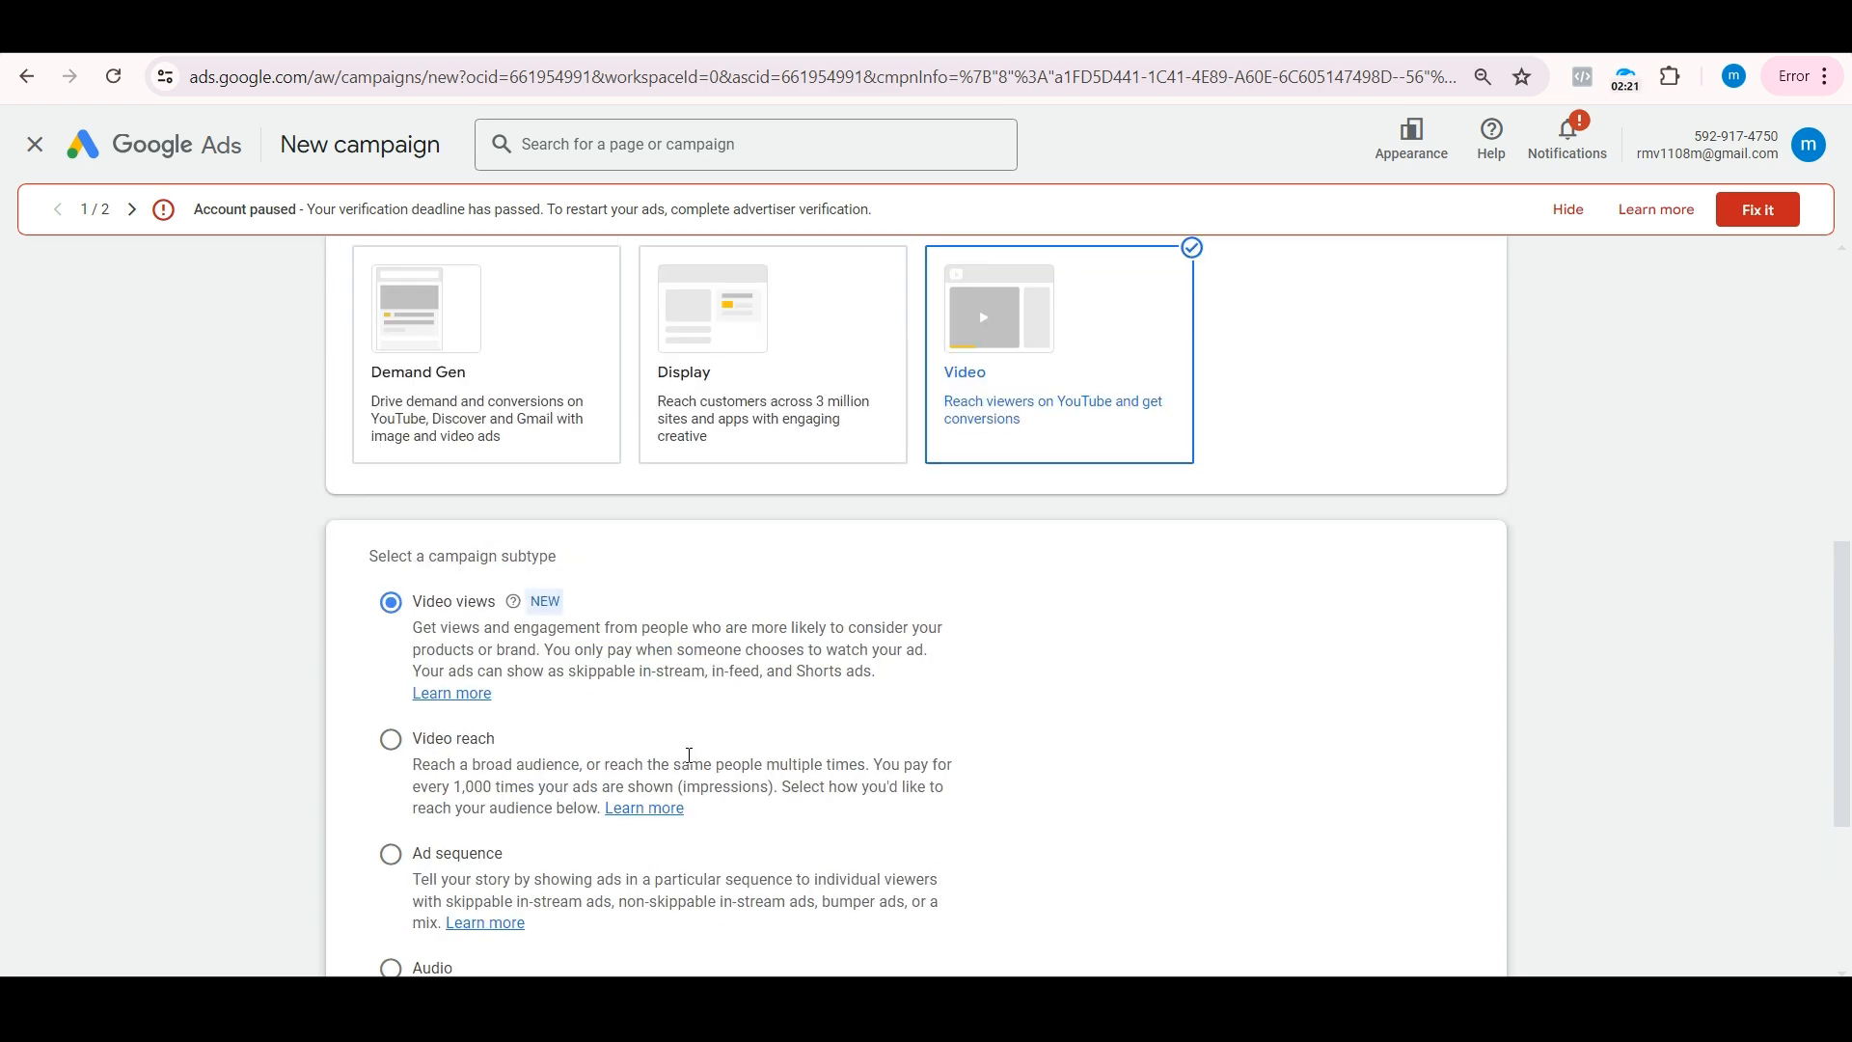
scroll(693, 743, "down", 4)
scroll(830, 772, "up", 3)
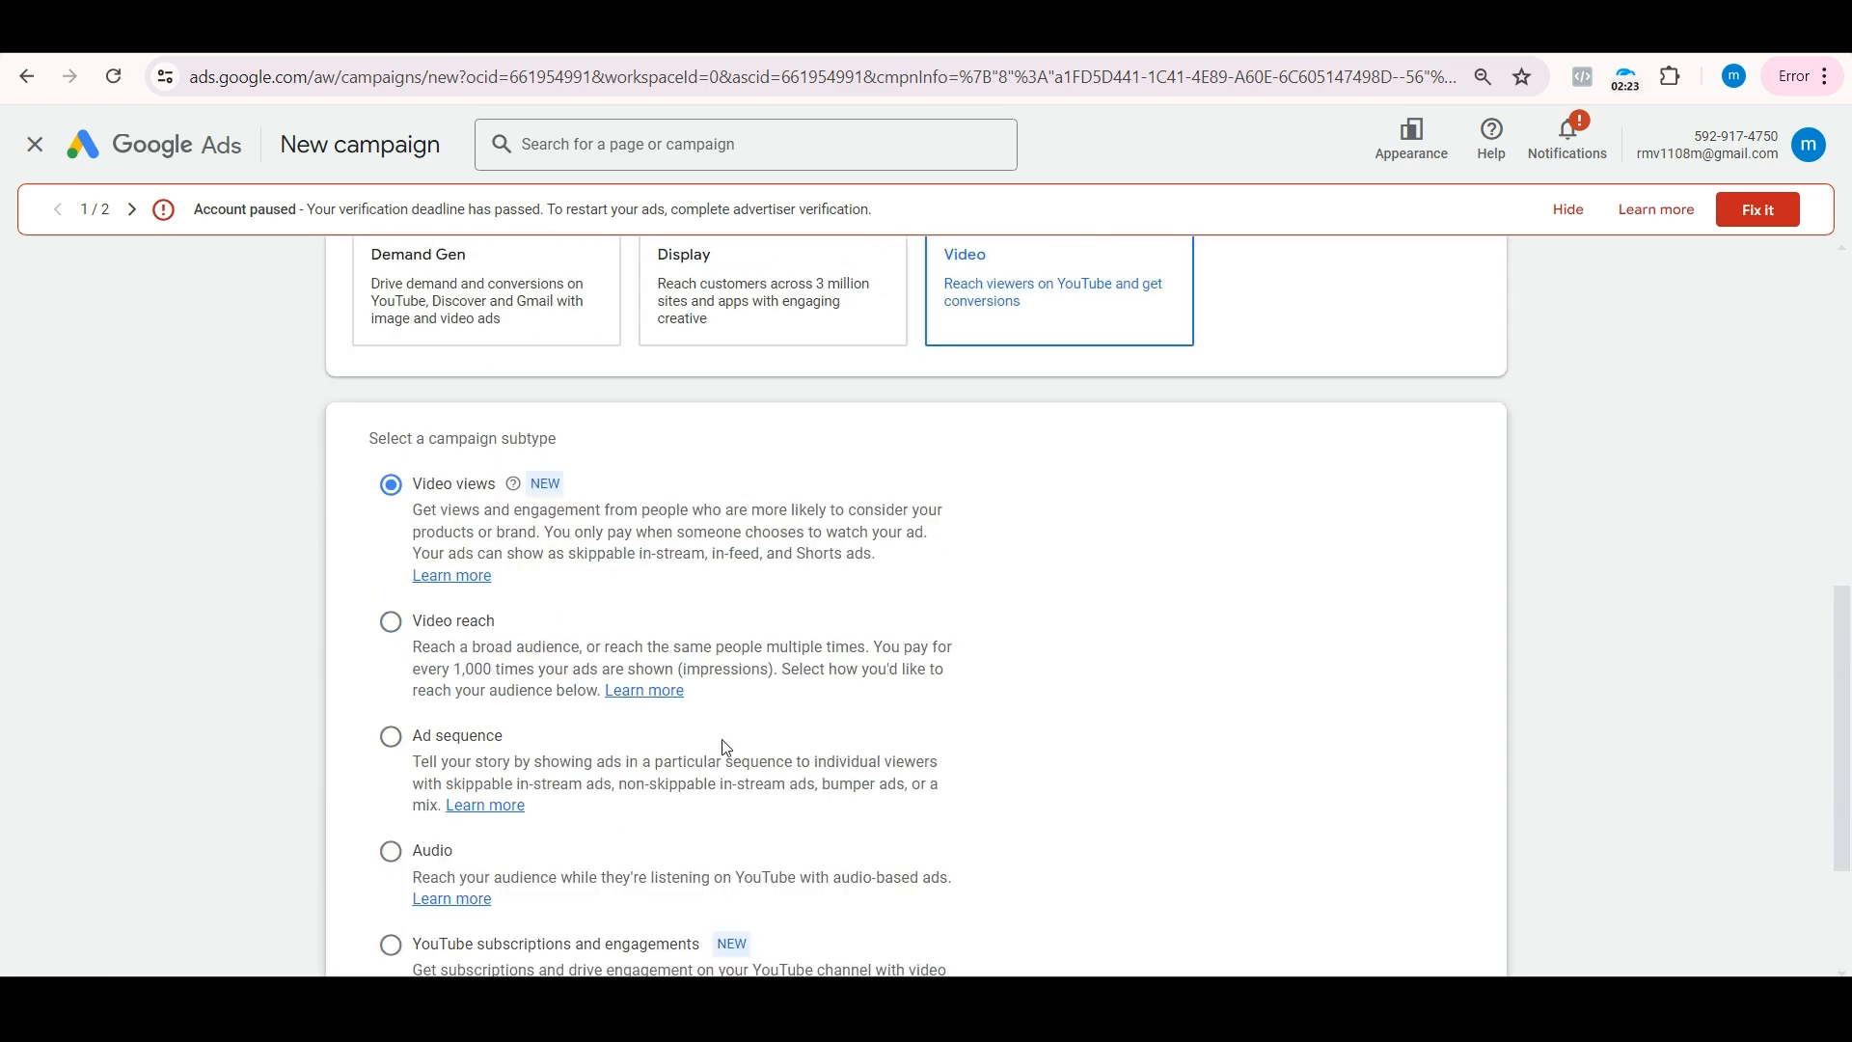
scroll(694, 759, "down", 1)
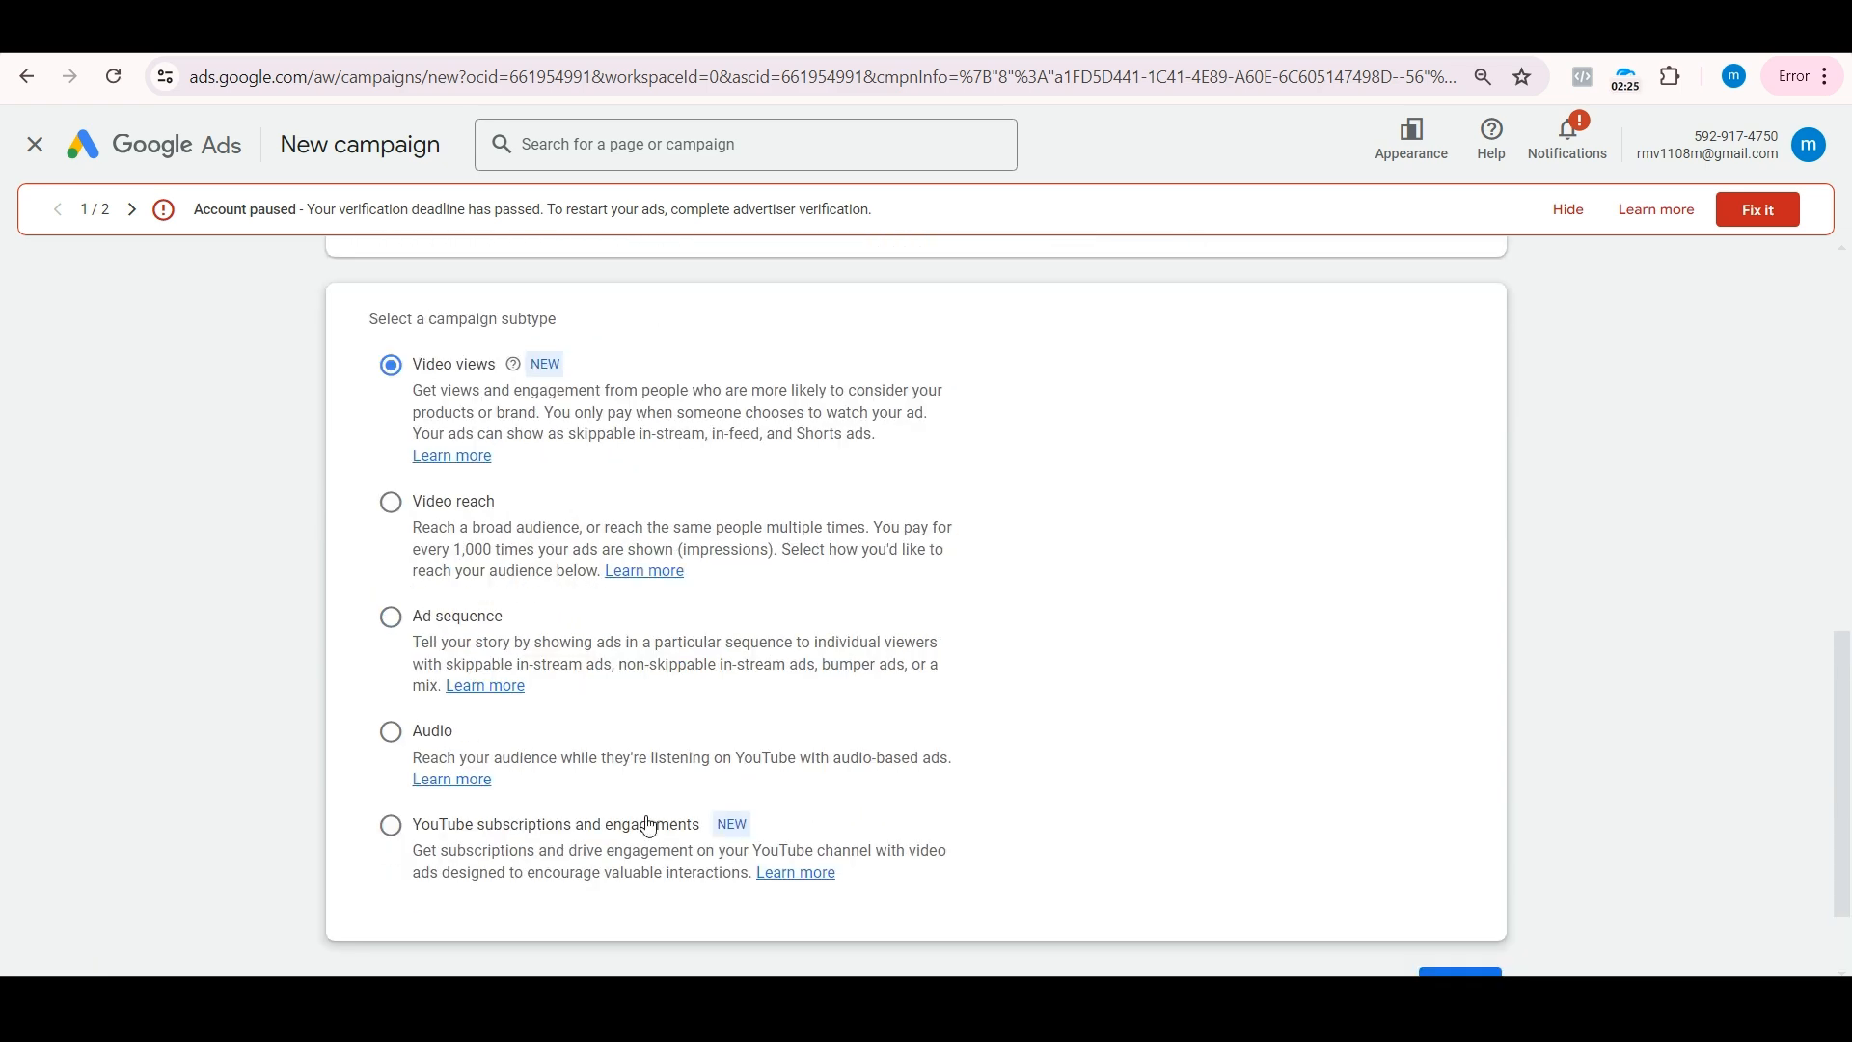
scroll(643, 844, "up", 1)
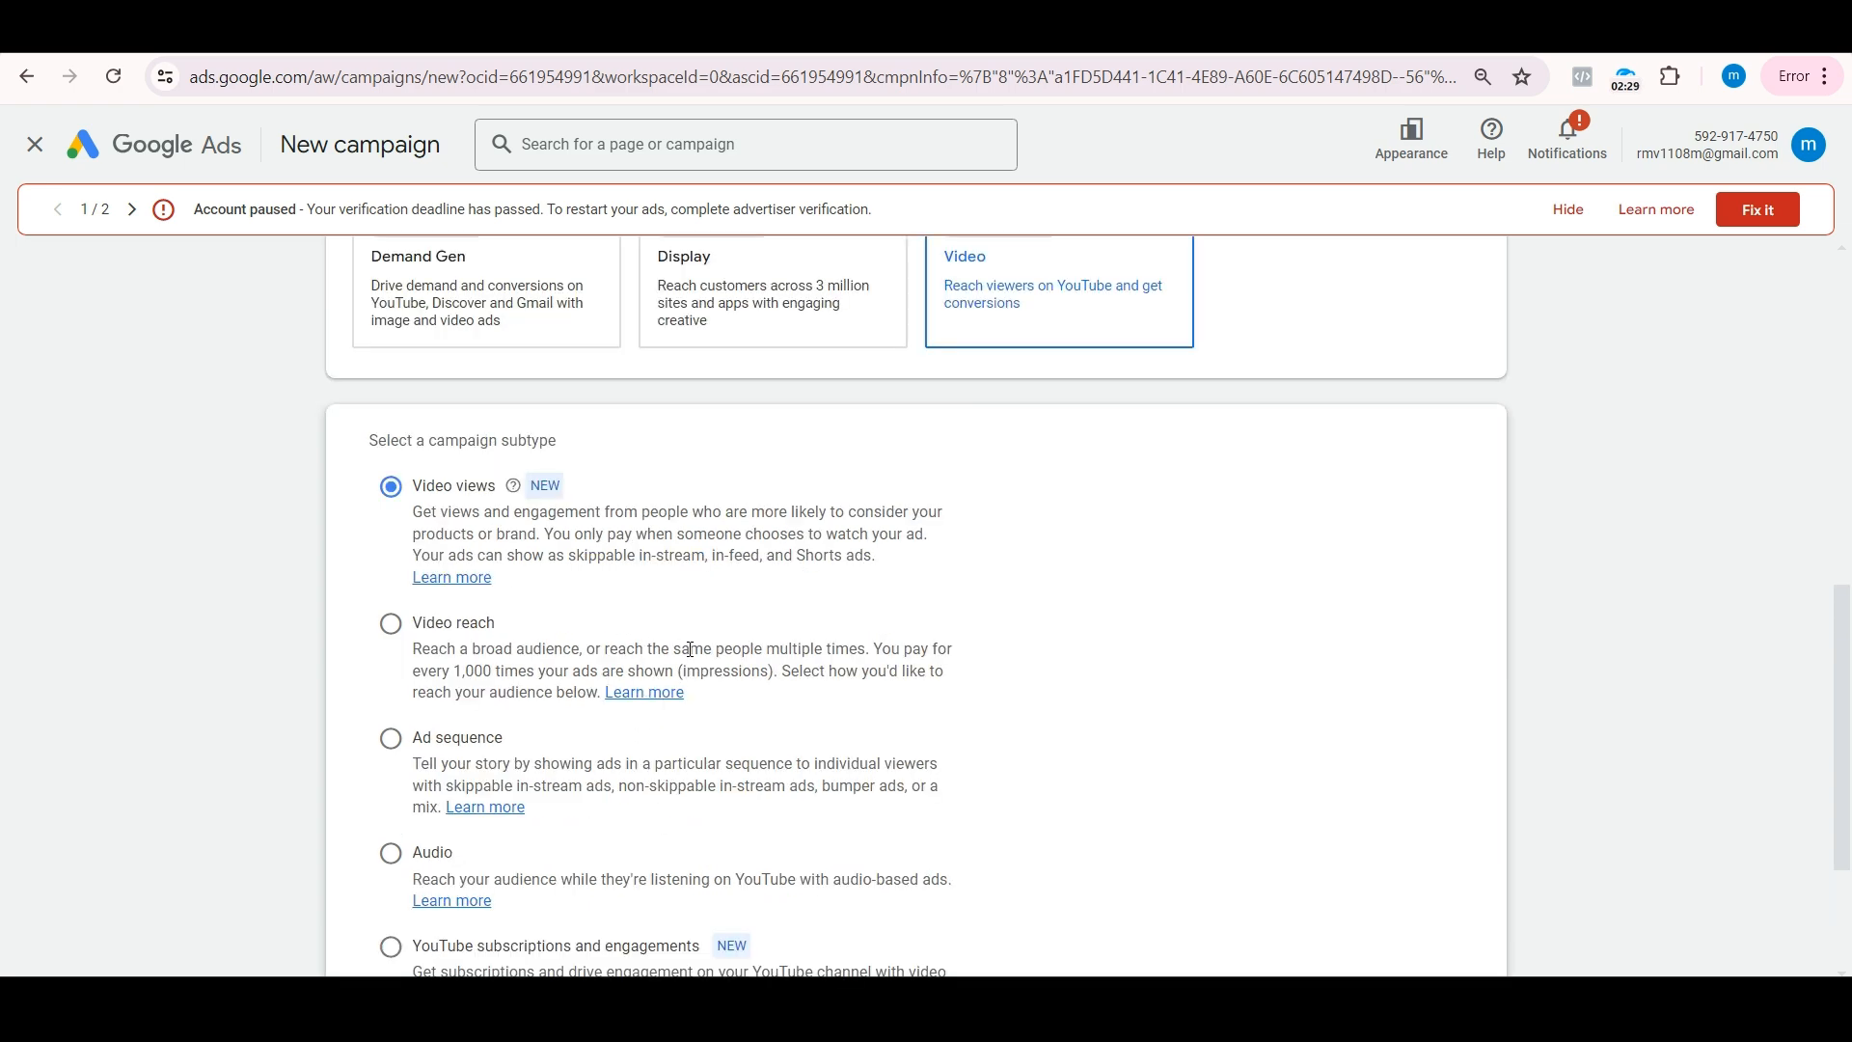
scroll(633, 651, "up", 1)
scroll(694, 663, "down", 3)
right_click(1439, 868)
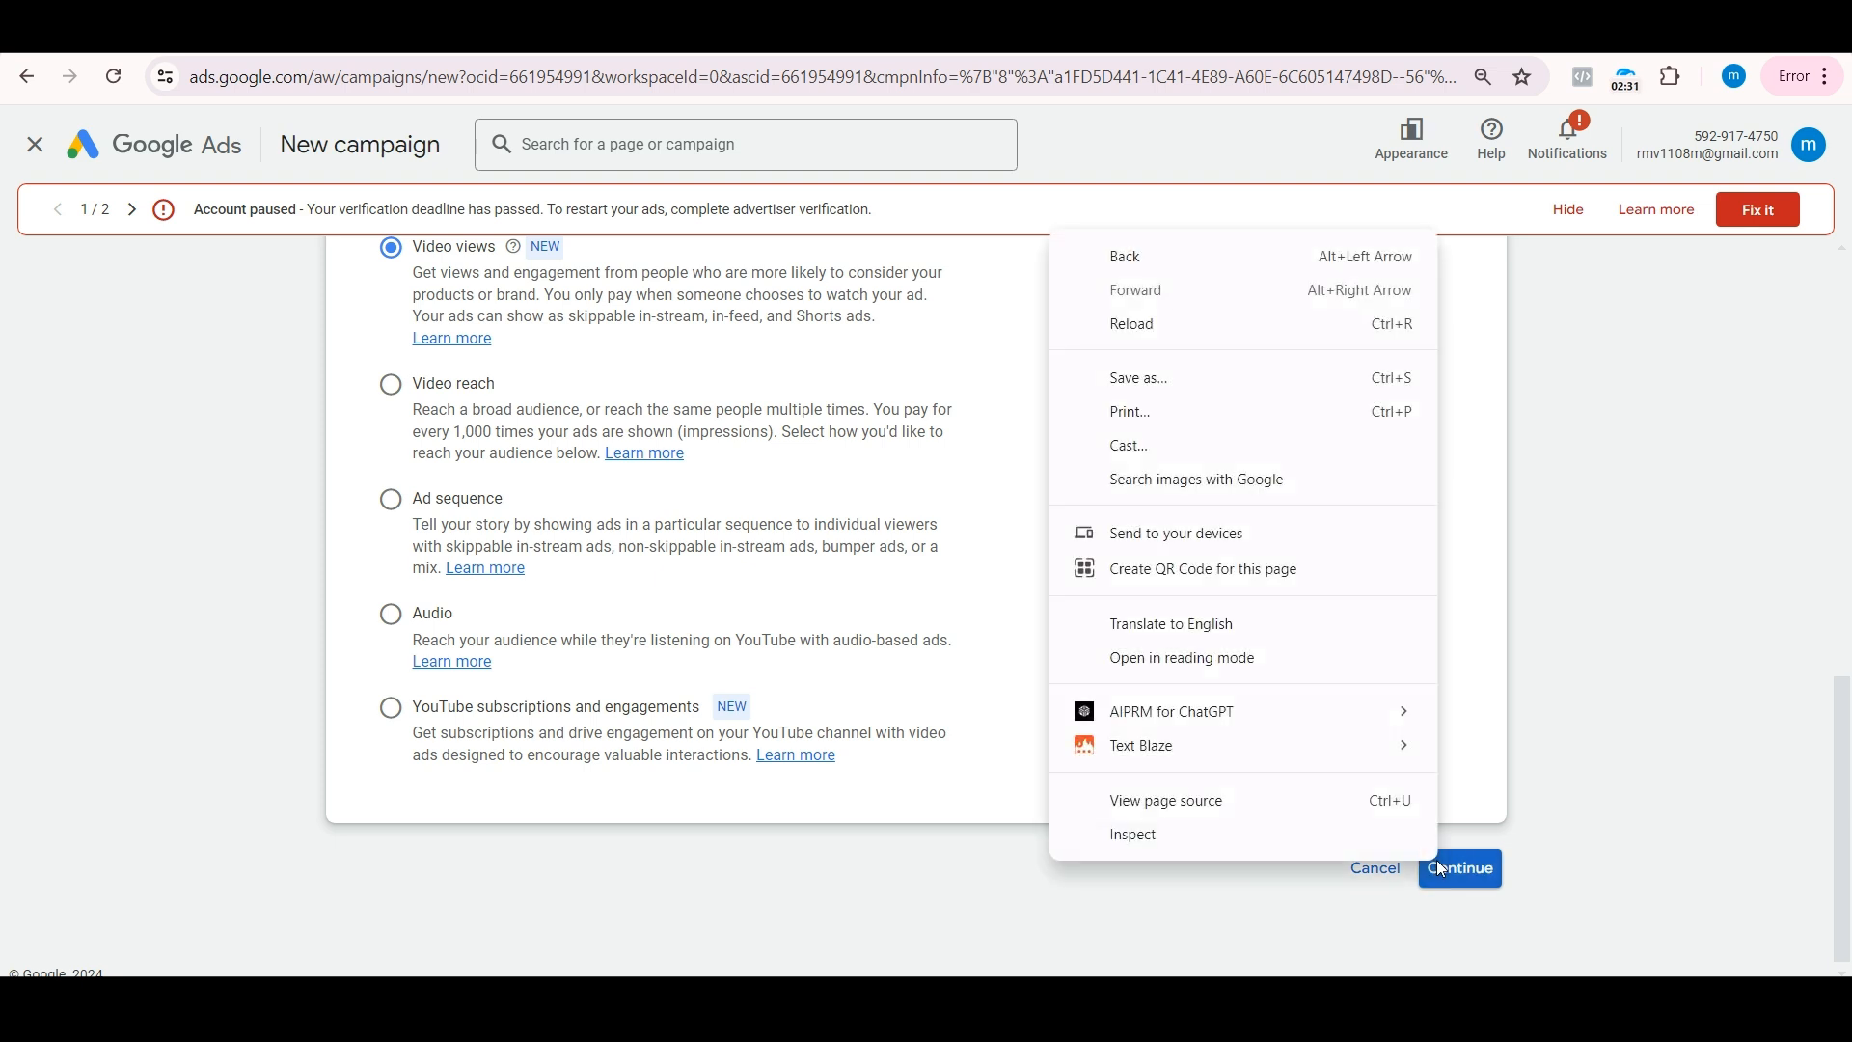
left_click(1454, 880)
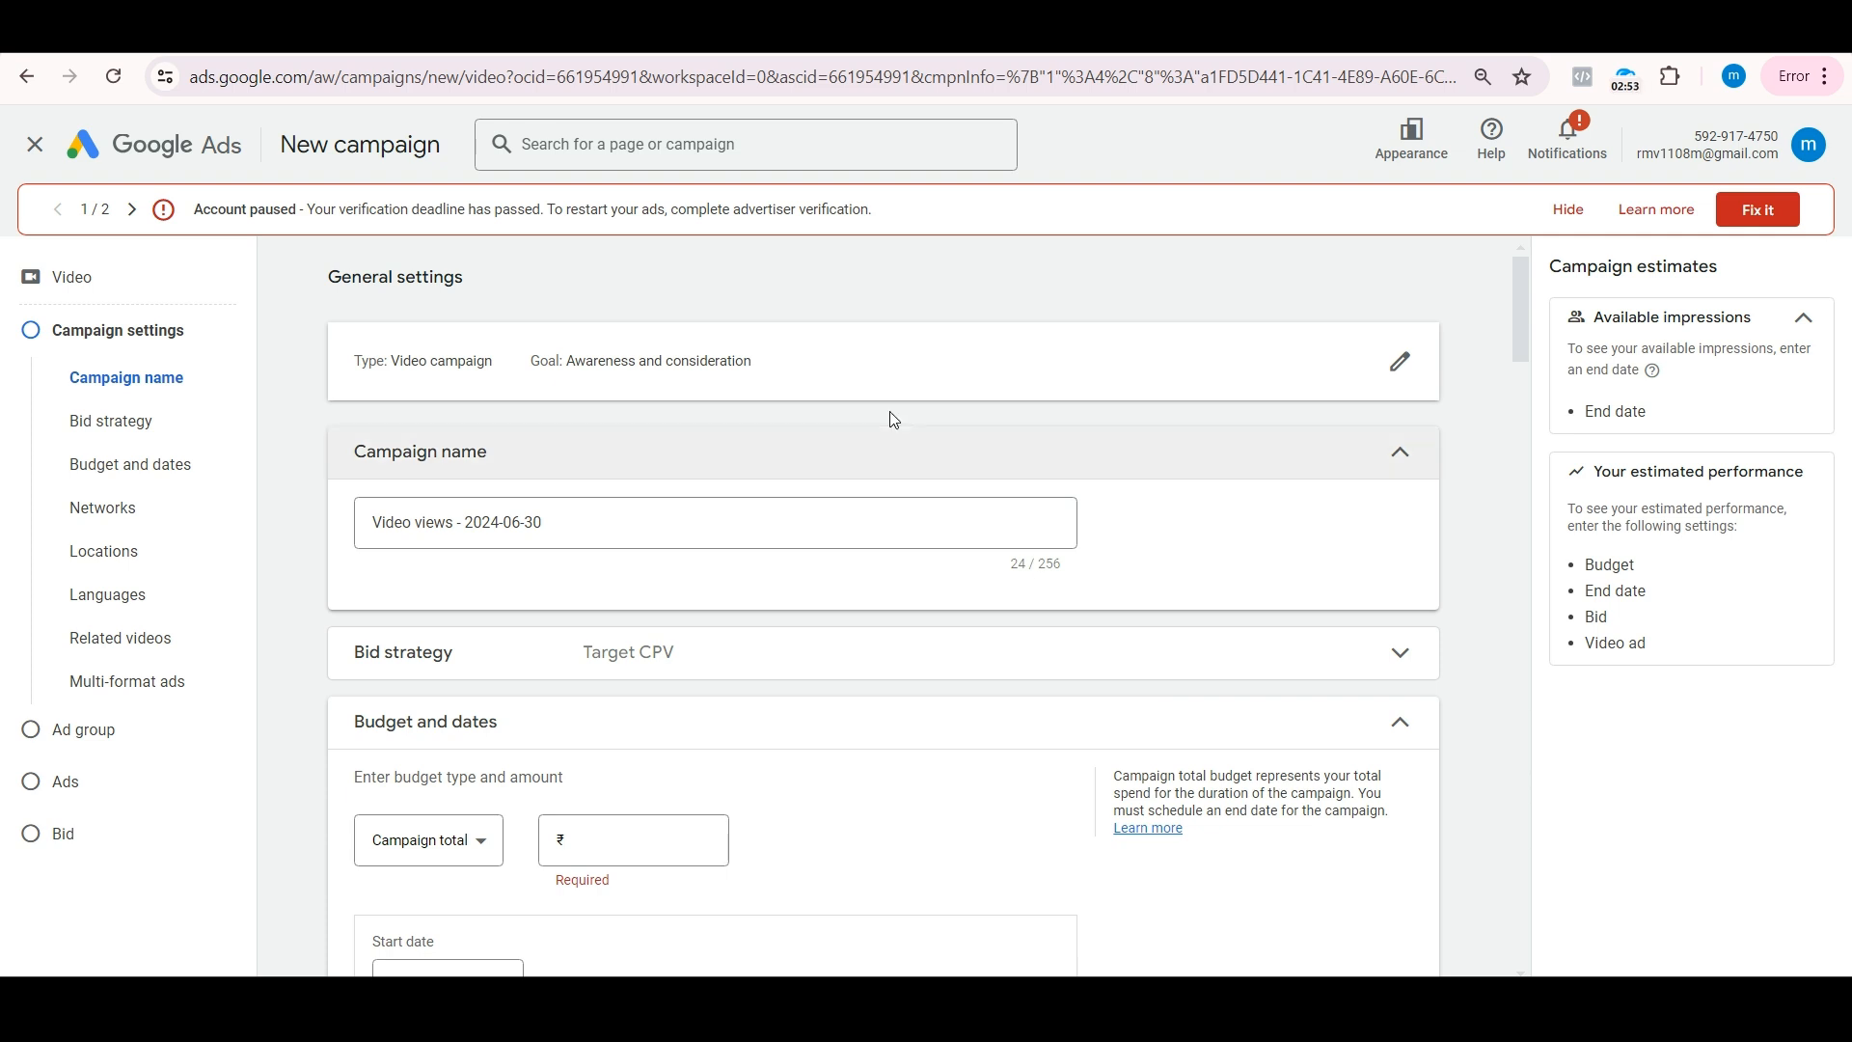
Step: Replace the default campaign name with "awareness"
left_click(598, 521)
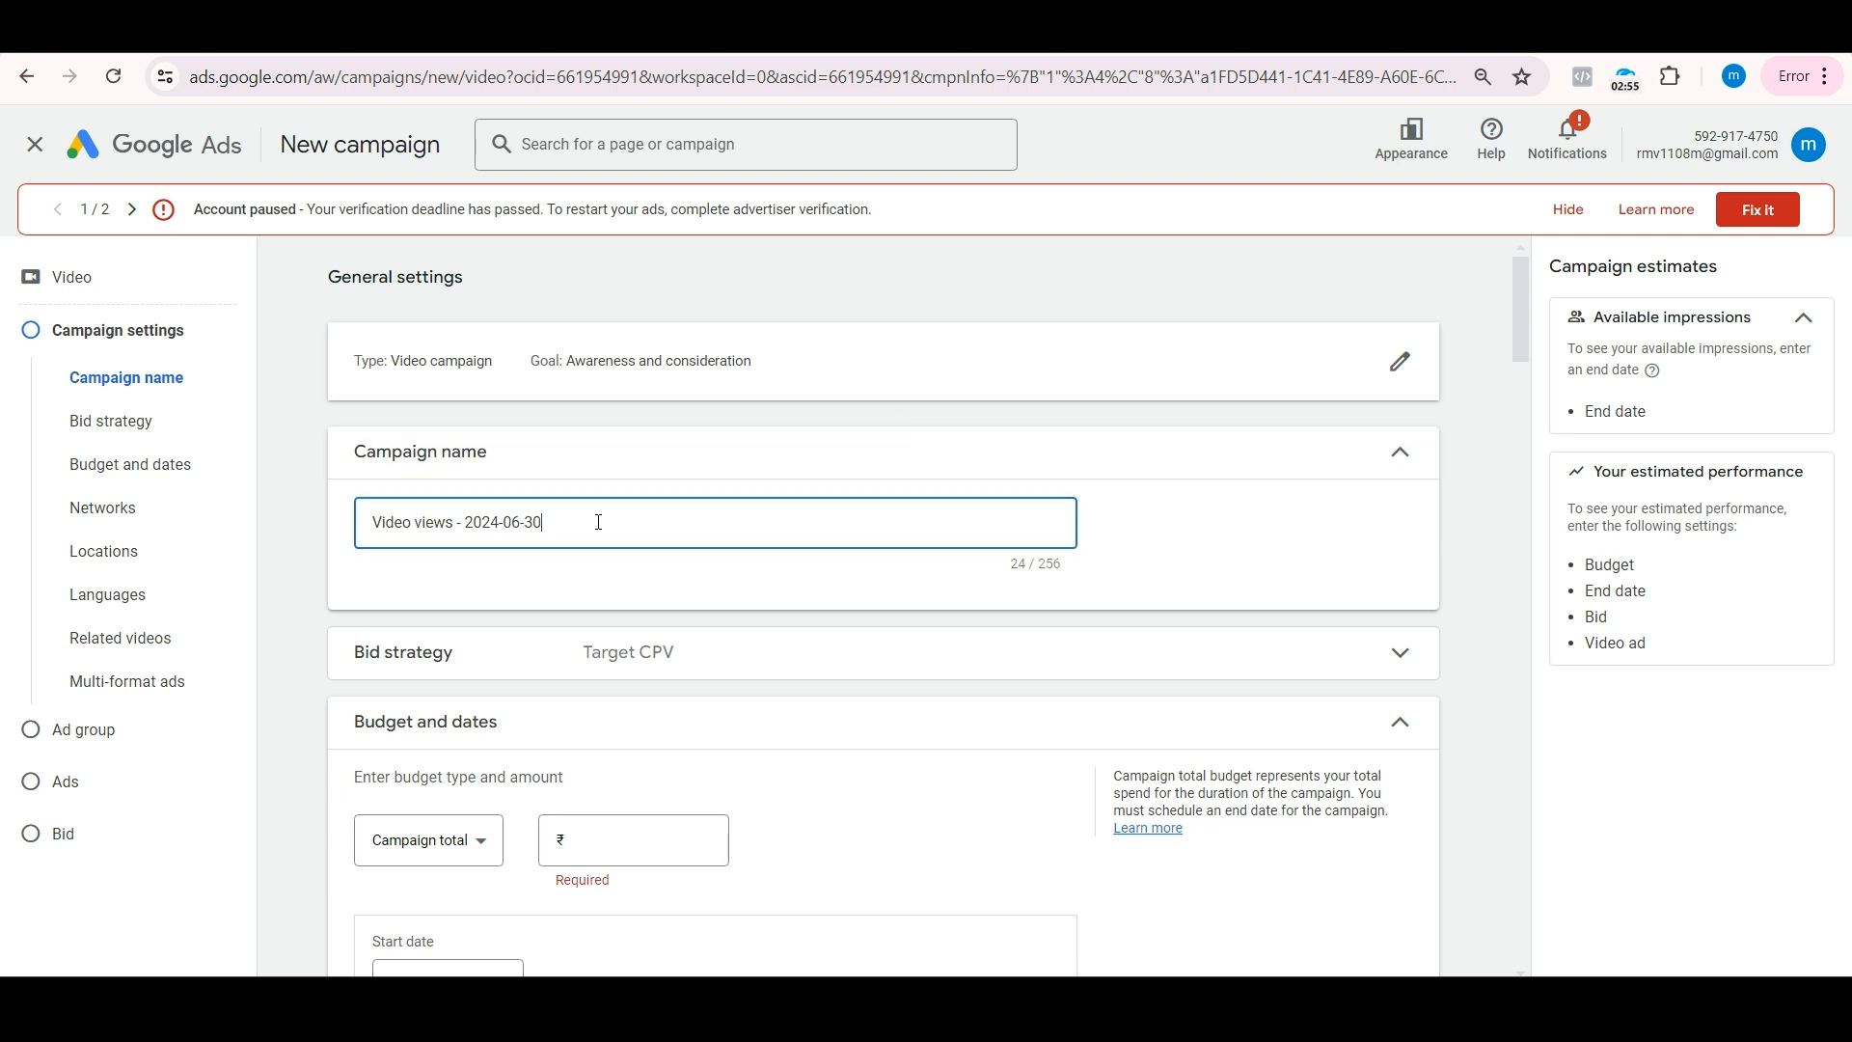
key("ctrl+a")
key("BackSpace")
type("aaw")
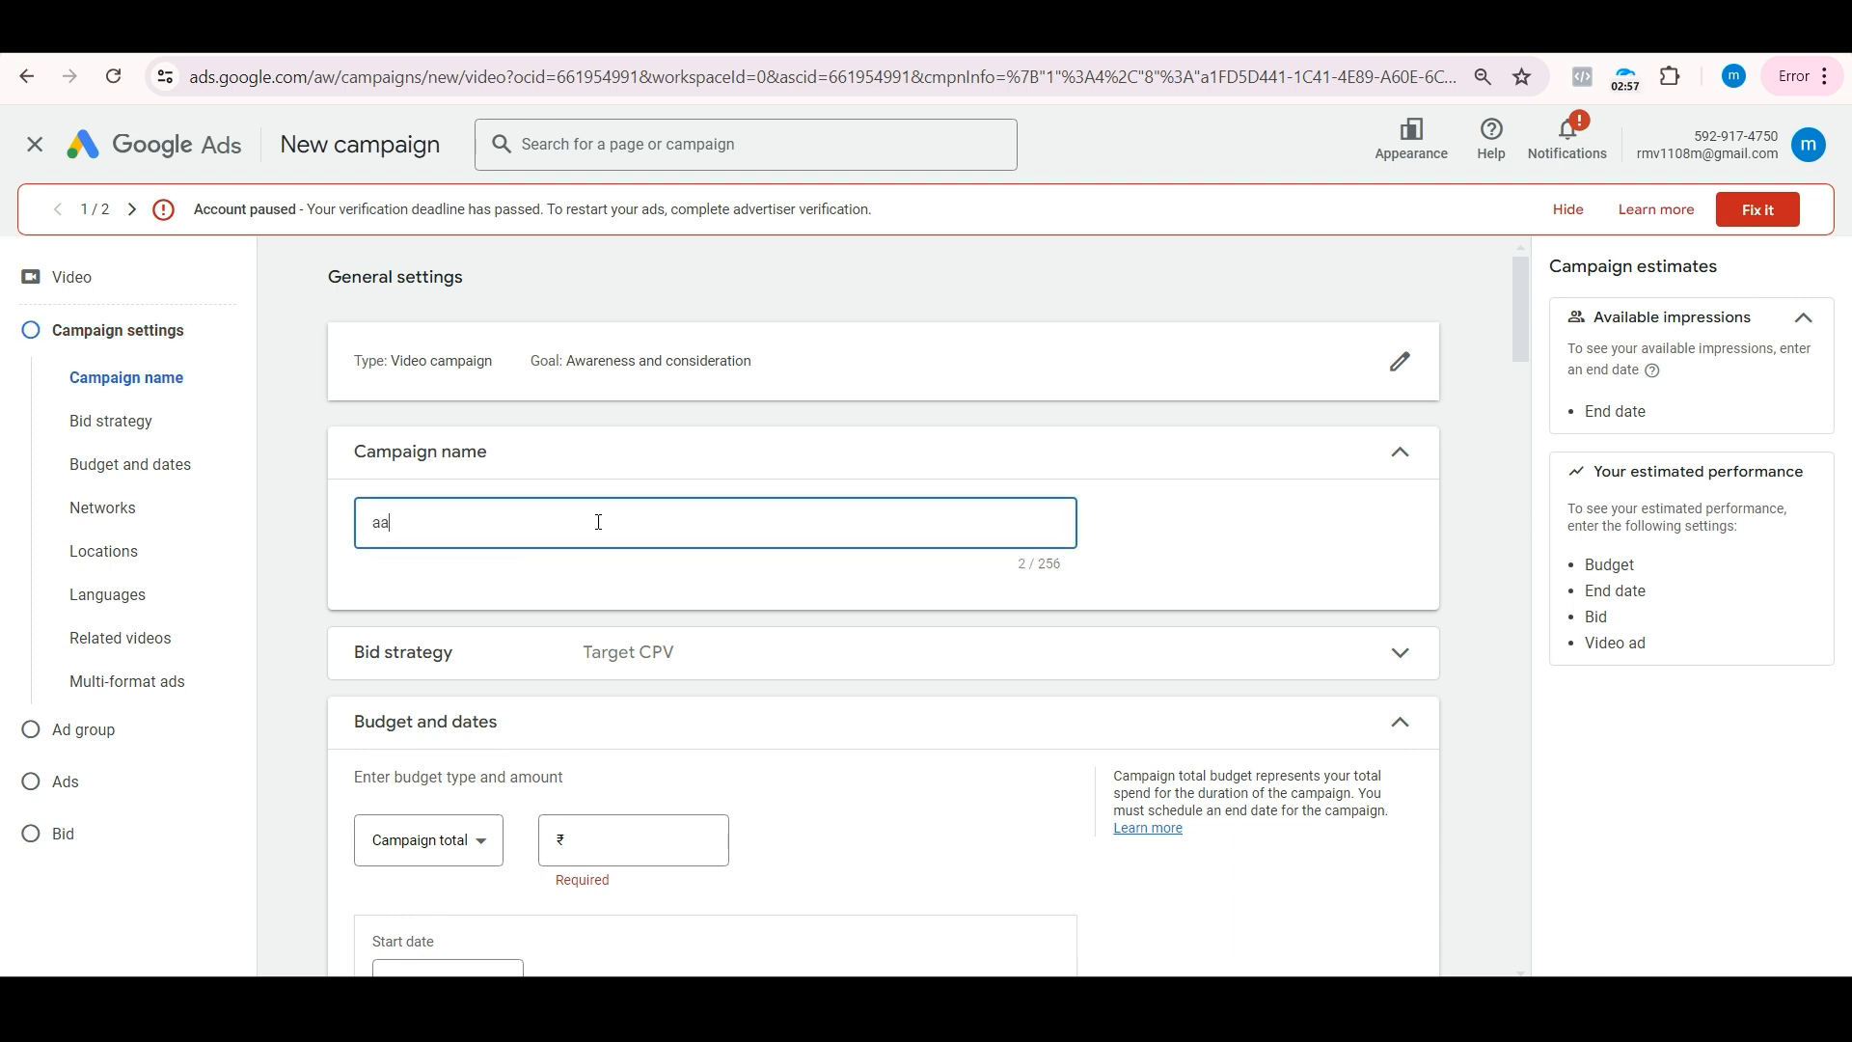
key("BackSpace")
type("waer")
key("BackSpace")
key("BackSpace")
key("BackSpace")
key("BackSpace")
key("BackSpace")
type("wareness")
Step: Change the budget type to Daily and set the amount to ₹2,500
scroll(714, 607, "down", 1)
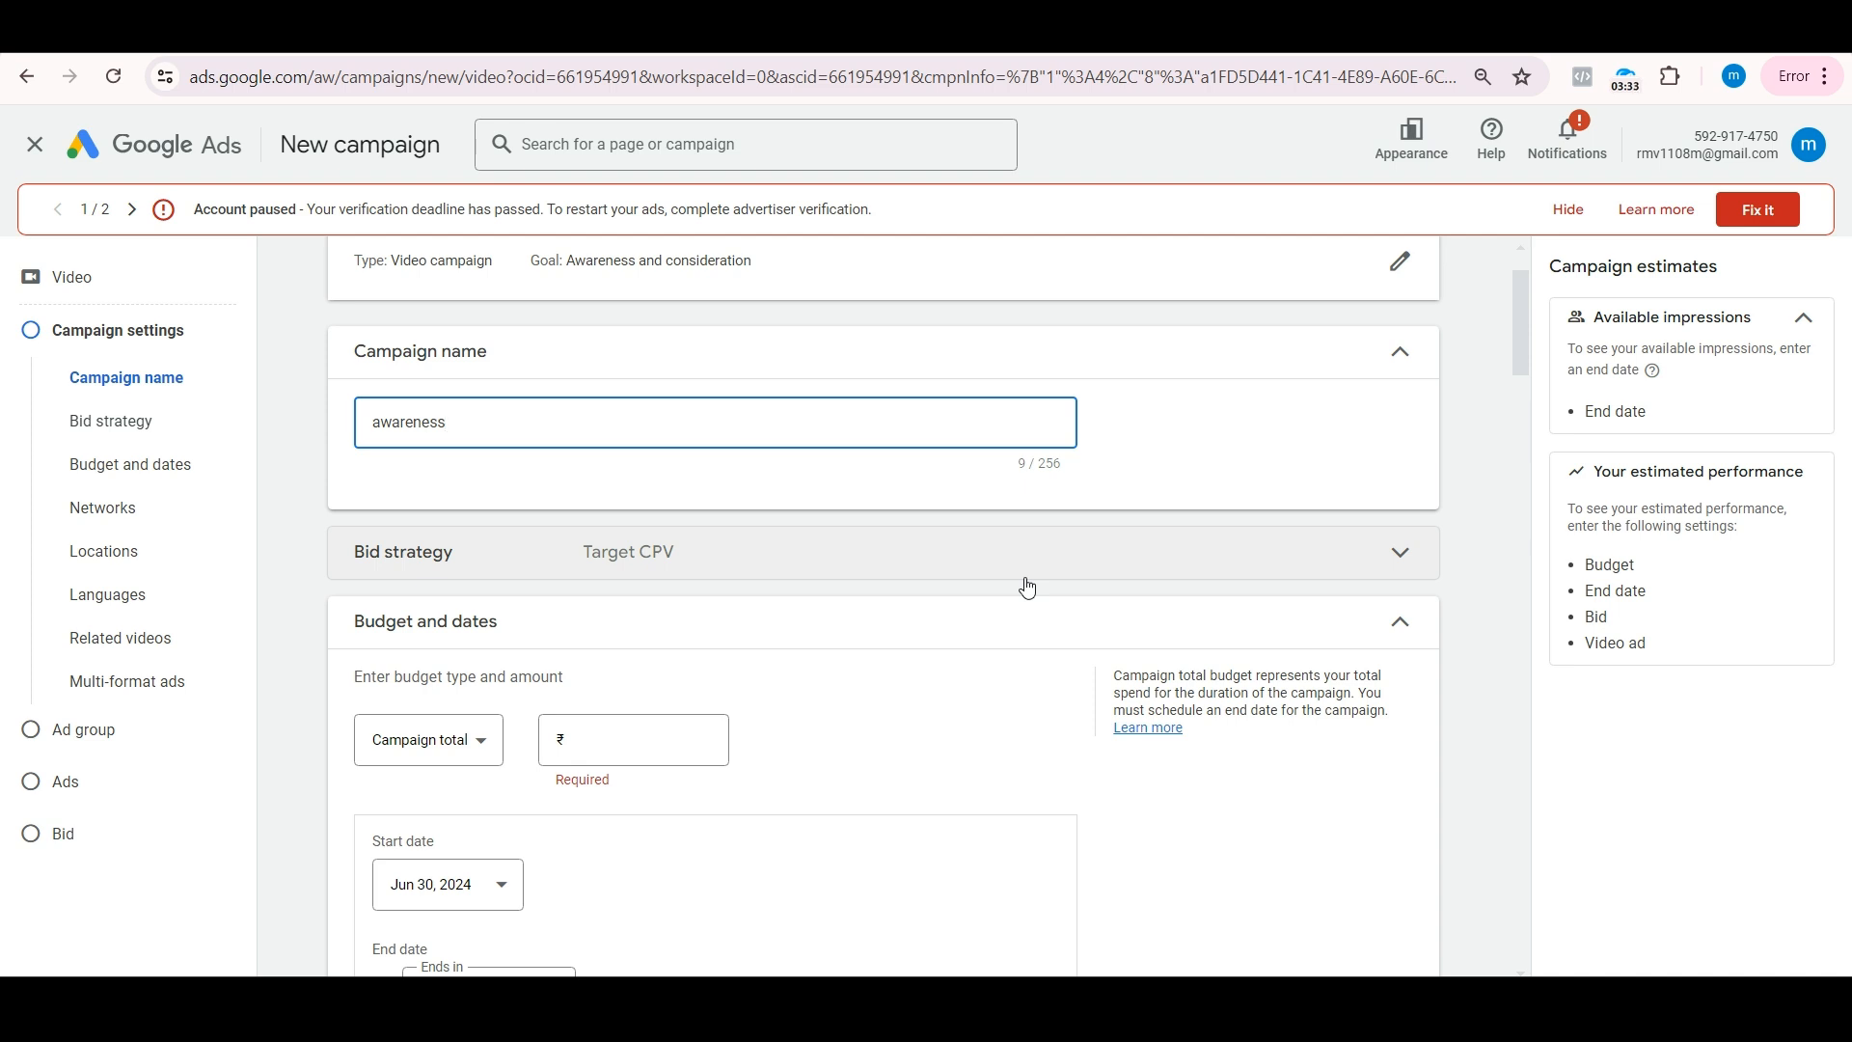
left_click(429, 748)
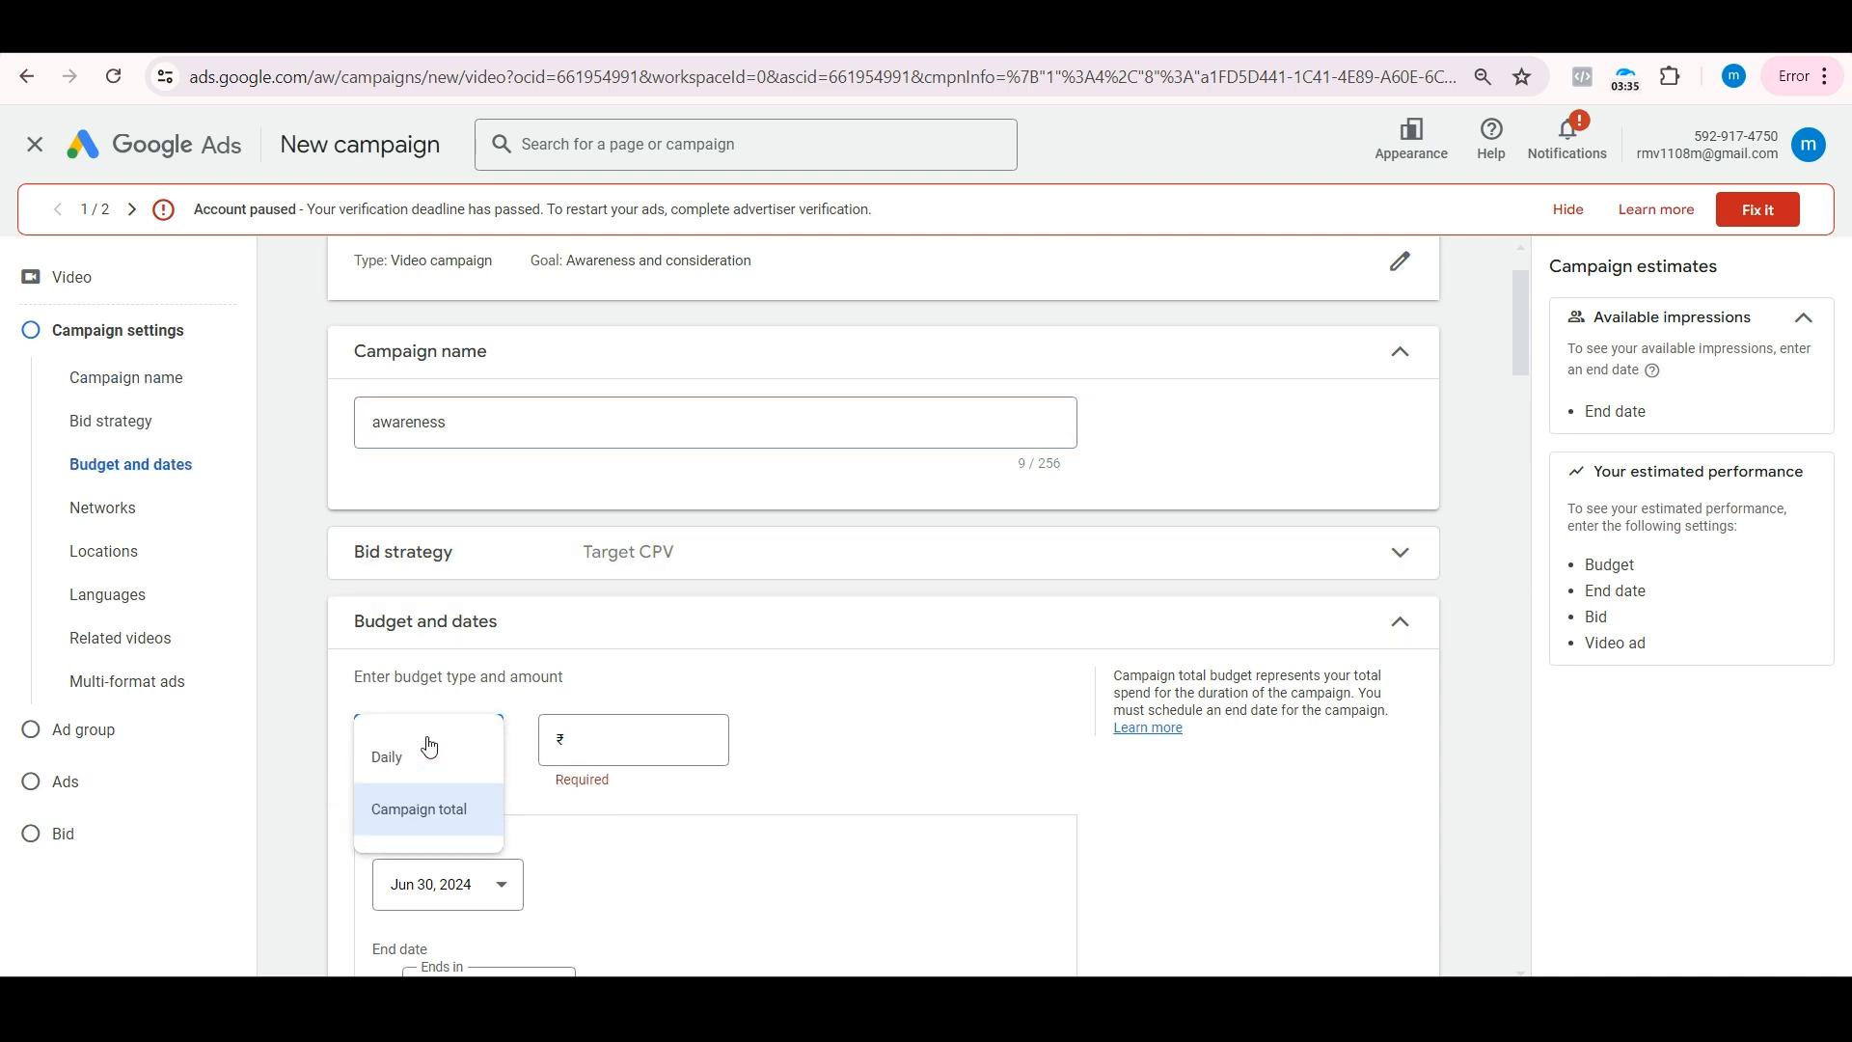
left_click(427, 773)
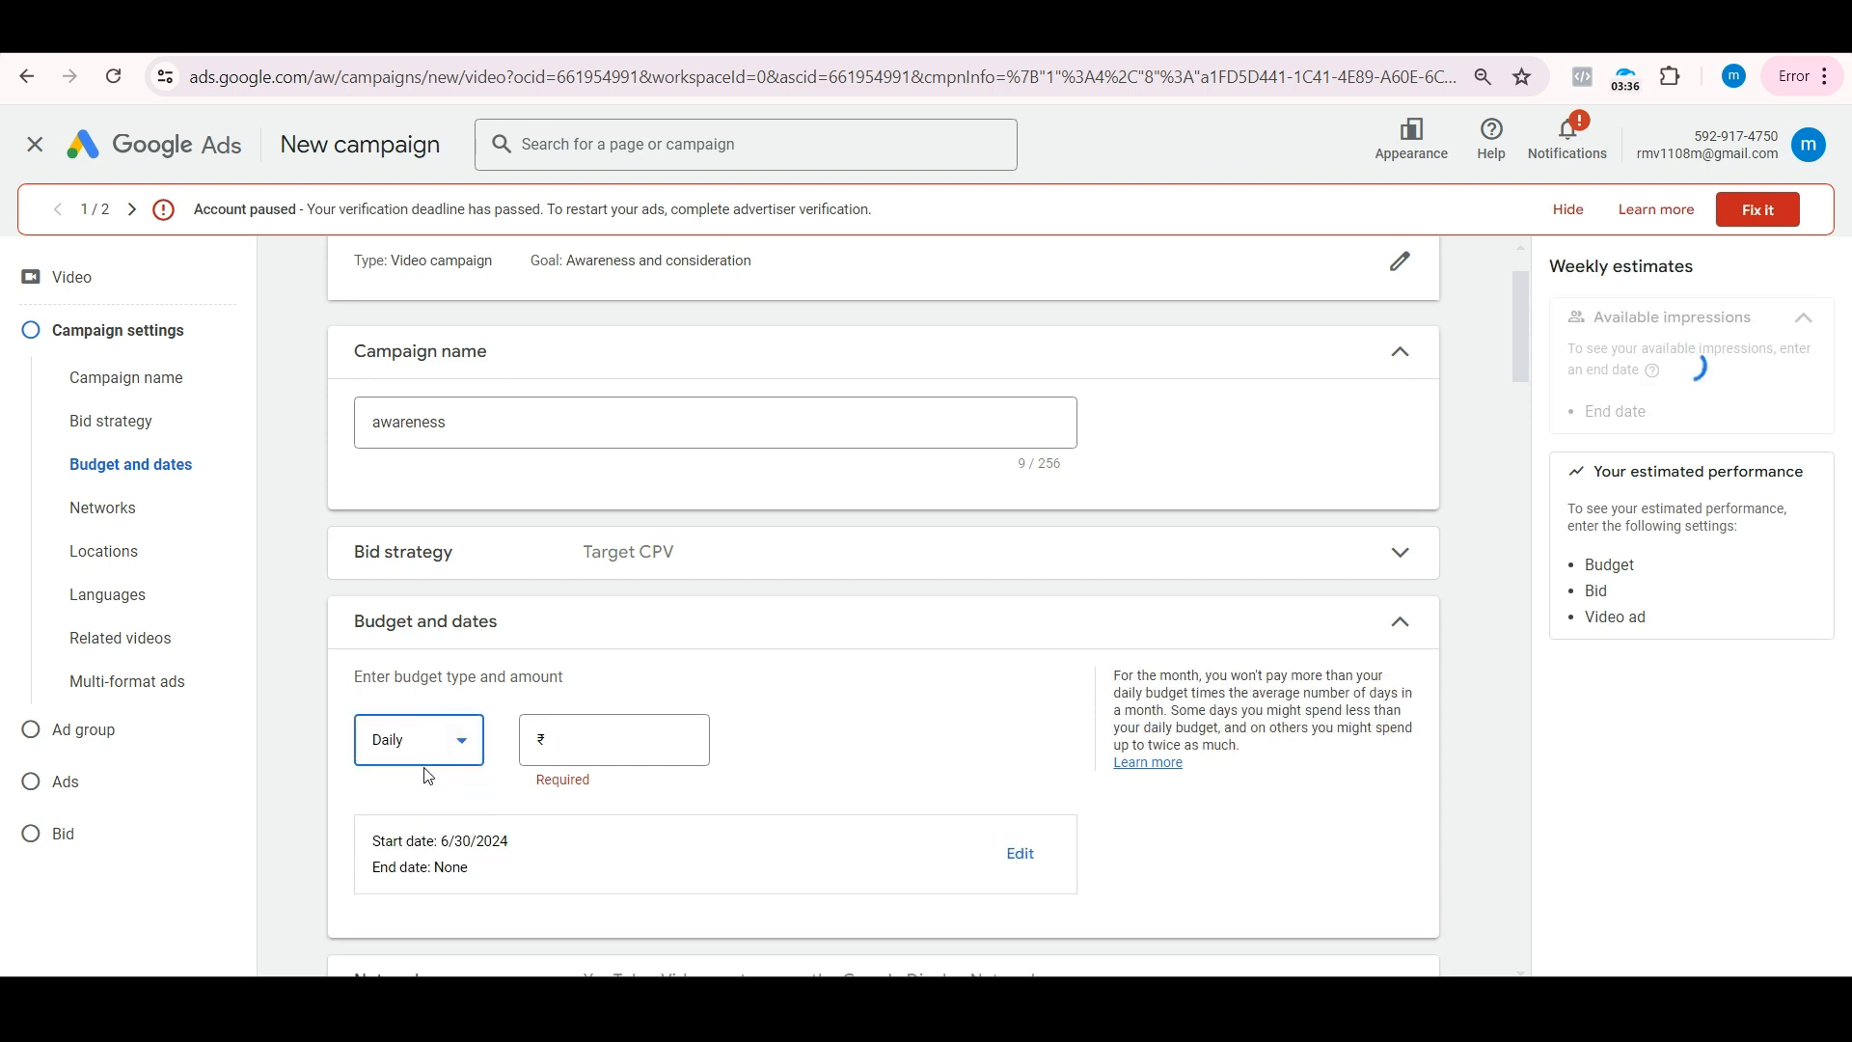
left_click(587, 757)
type("2500")
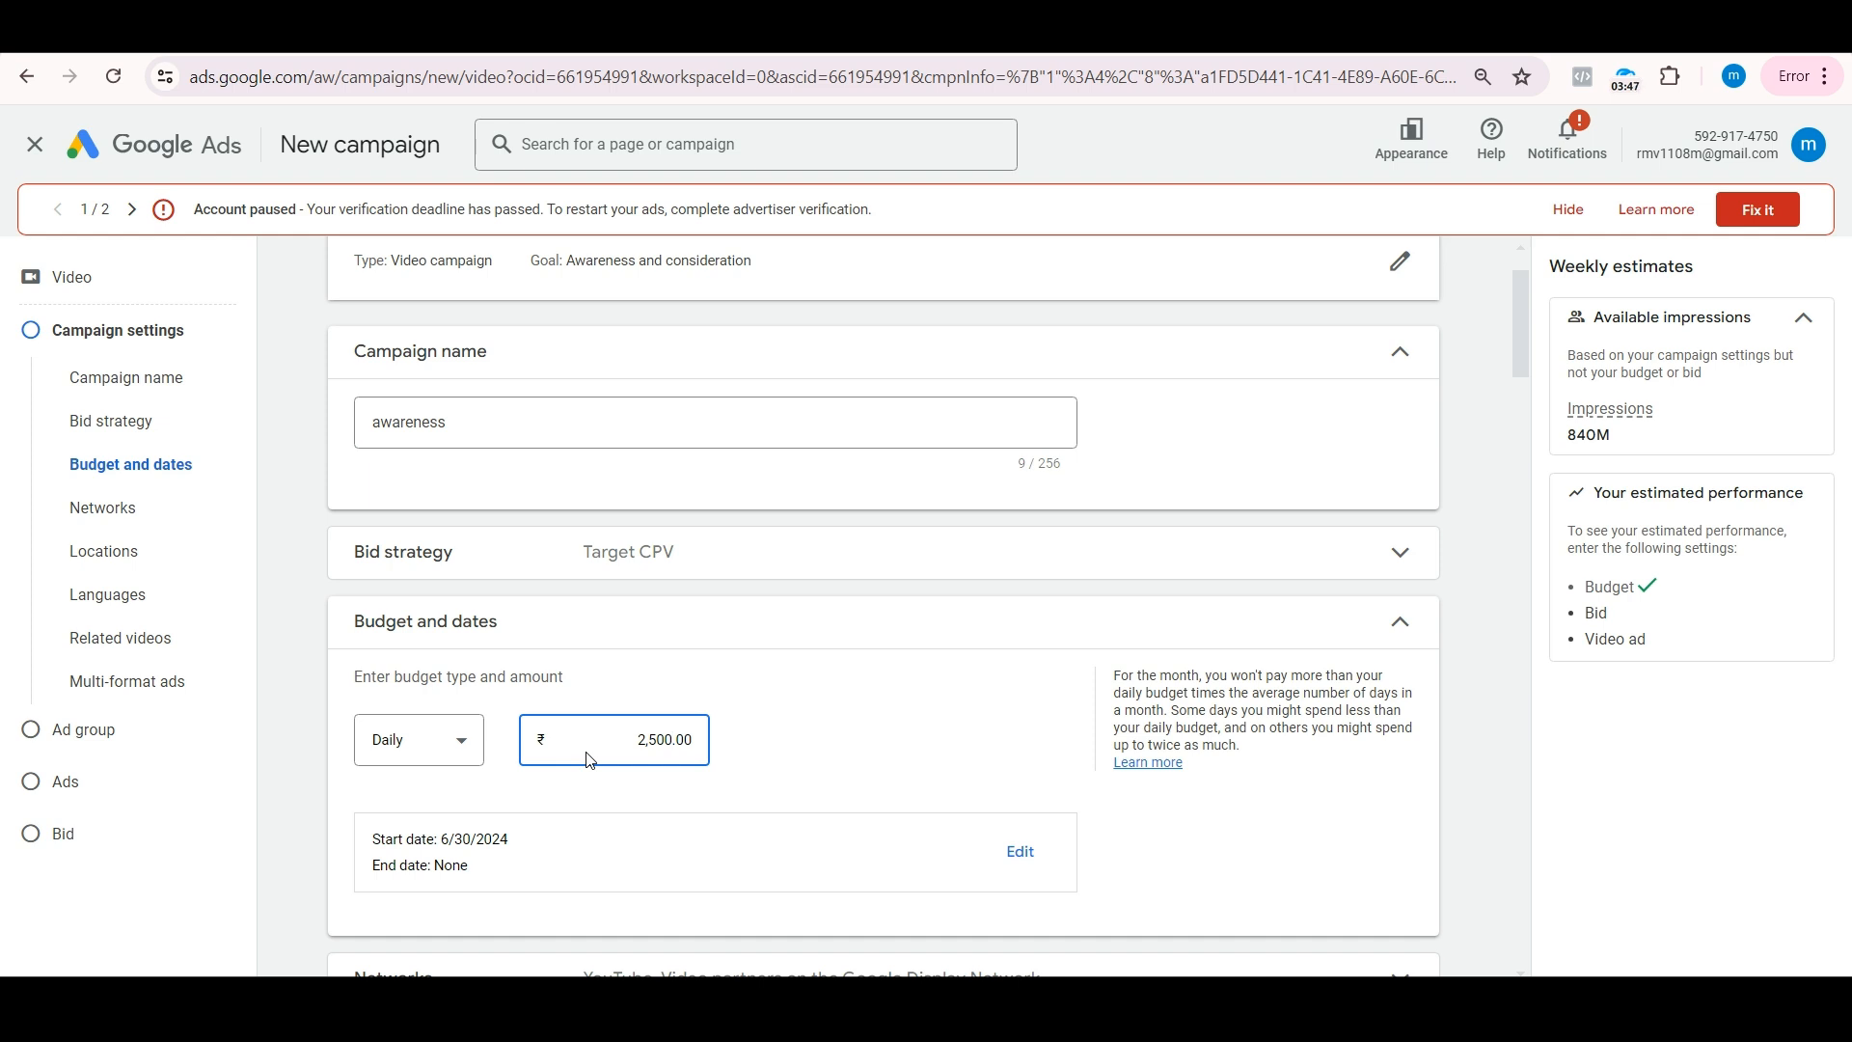
Step: Exclude video partners on the Google Display Network from the campaign's networks
scroll(671, 750, "down", 2)
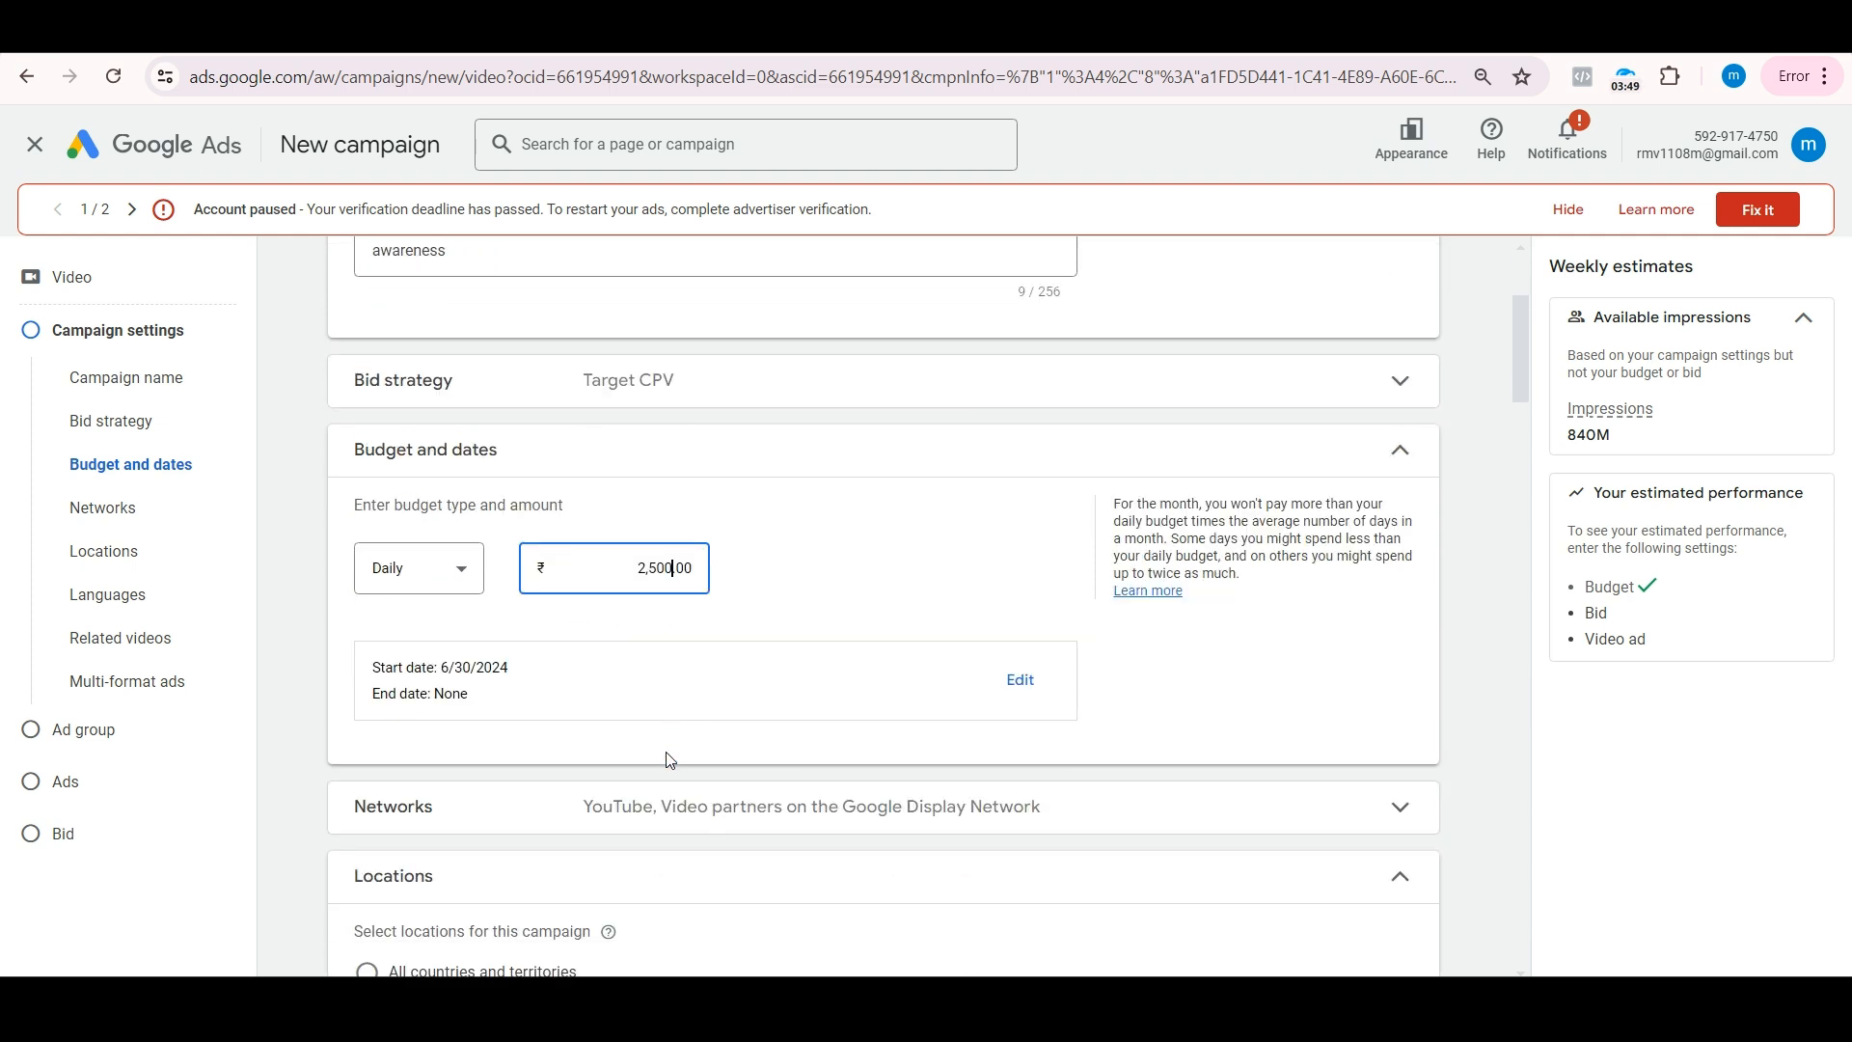
scroll(719, 743, "down", 2)
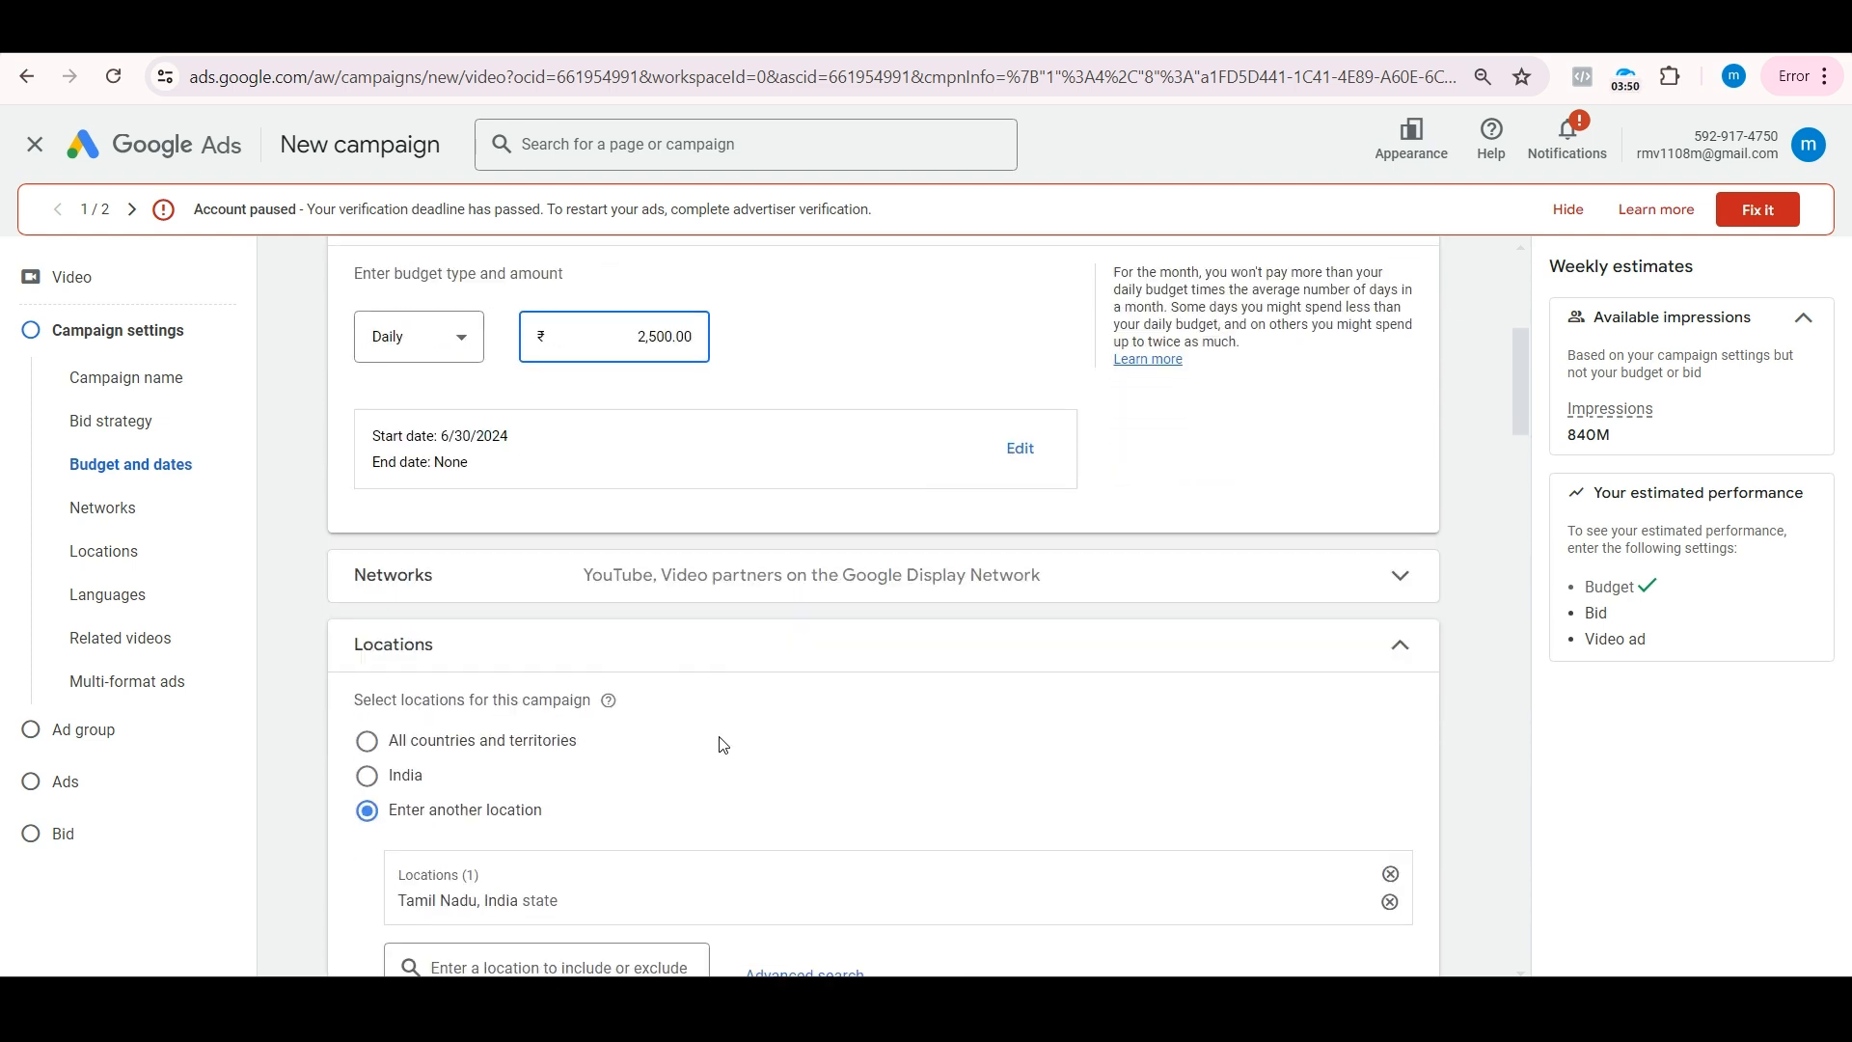
left_click(589, 573)
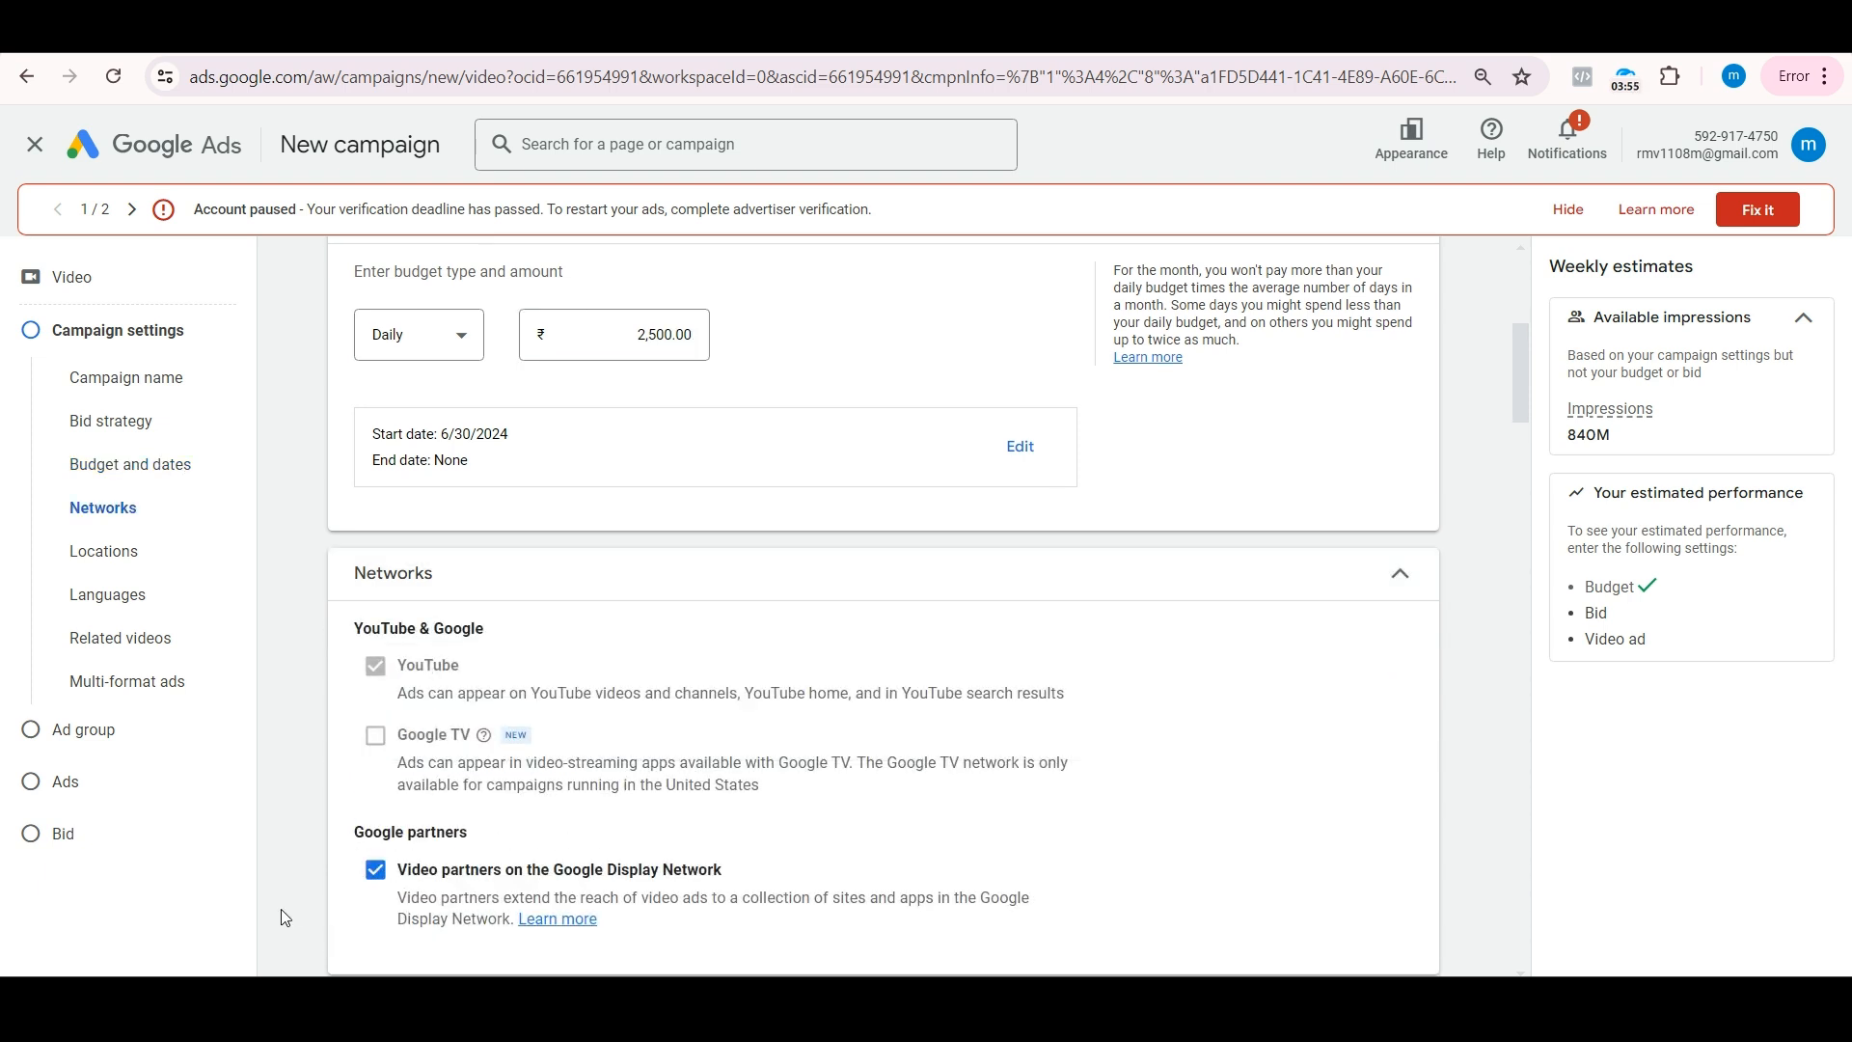
left_click(381, 873)
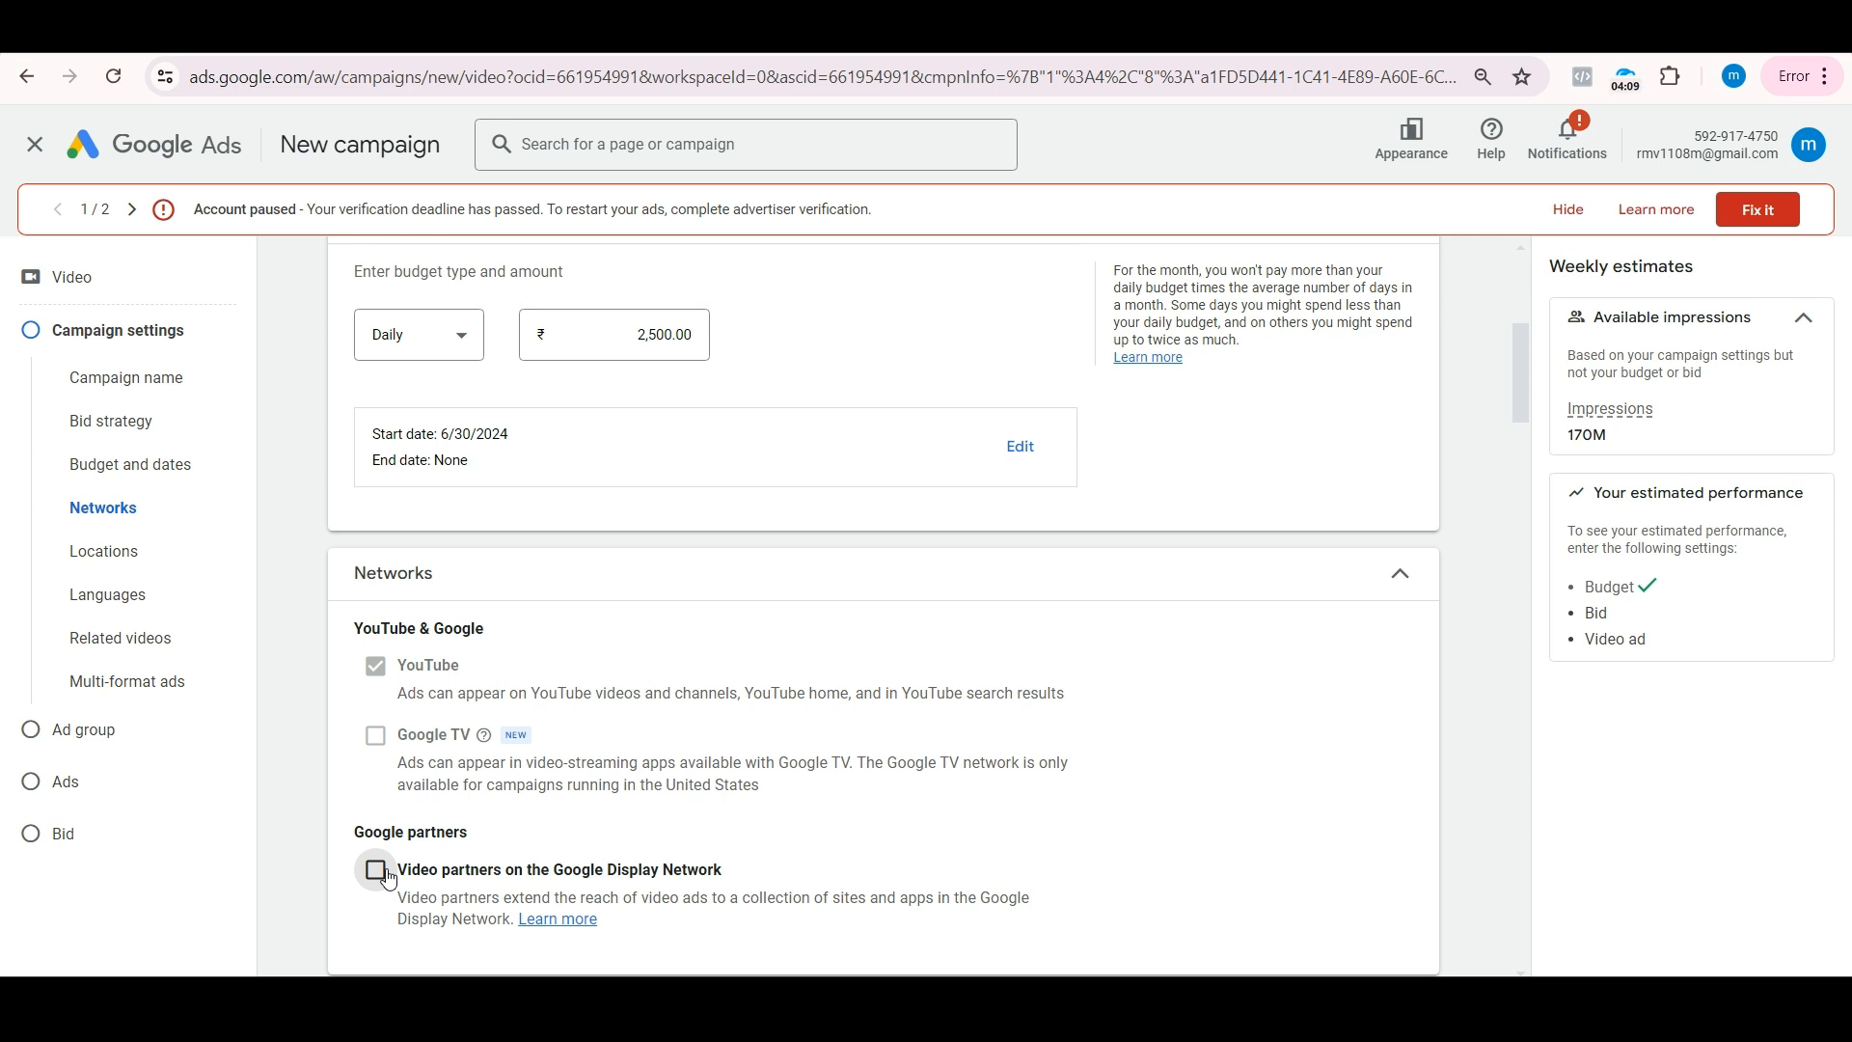
mouse_move(376, 742)
left_click(1398, 576)
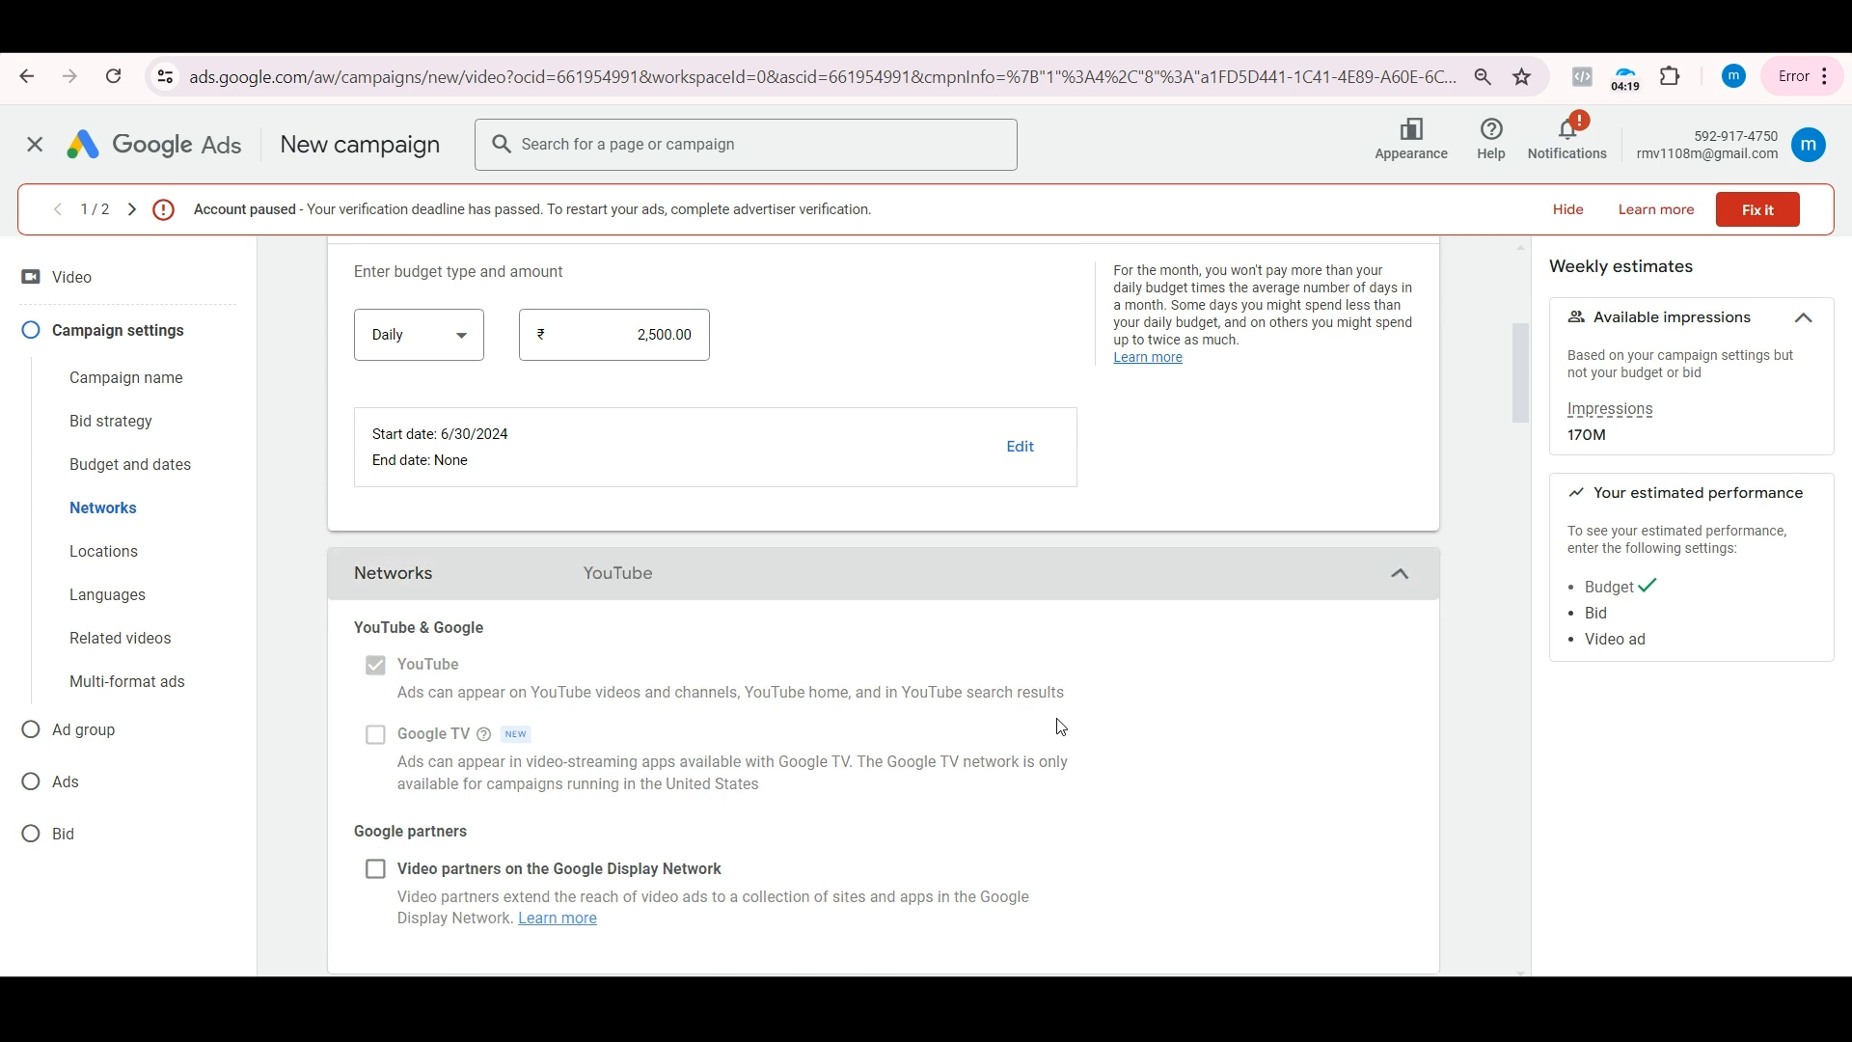
Step: Remove Tamil from the campaign's language targeting
scroll(1061, 726, "down", 4)
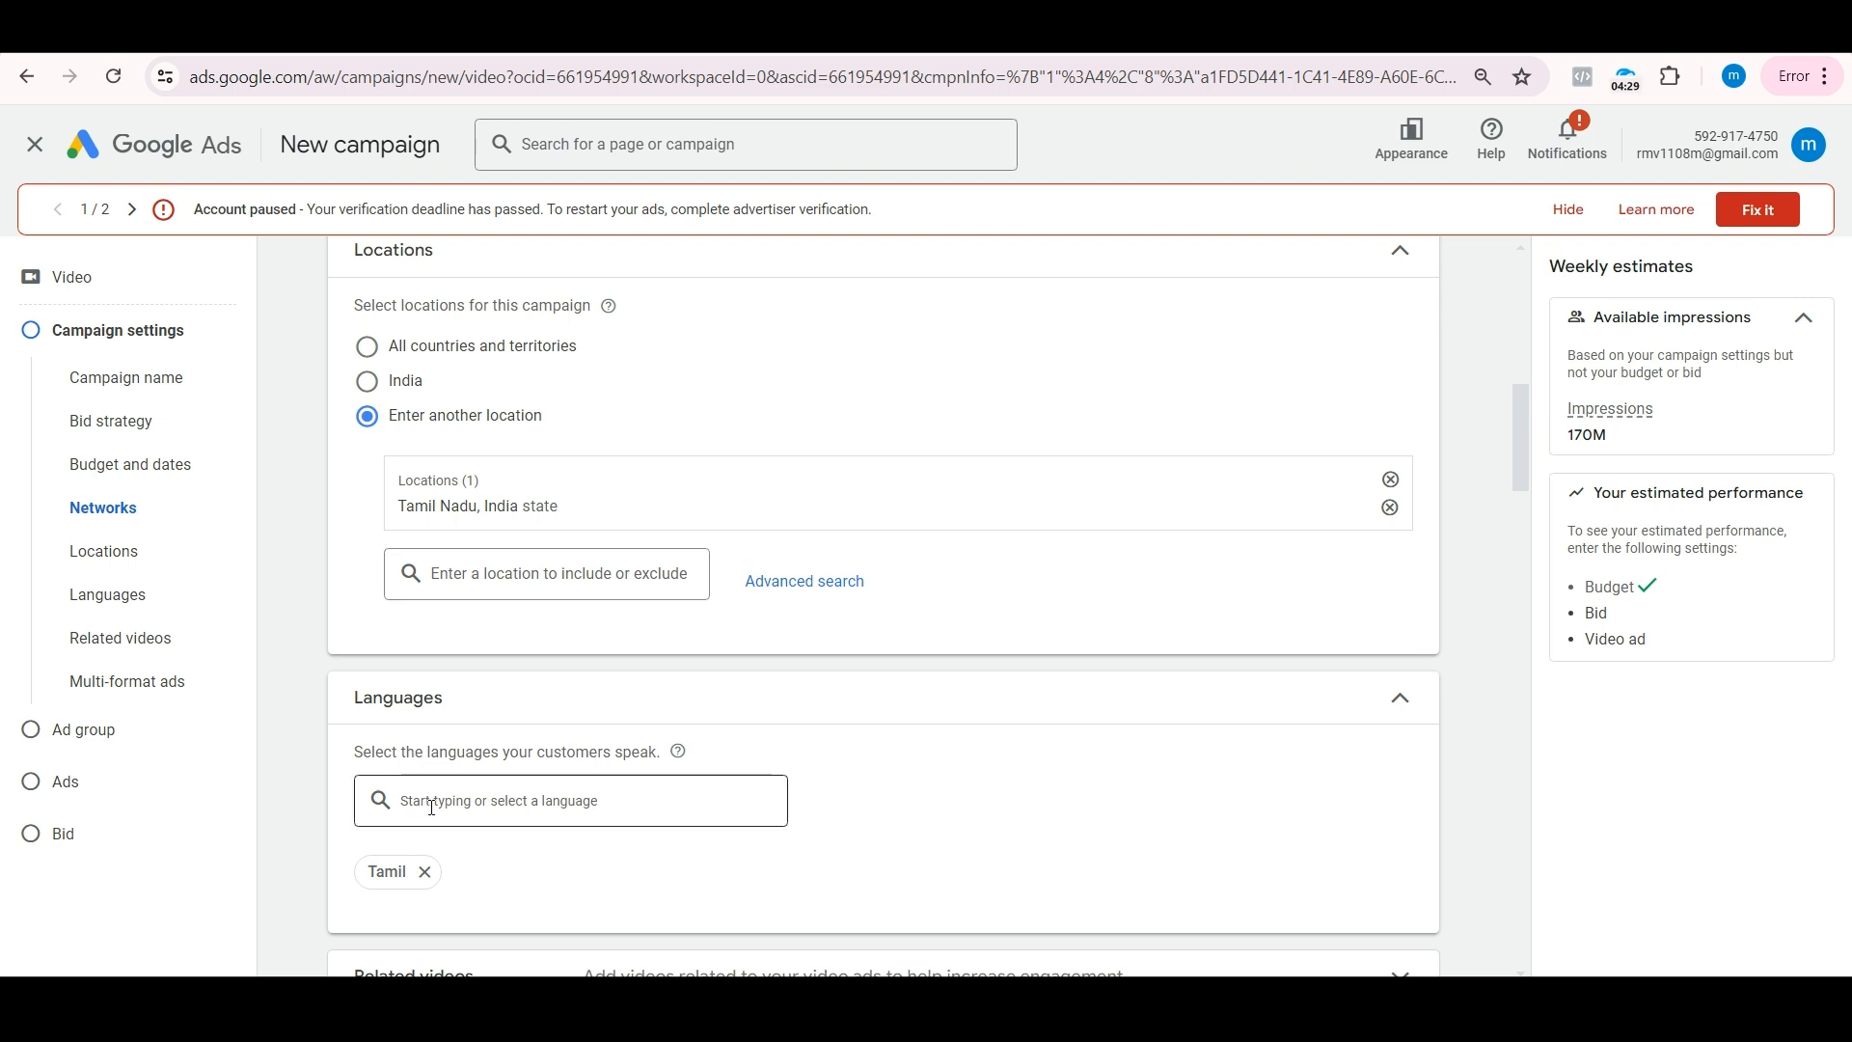
left_click(424, 873)
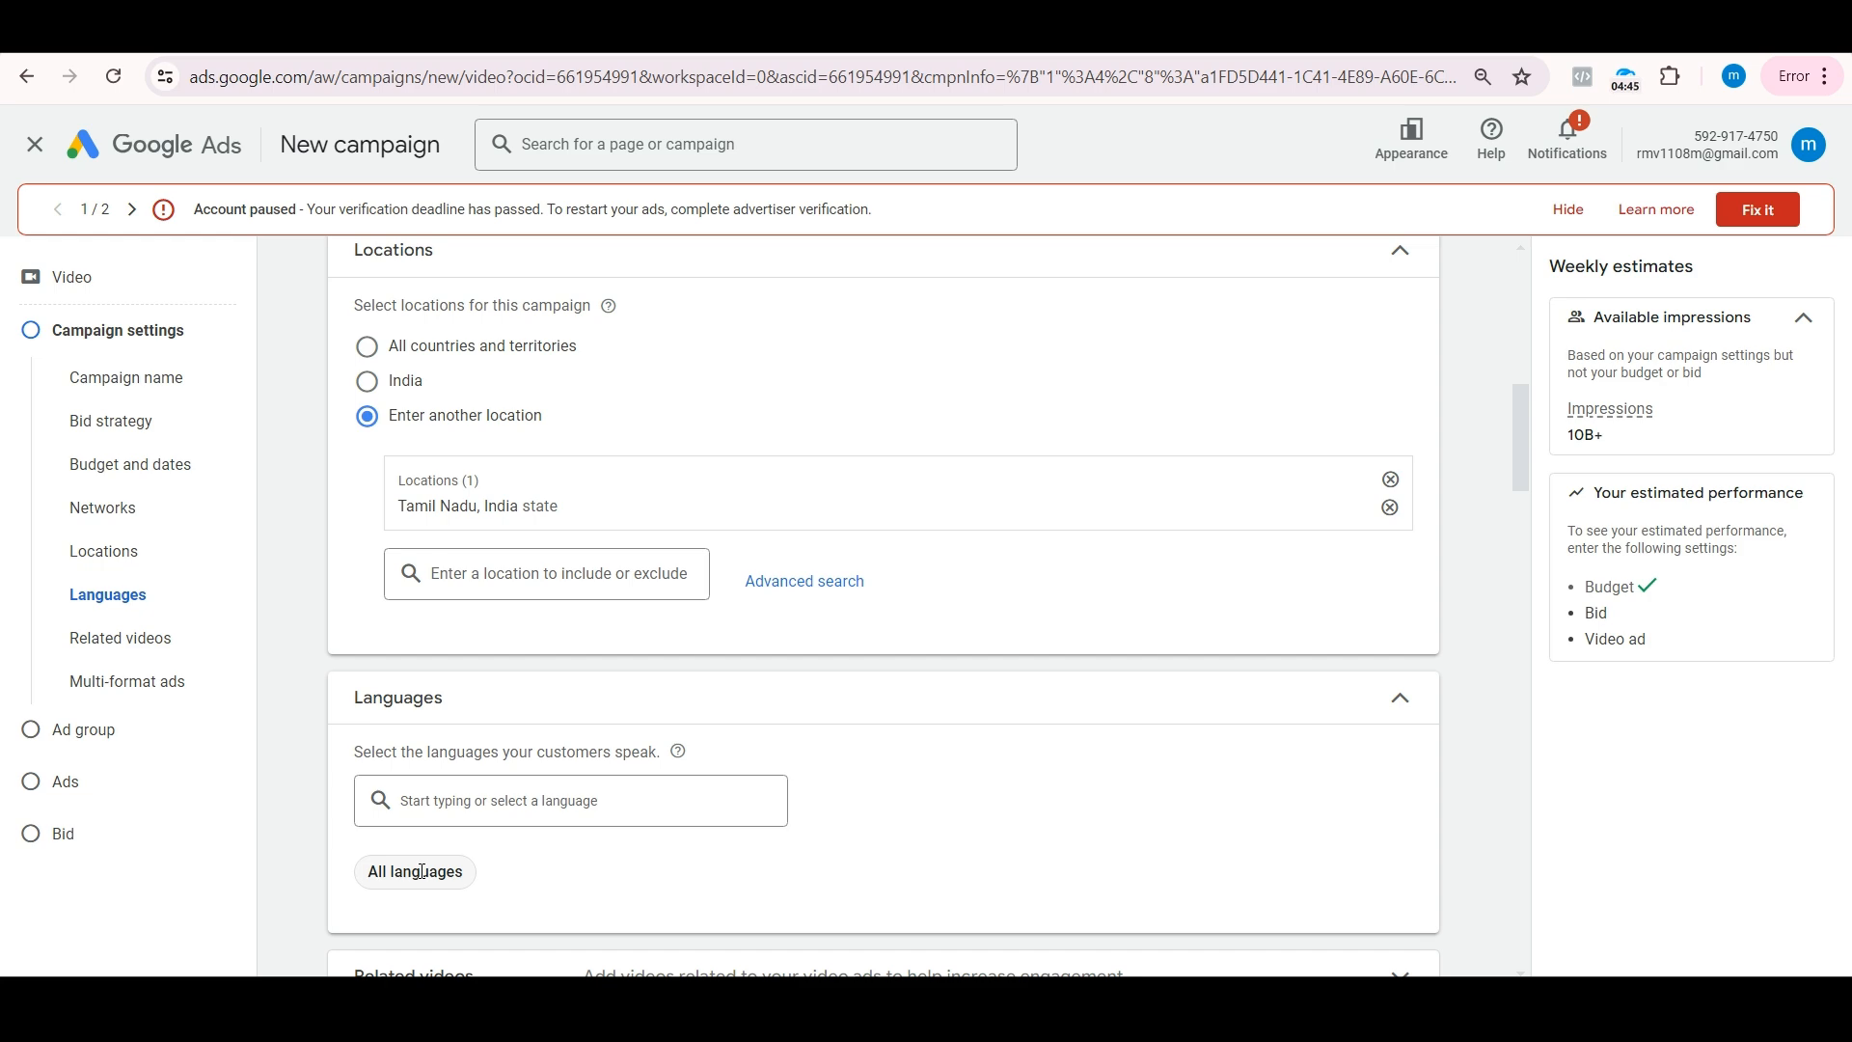
Step: Set specific device targeting to mobile phones only, excluding computers, tablets and TV screens
scroll(422, 871, "down", 7)
scroll(608, 598, "up", 2)
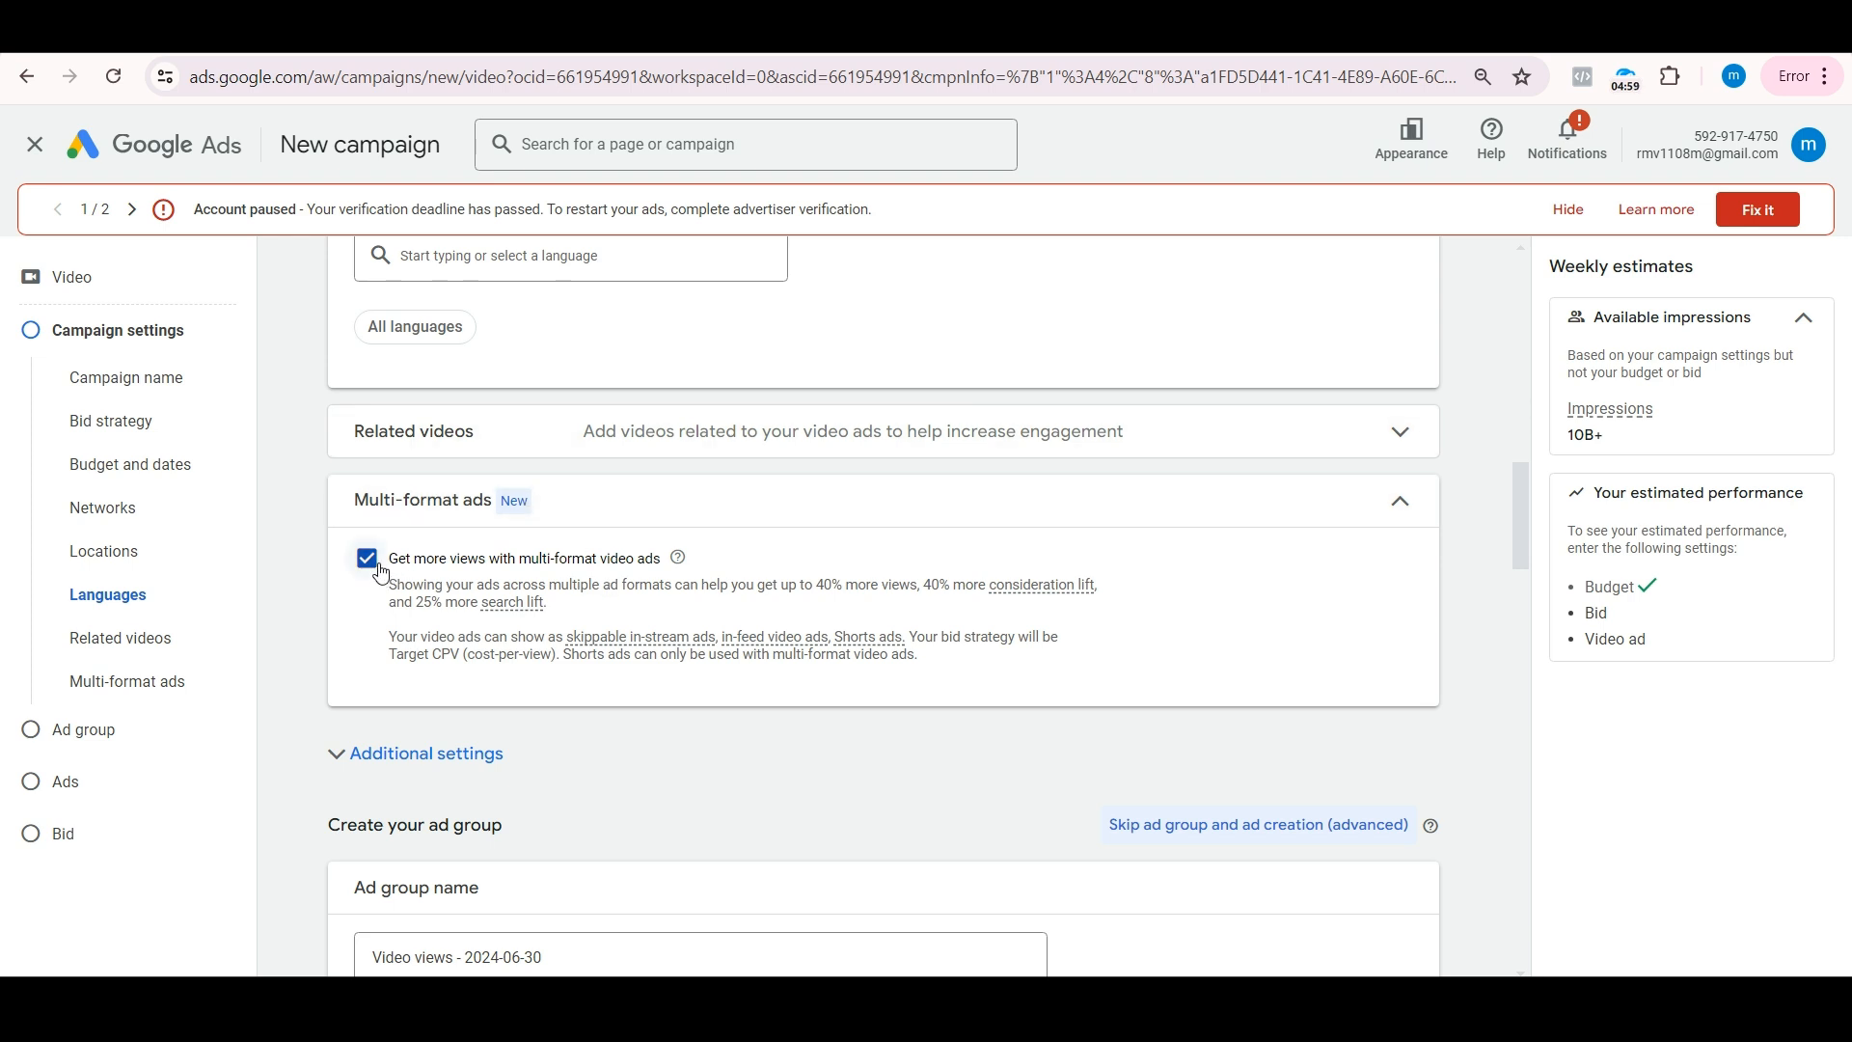
scroll(382, 572, "down", 2)
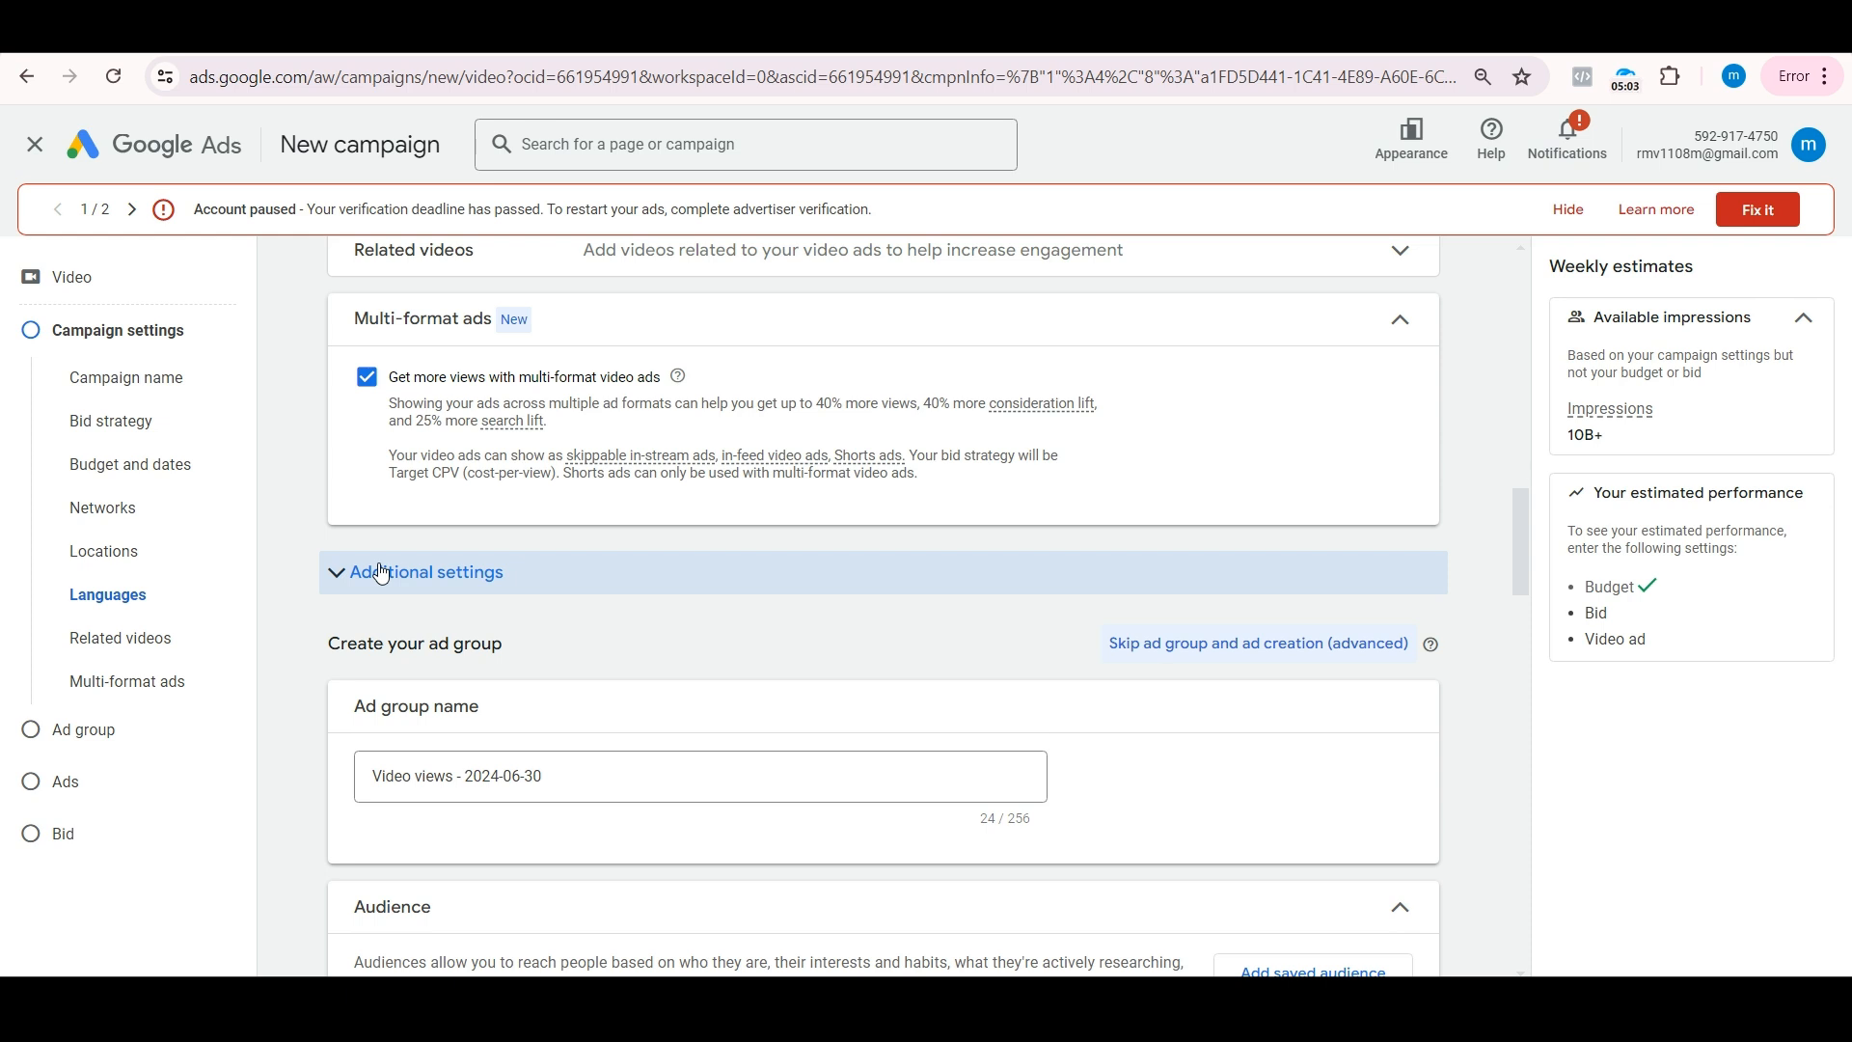
left_click(382, 573)
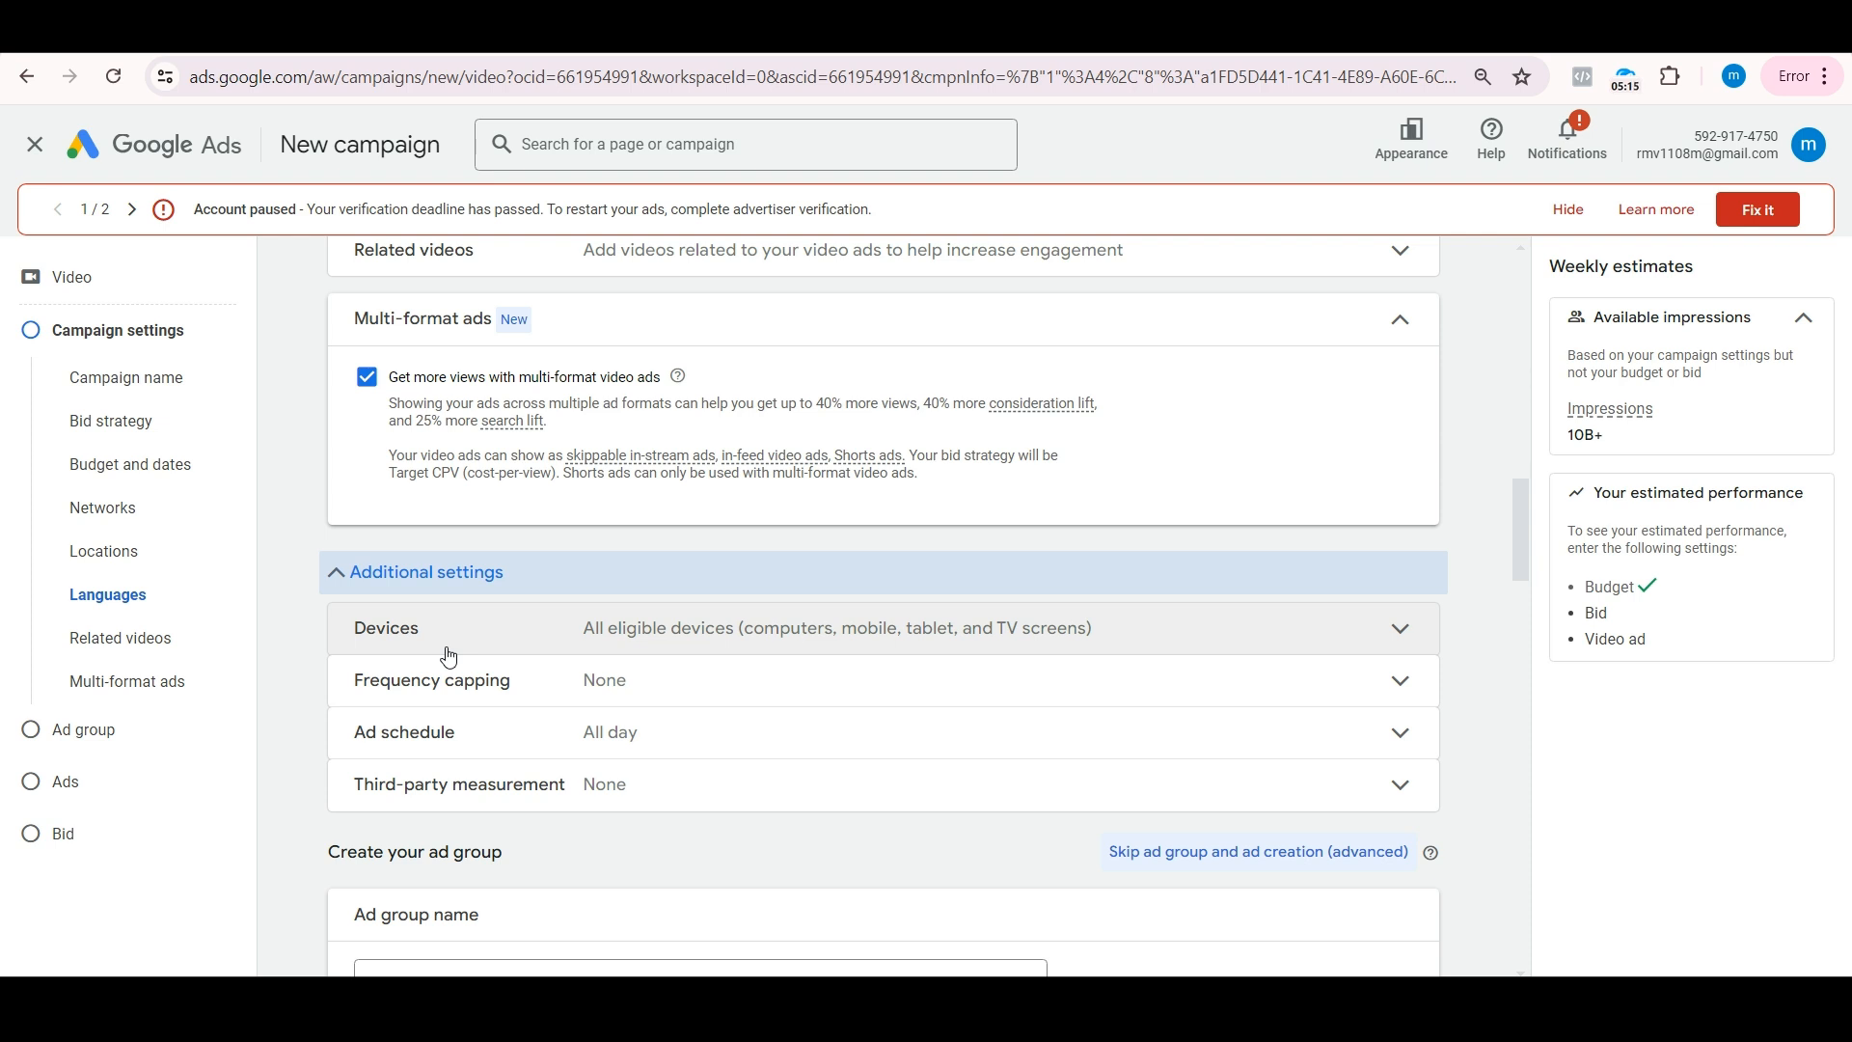
left_click(448, 657)
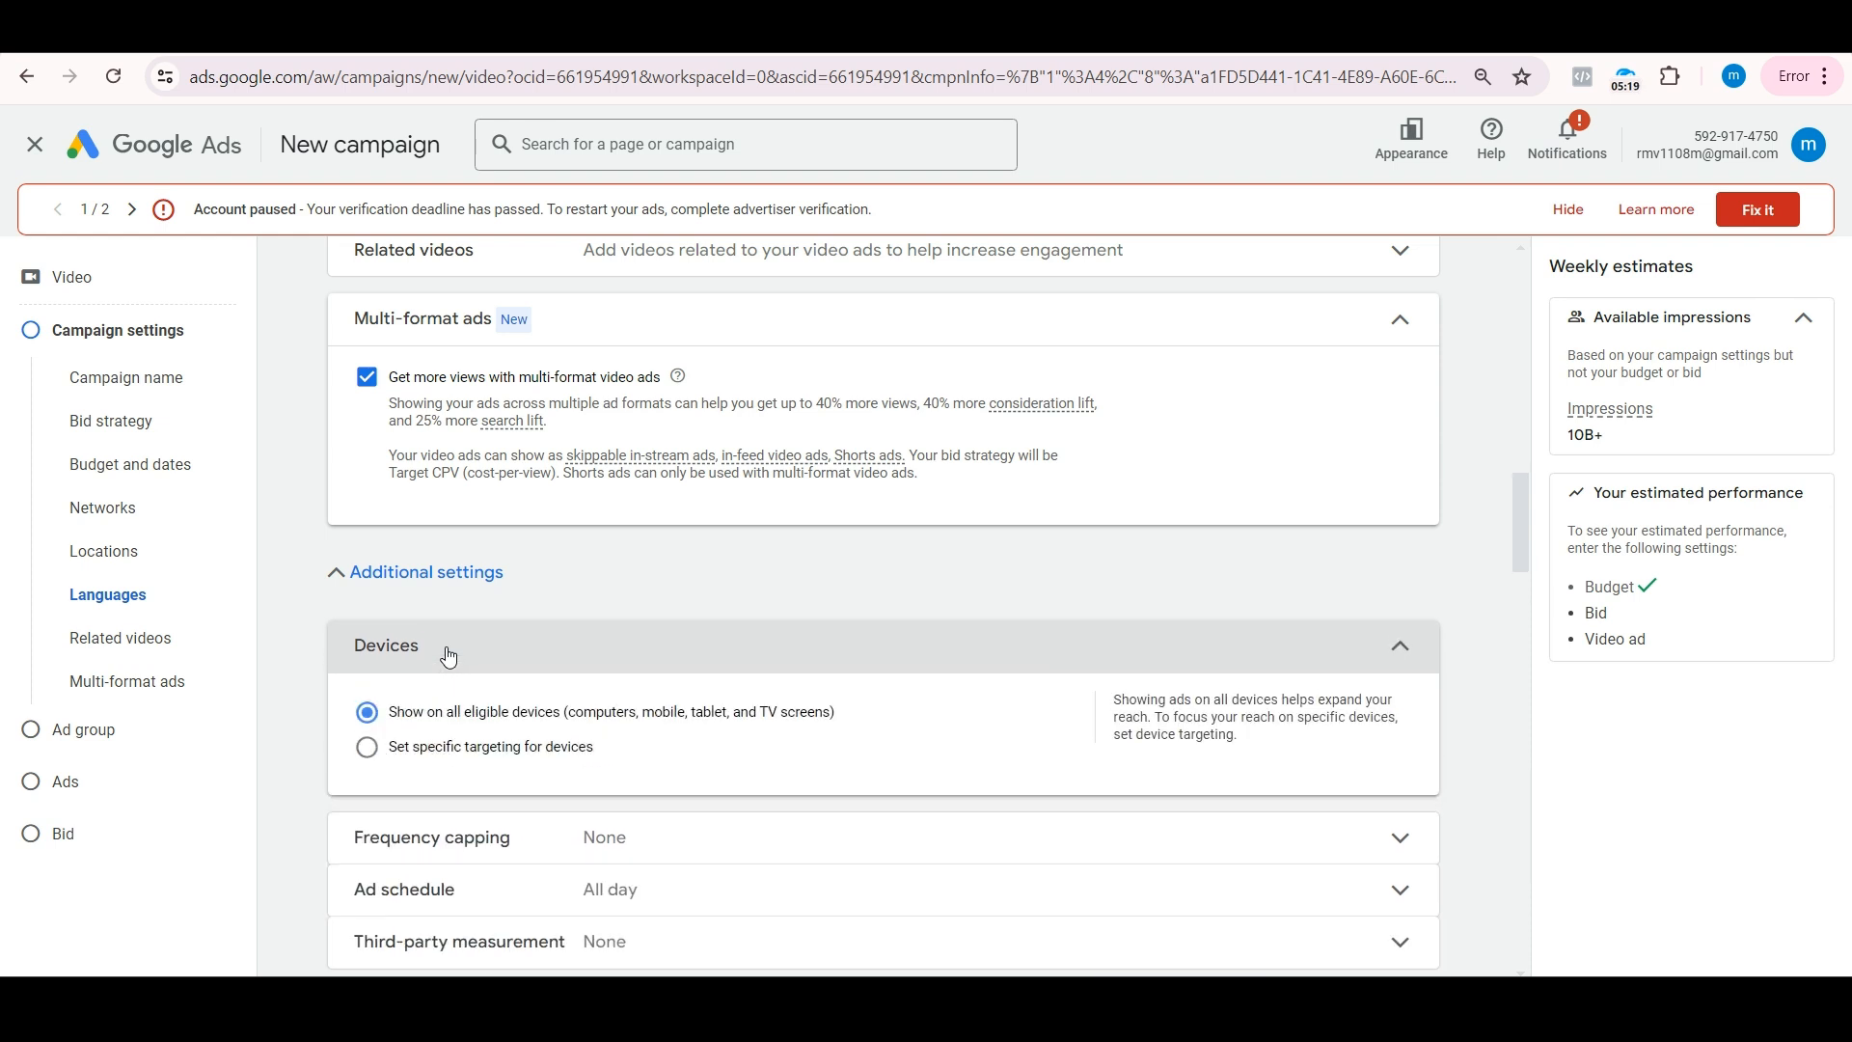
left_click(370, 747)
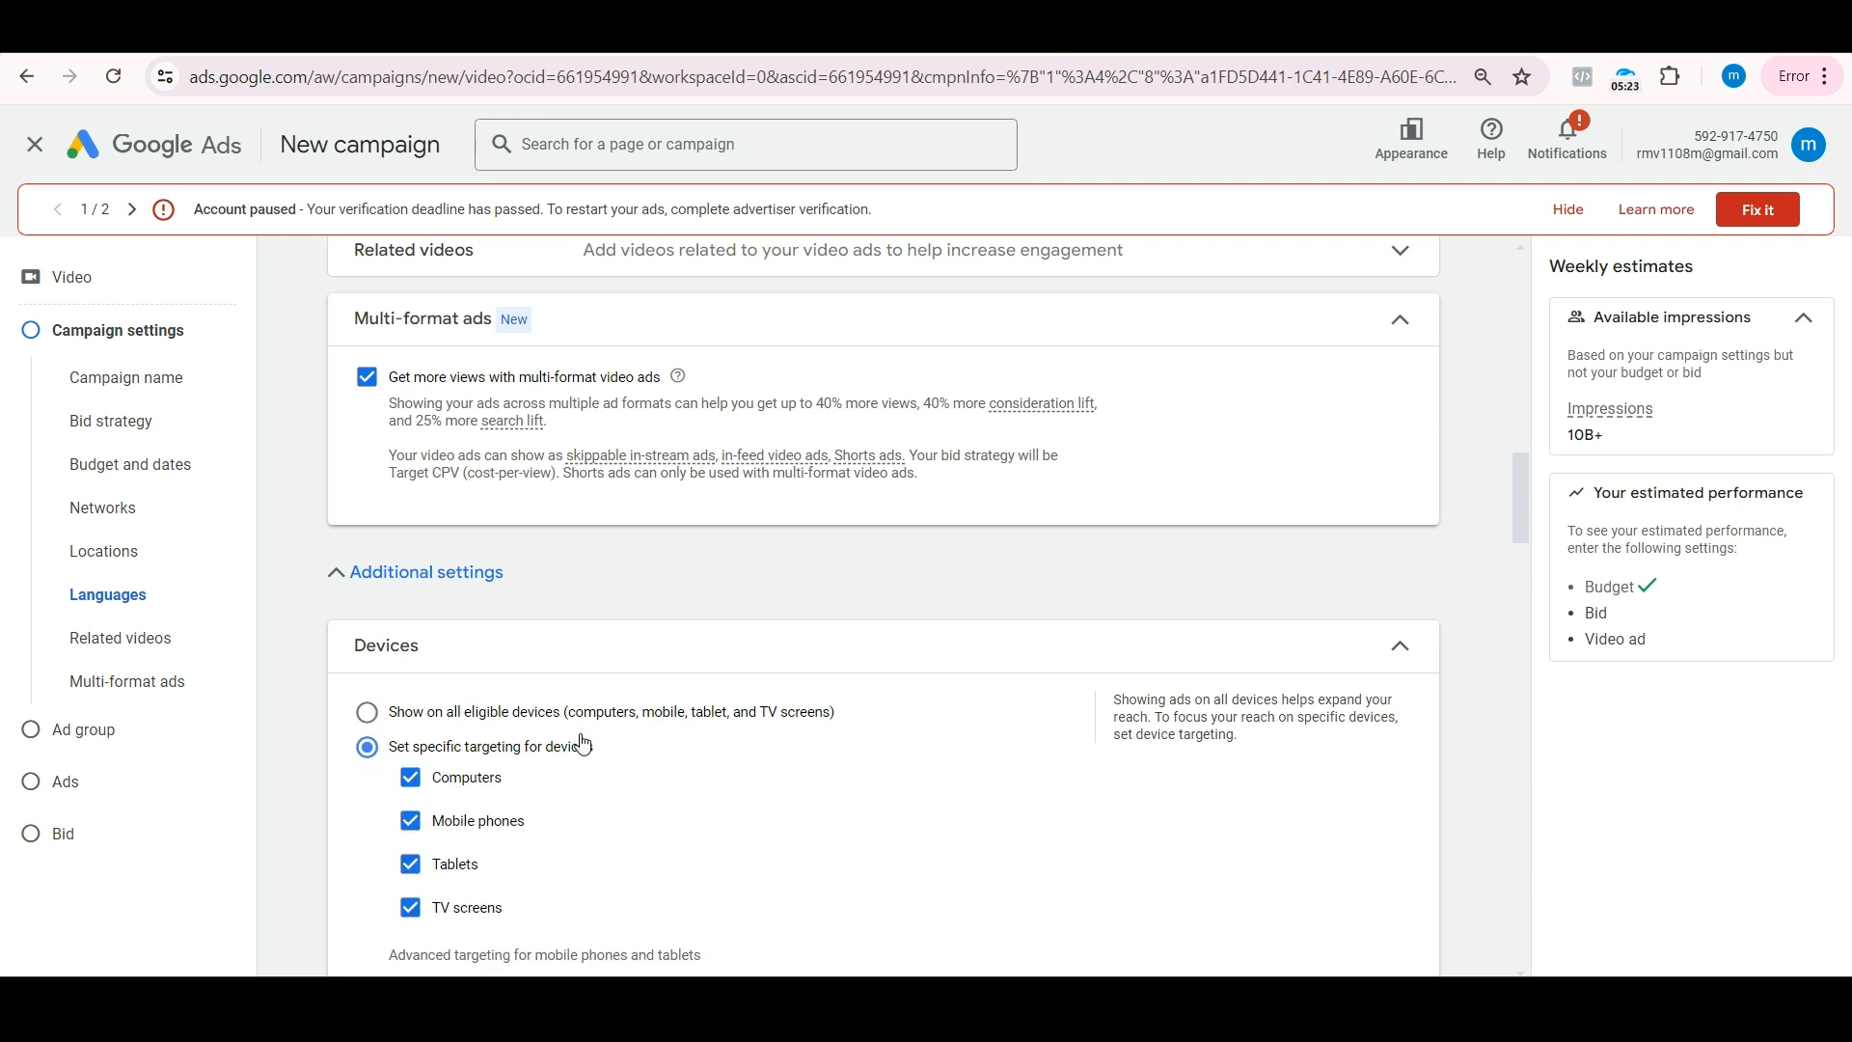
scroll(583, 743, "down", 1)
left_click(412, 658)
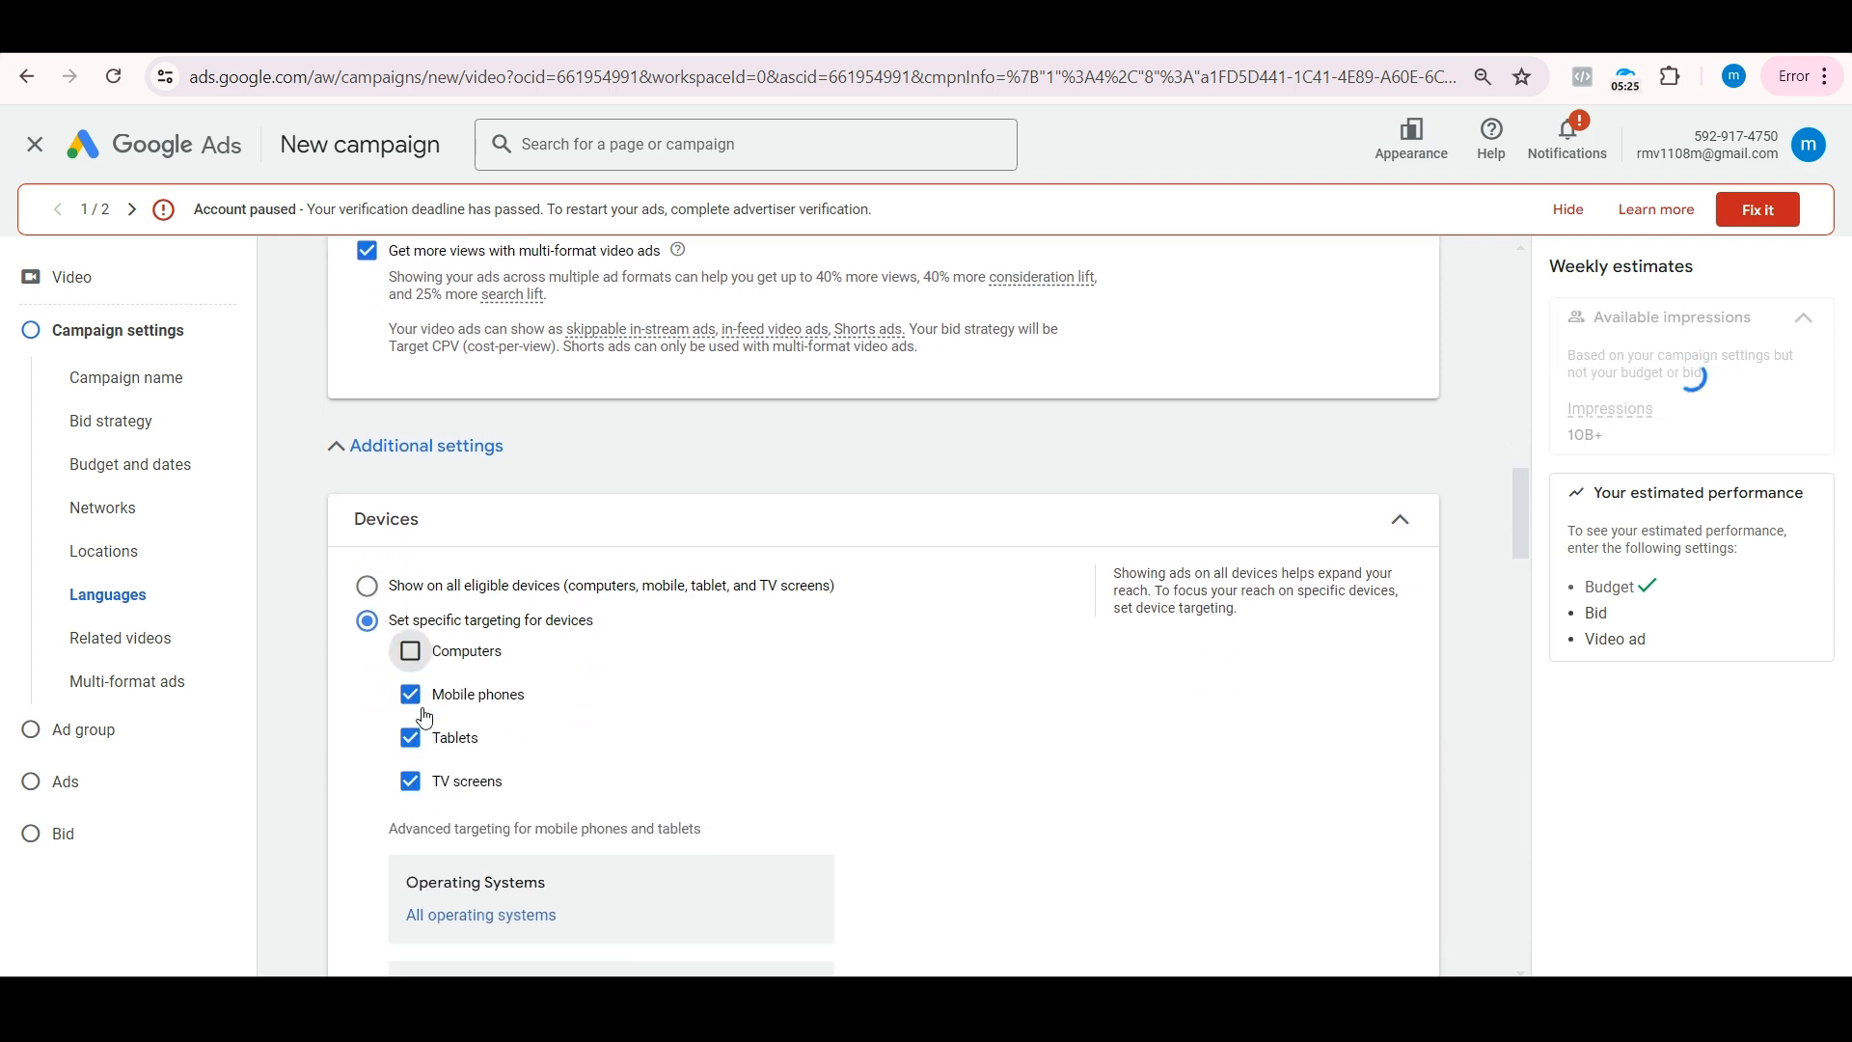
left_click(410, 738)
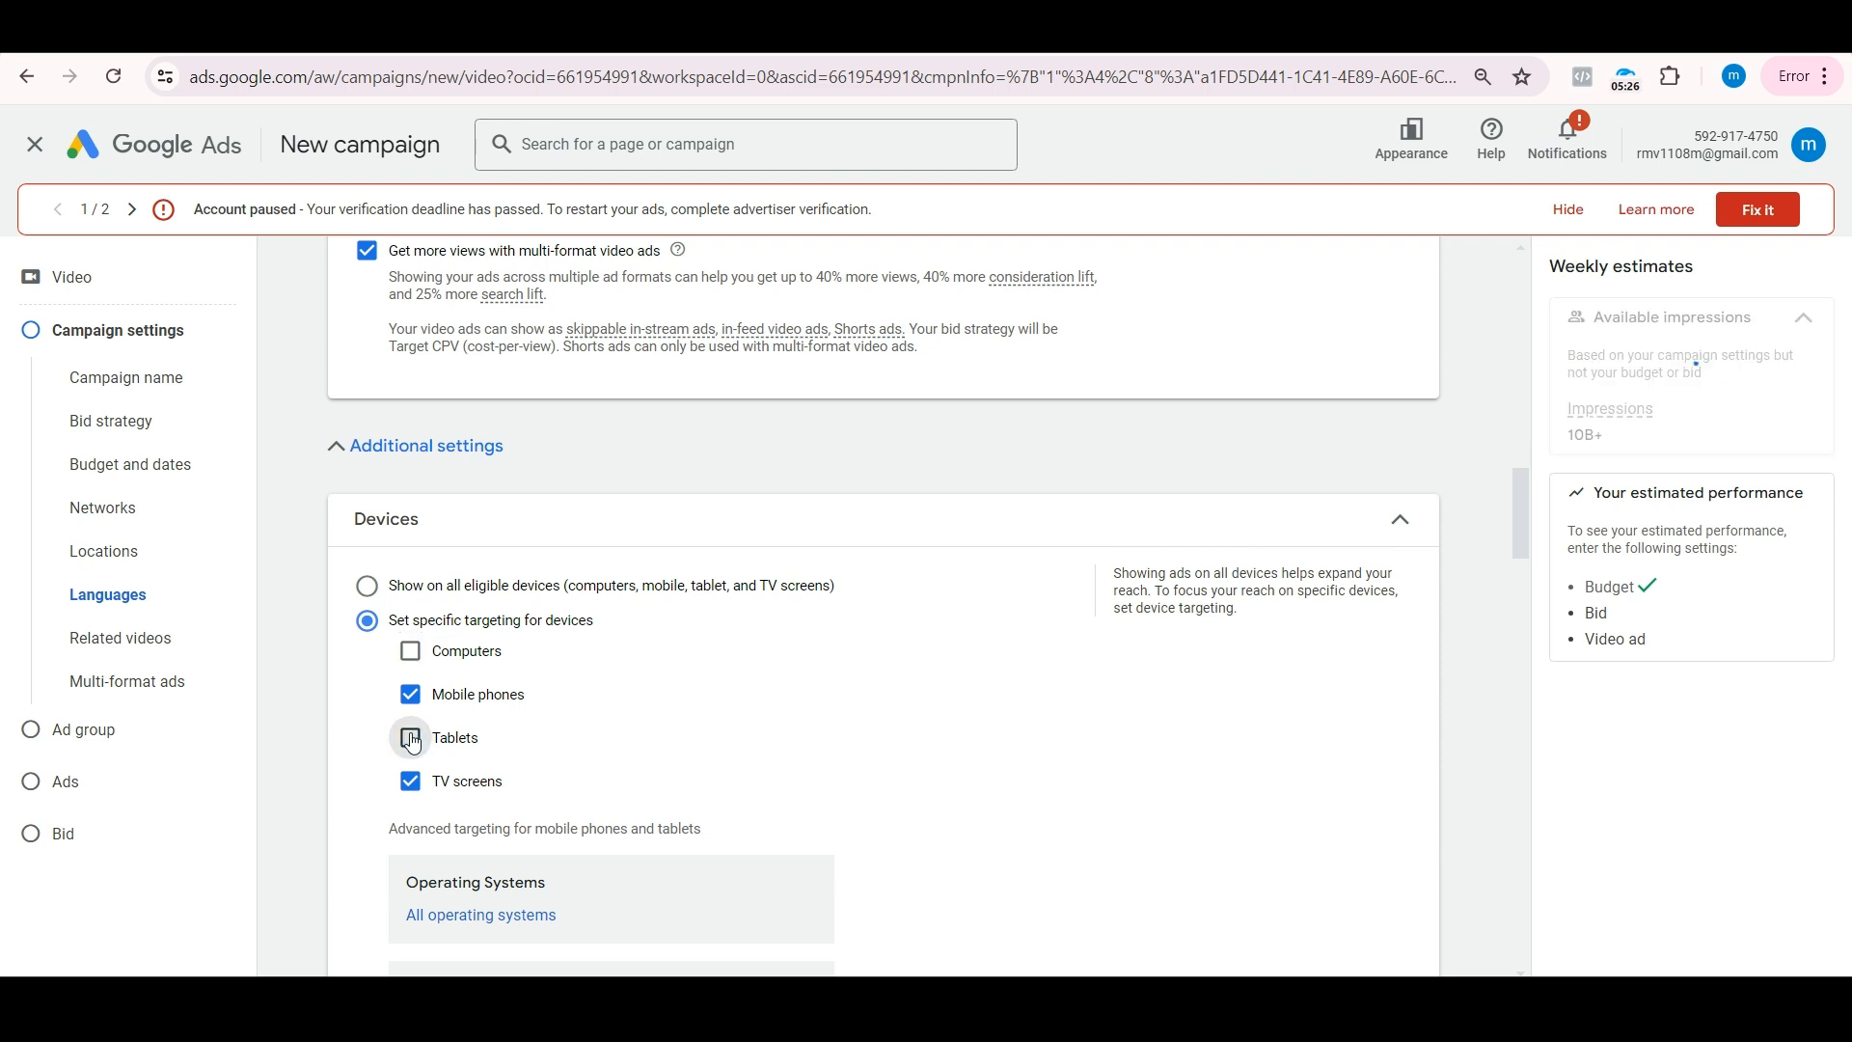
left_click(411, 791)
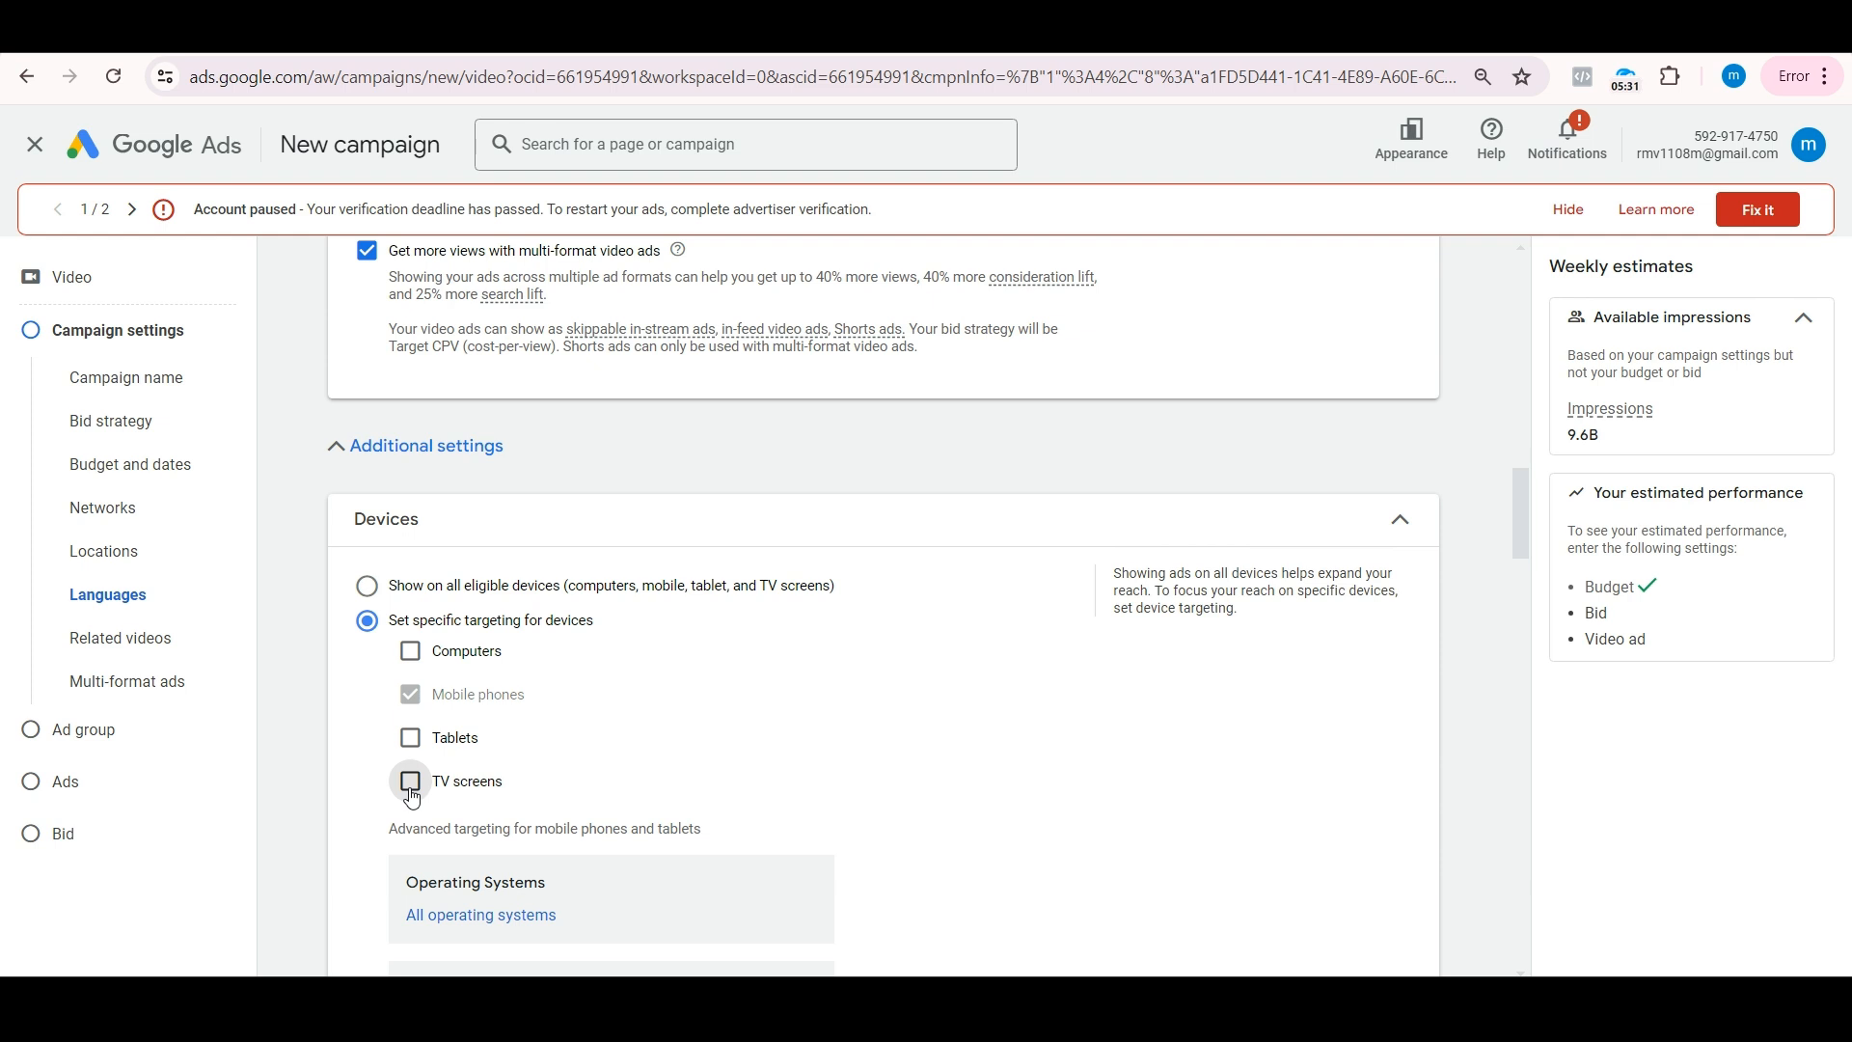
Step: Set the campaign's device targeting to show on all eligible devices
scroll(412, 797, "down", 2)
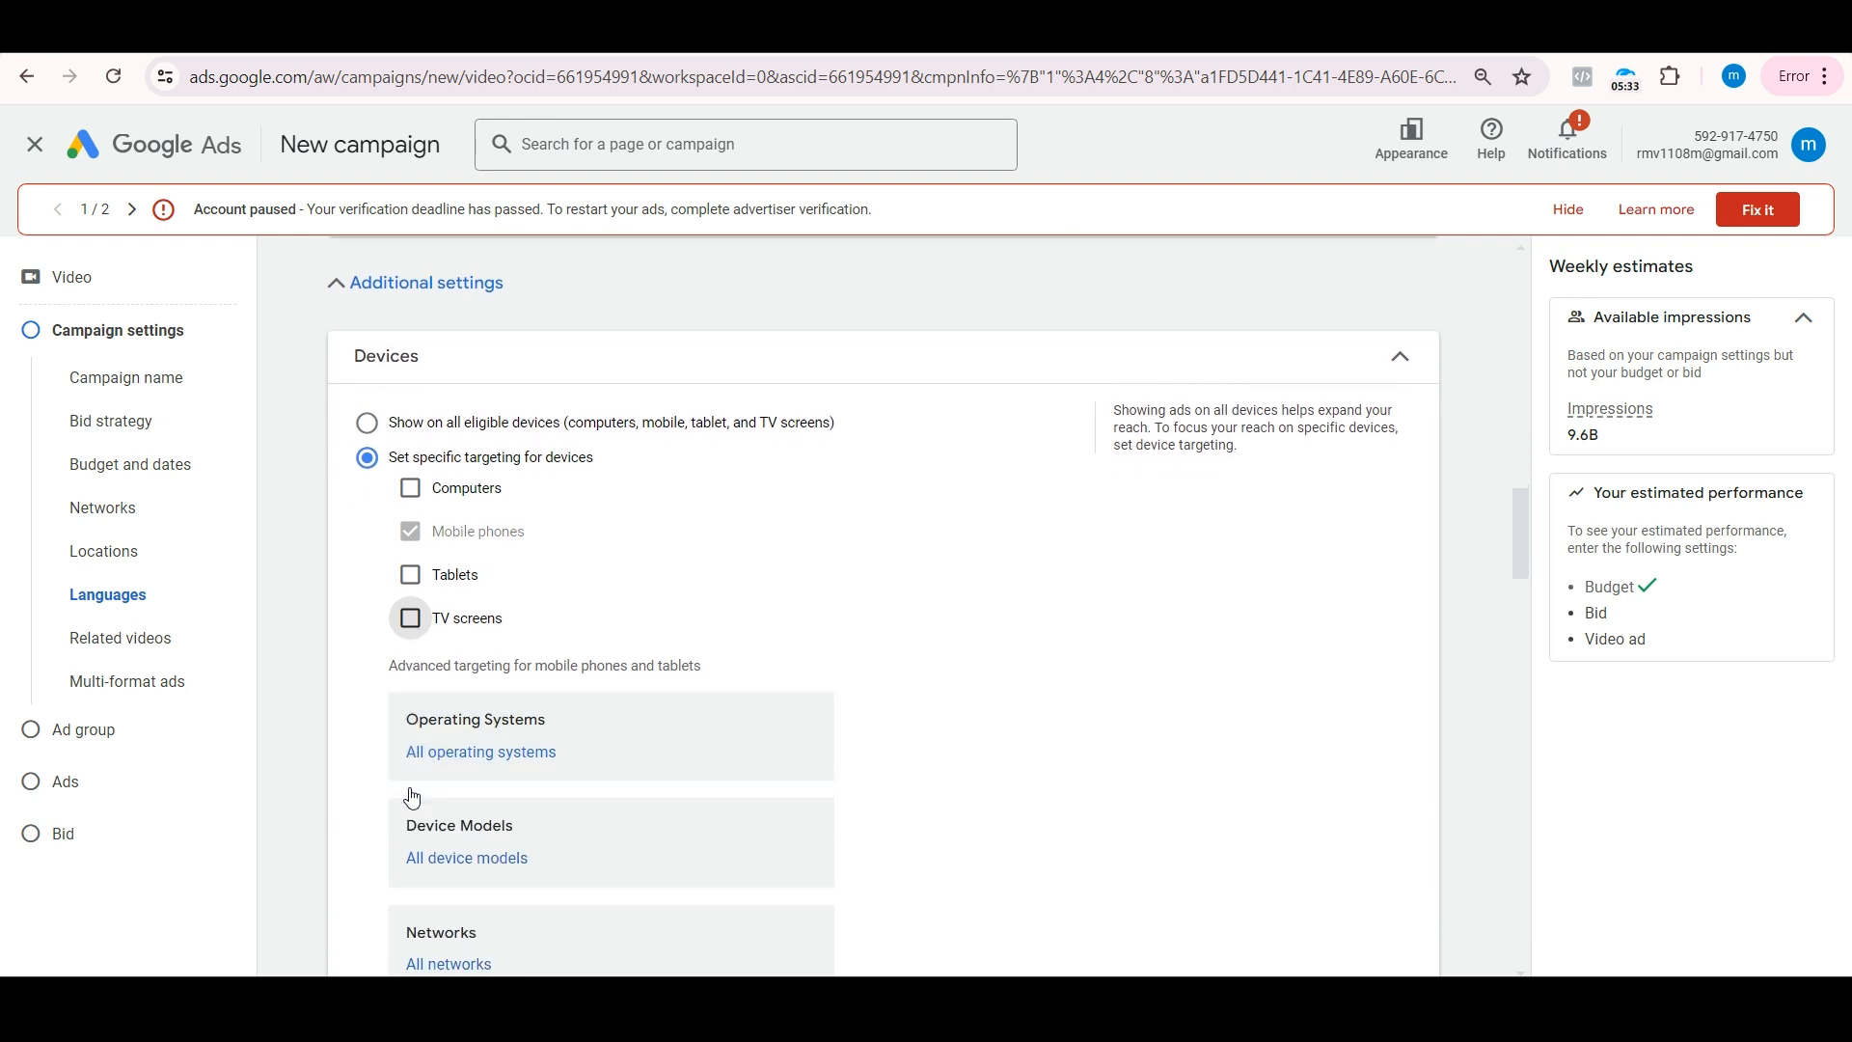
scroll(502, 837, "down", 1)
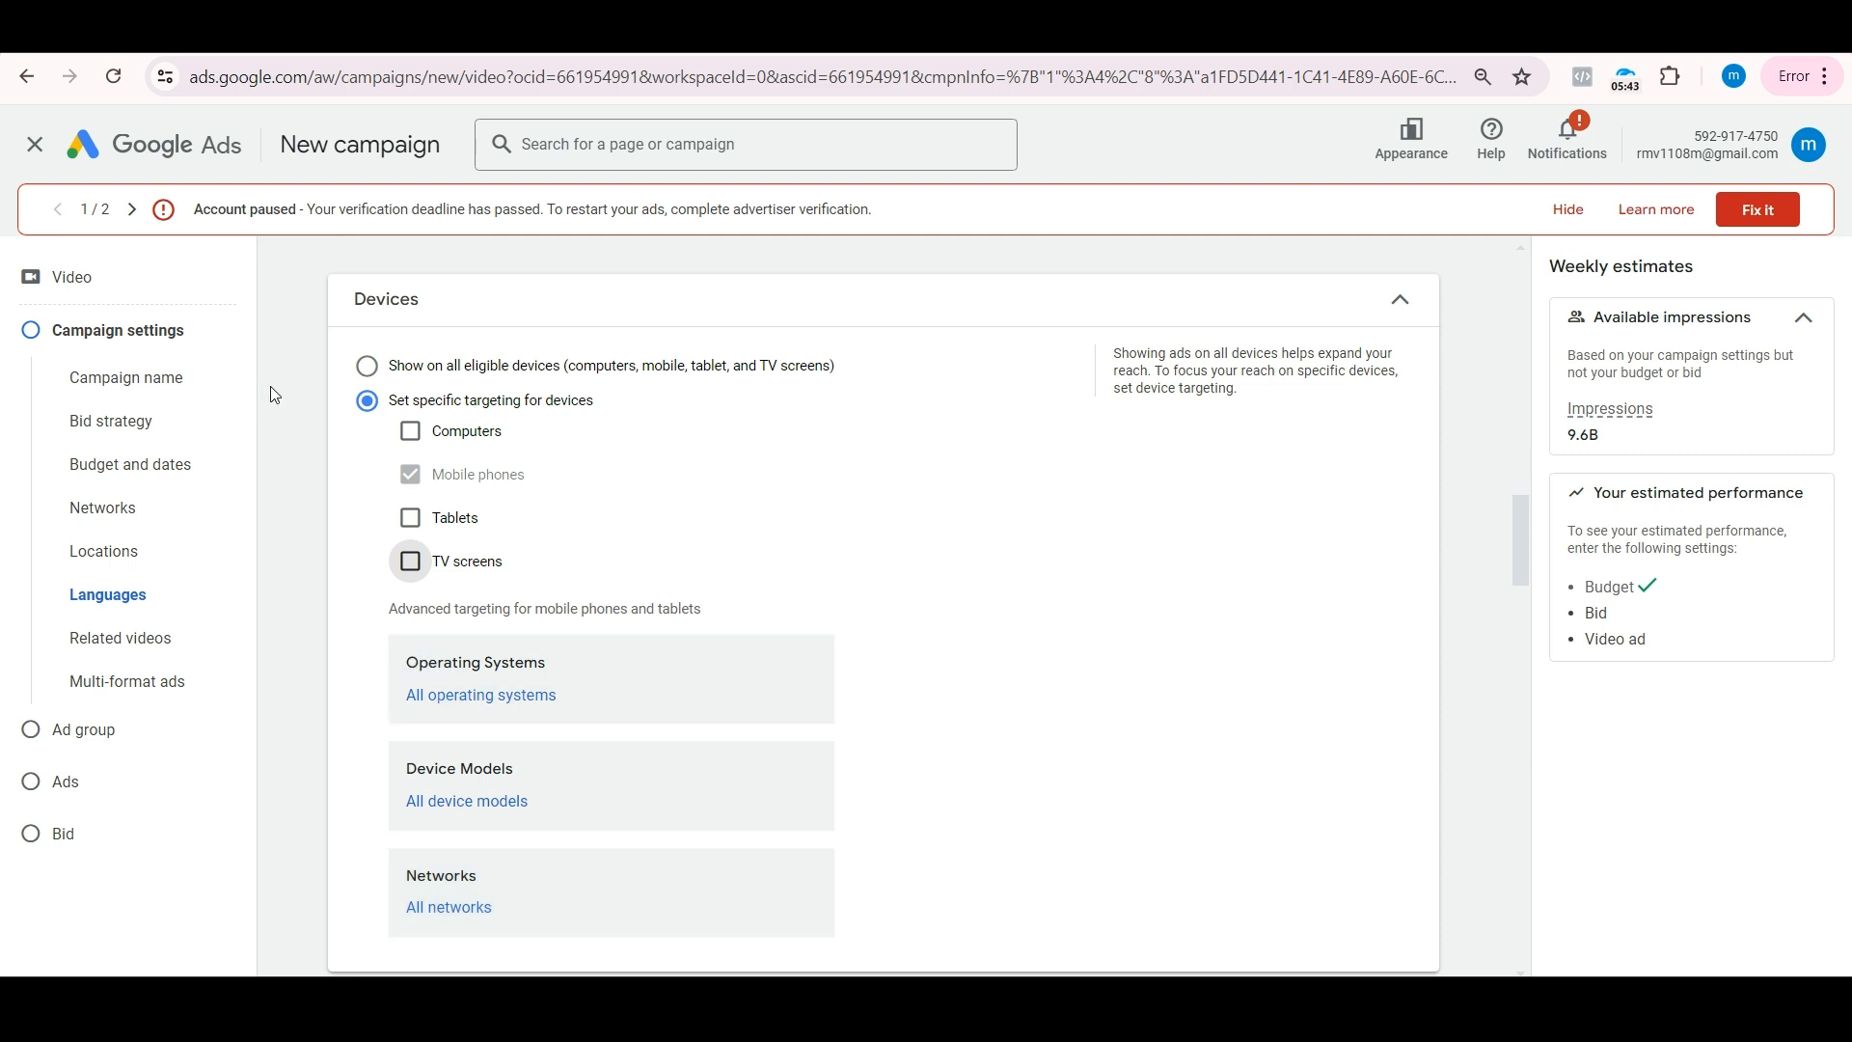
left_click(376, 363)
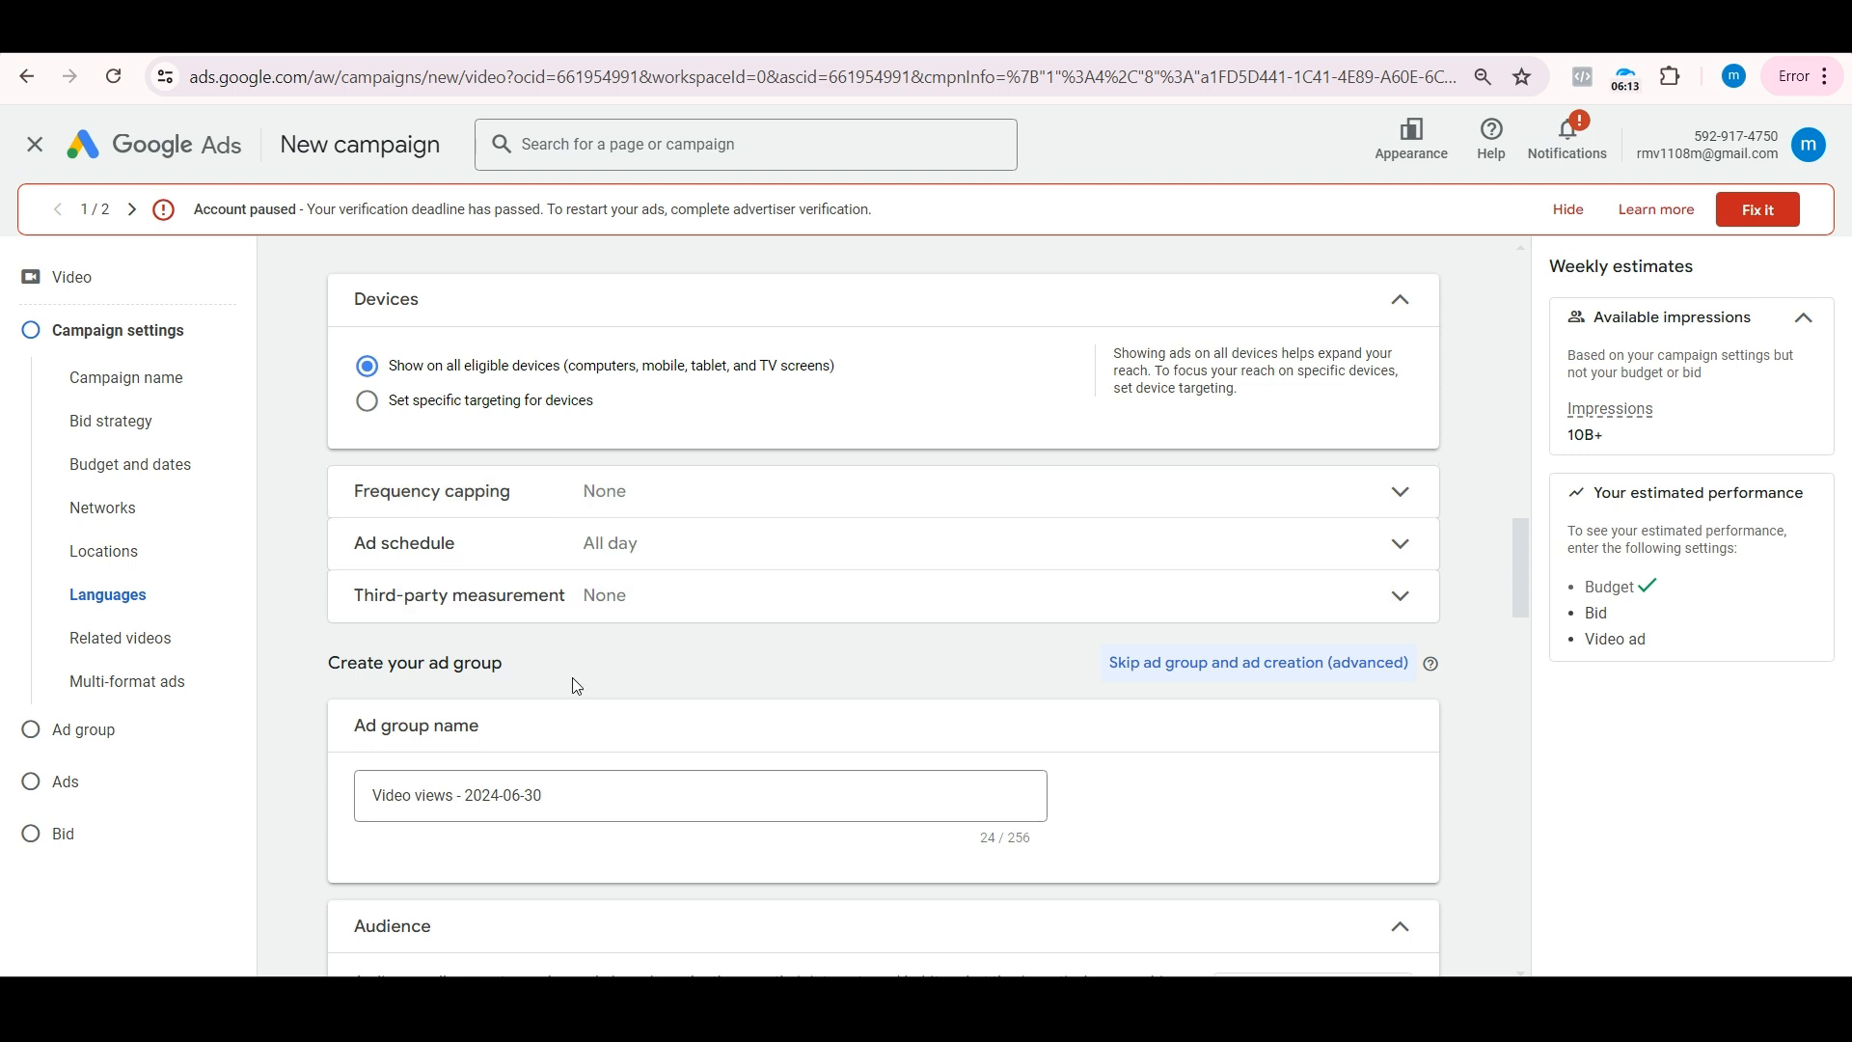
Step: Name the ad group's audience "Business owners"
scroll(573, 682, "down", 3)
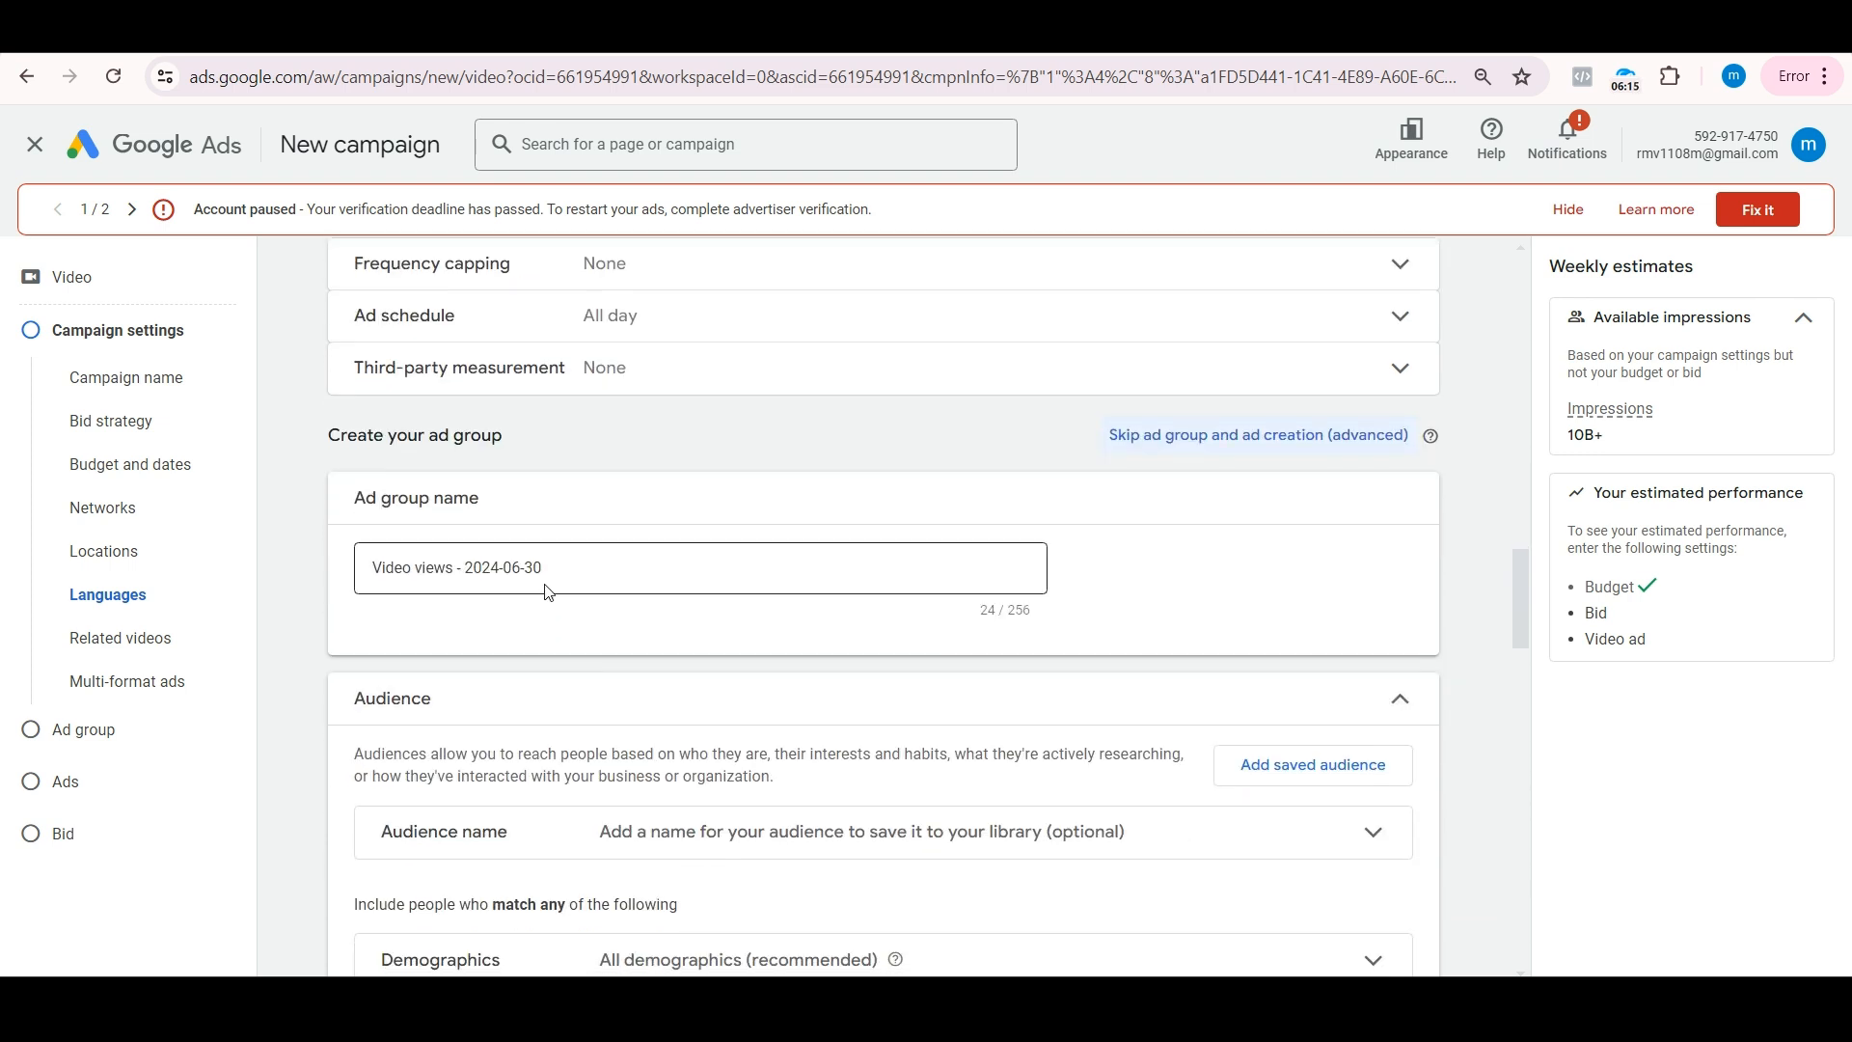
left_click(604, 572)
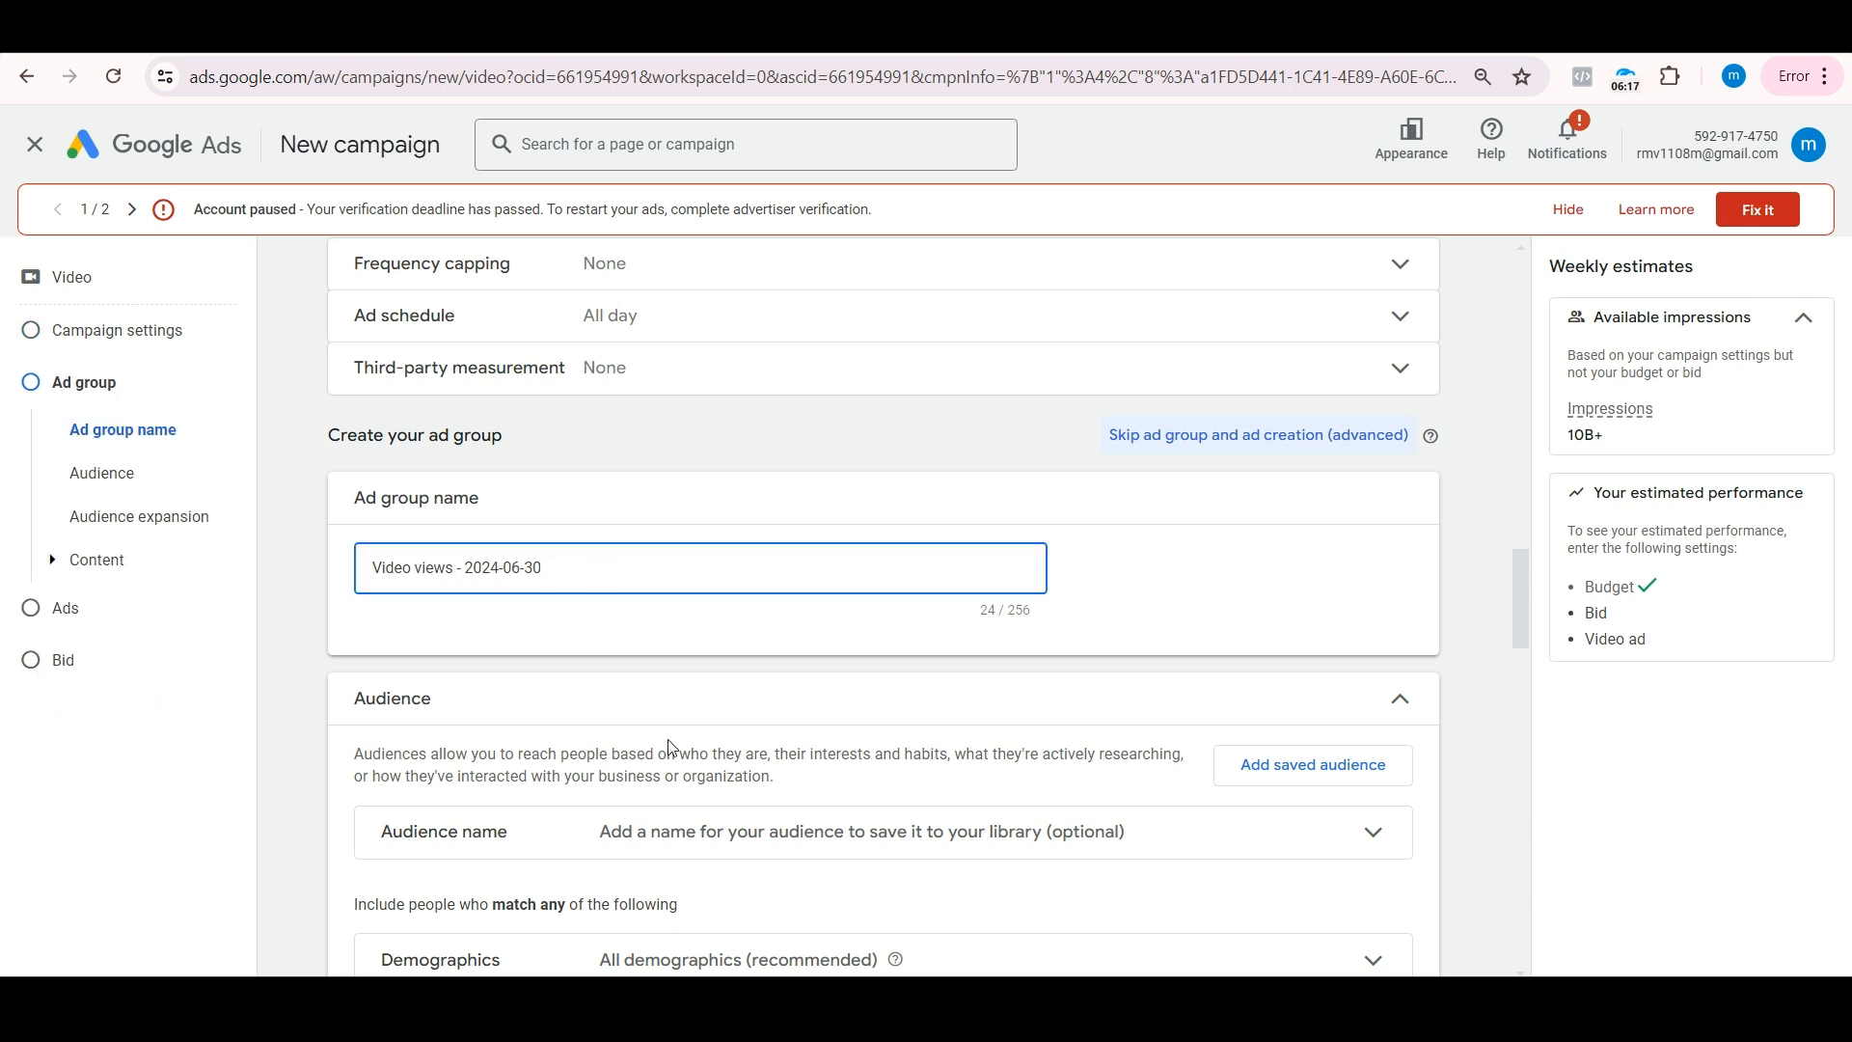
scroll(672, 749, "down", 3)
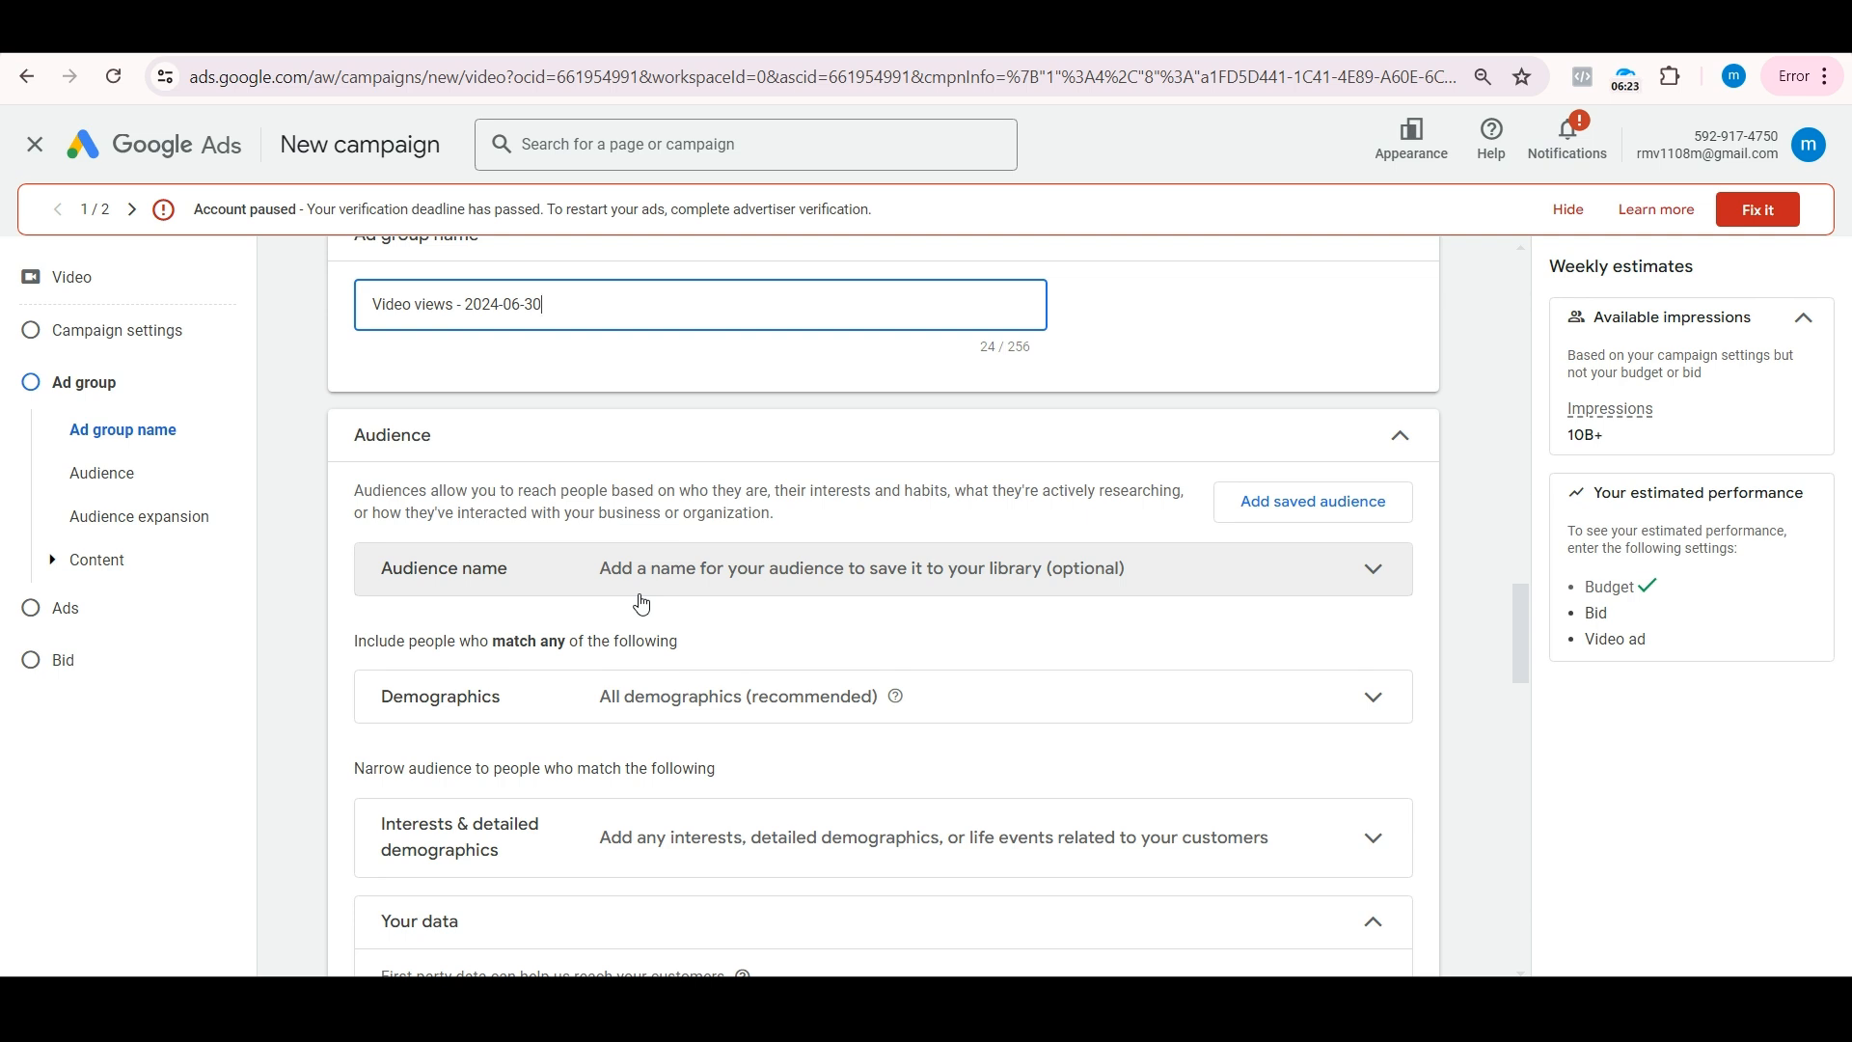
left_click(641, 596)
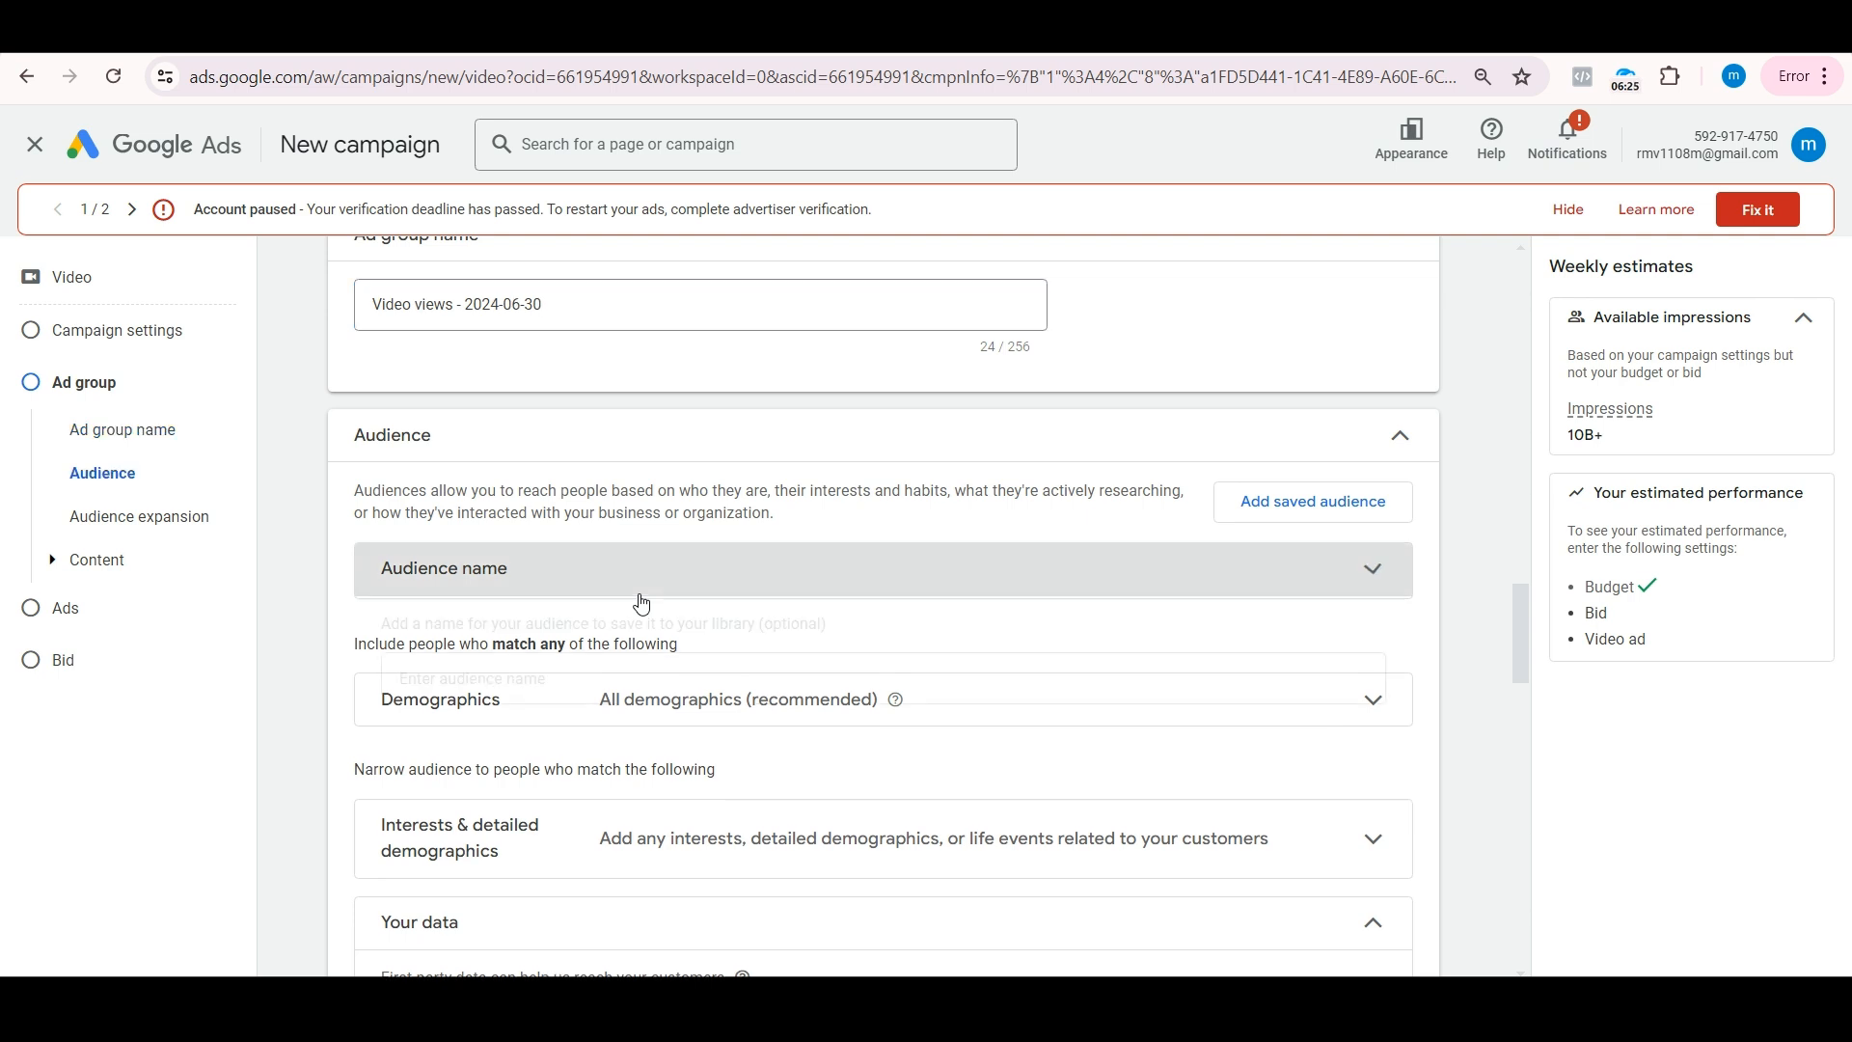
left_click(579, 691)
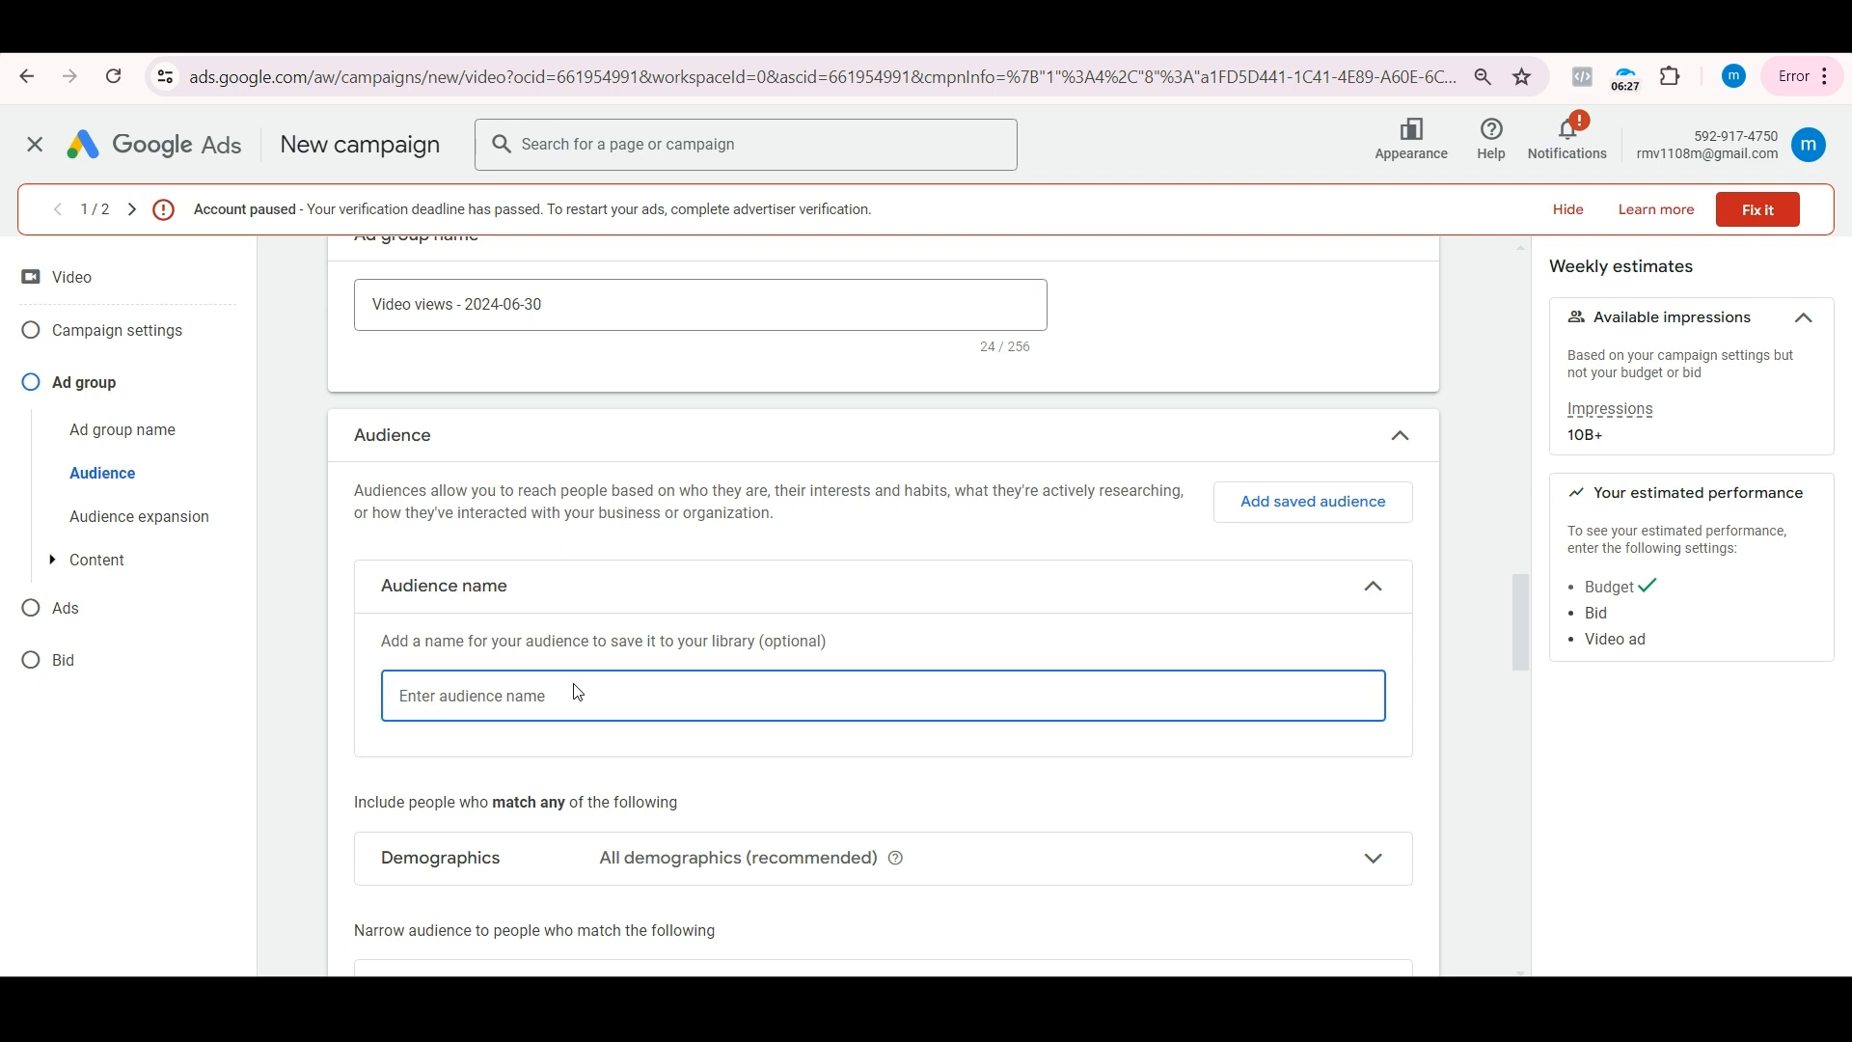
type("Business owners")
Step: Limit the audience demographics to ages 25 to 64
scroll(575, 686, "down", 2)
double_click(588, 679)
scroll(590, 679, "down", 1)
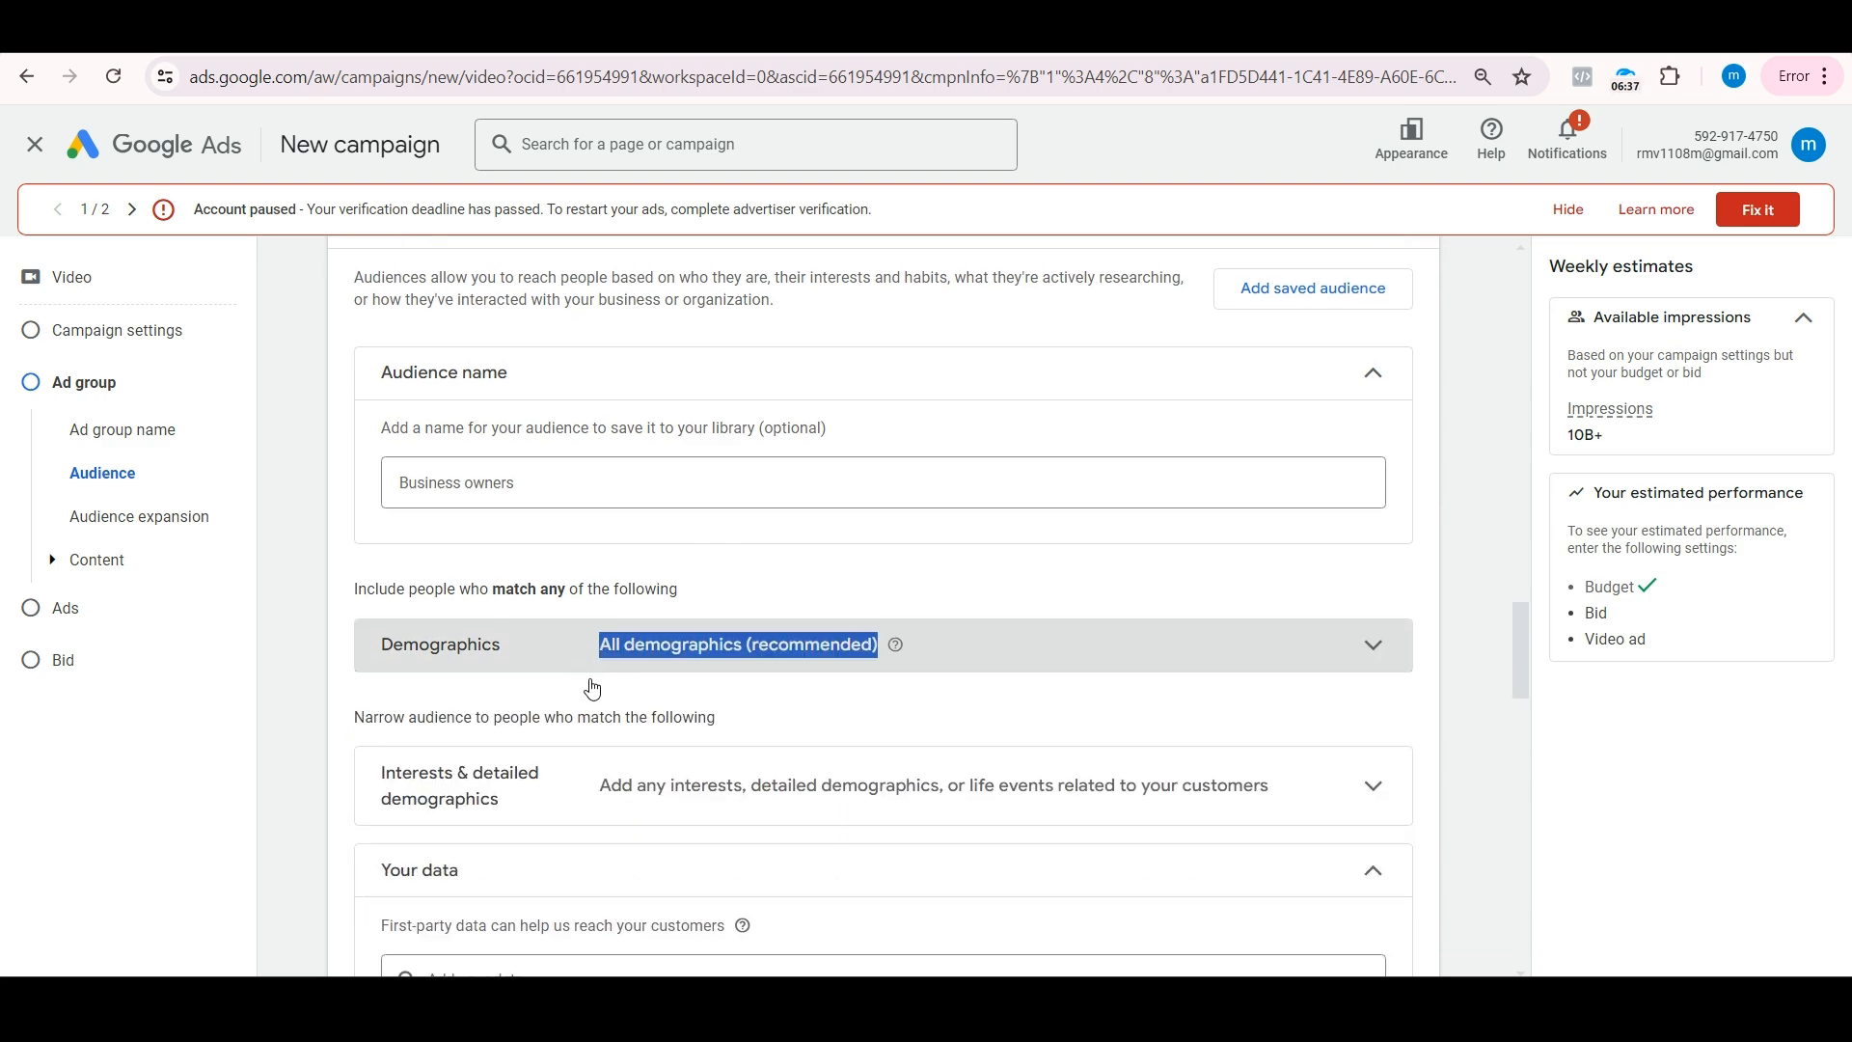
scroll(594, 687, "down", 2)
left_click(568, 448)
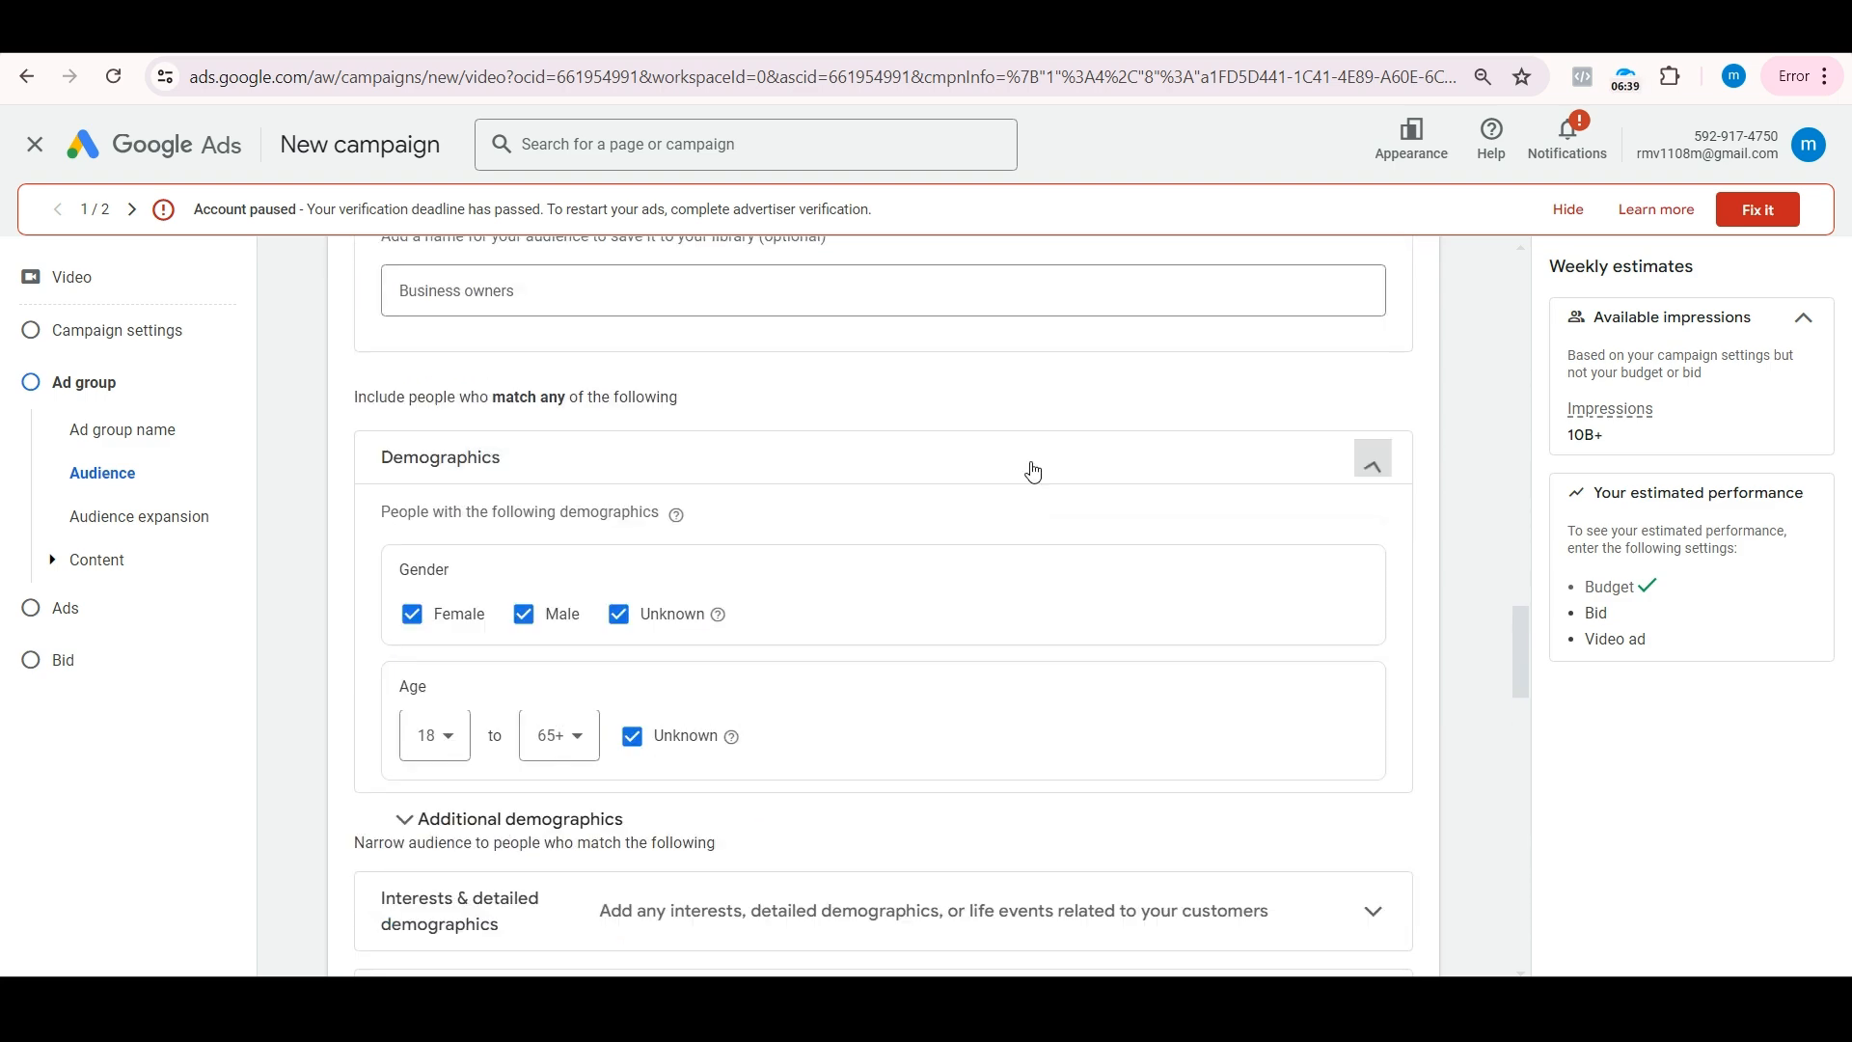
left_click(434, 749)
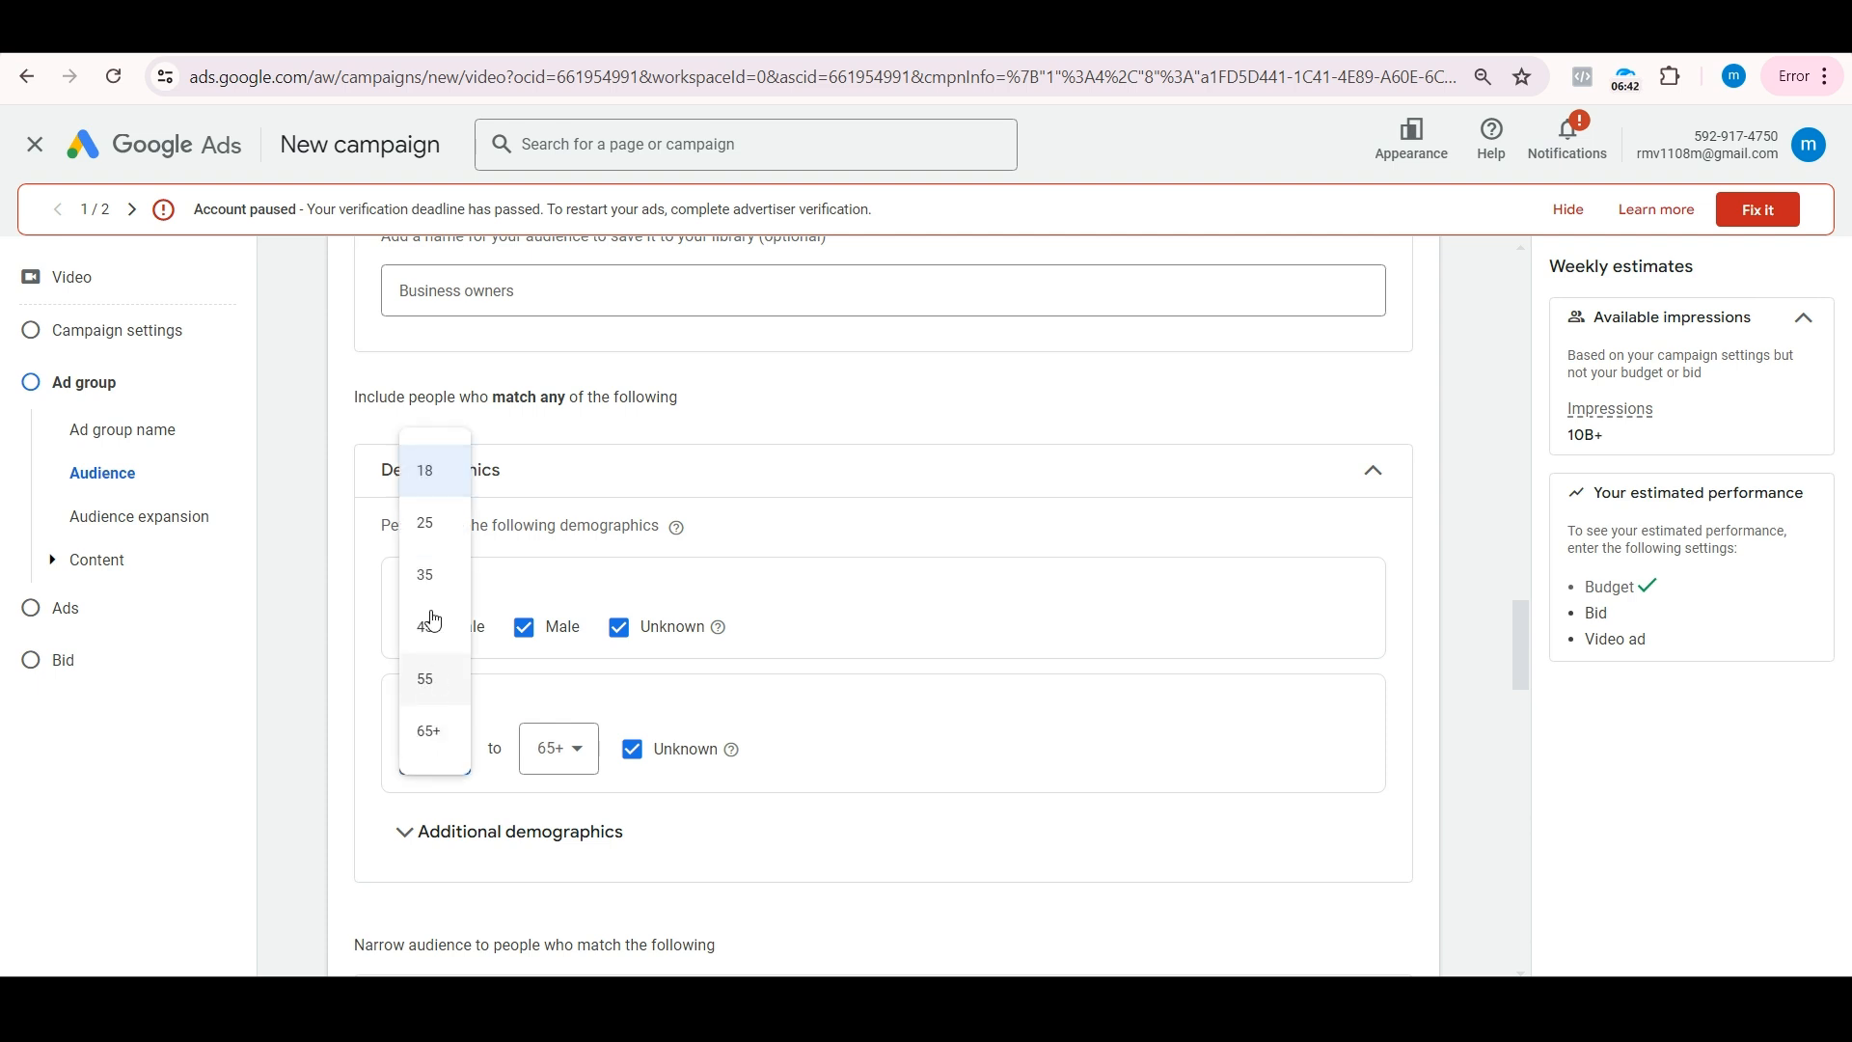
left_click(429, 524)
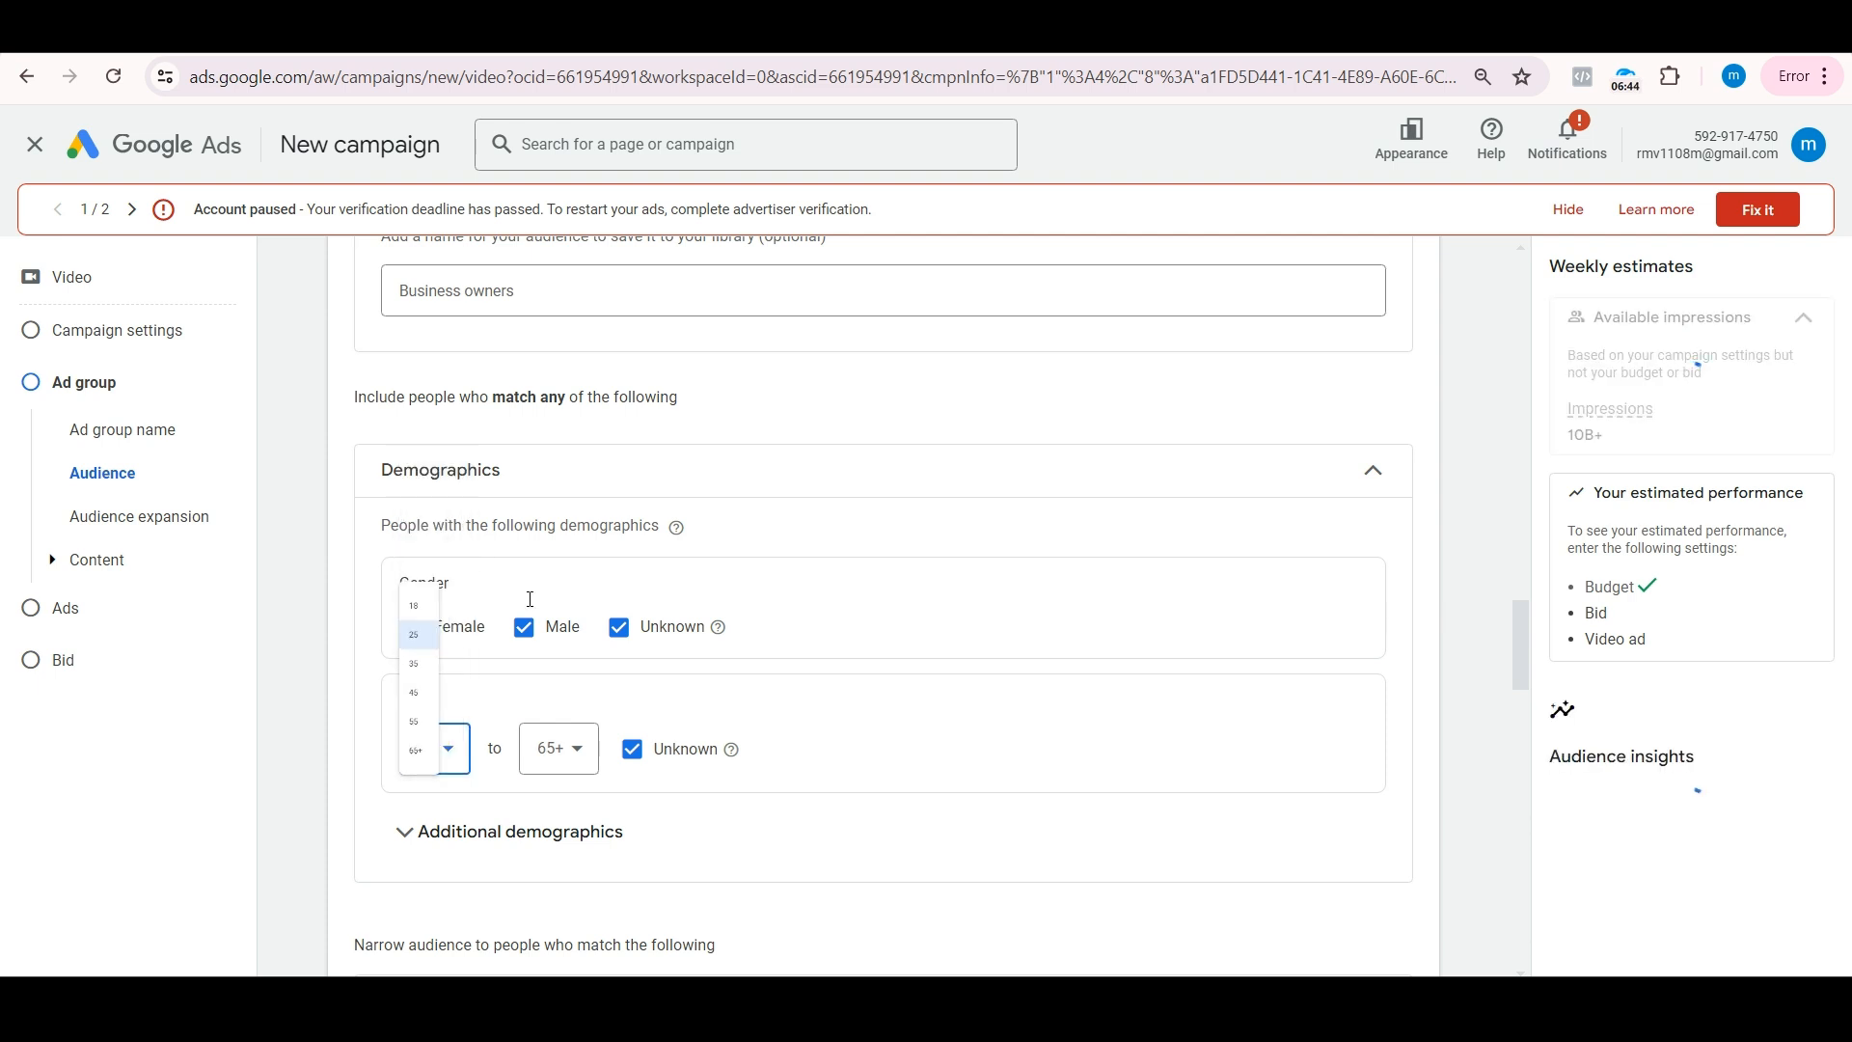
left_click(573, 748)
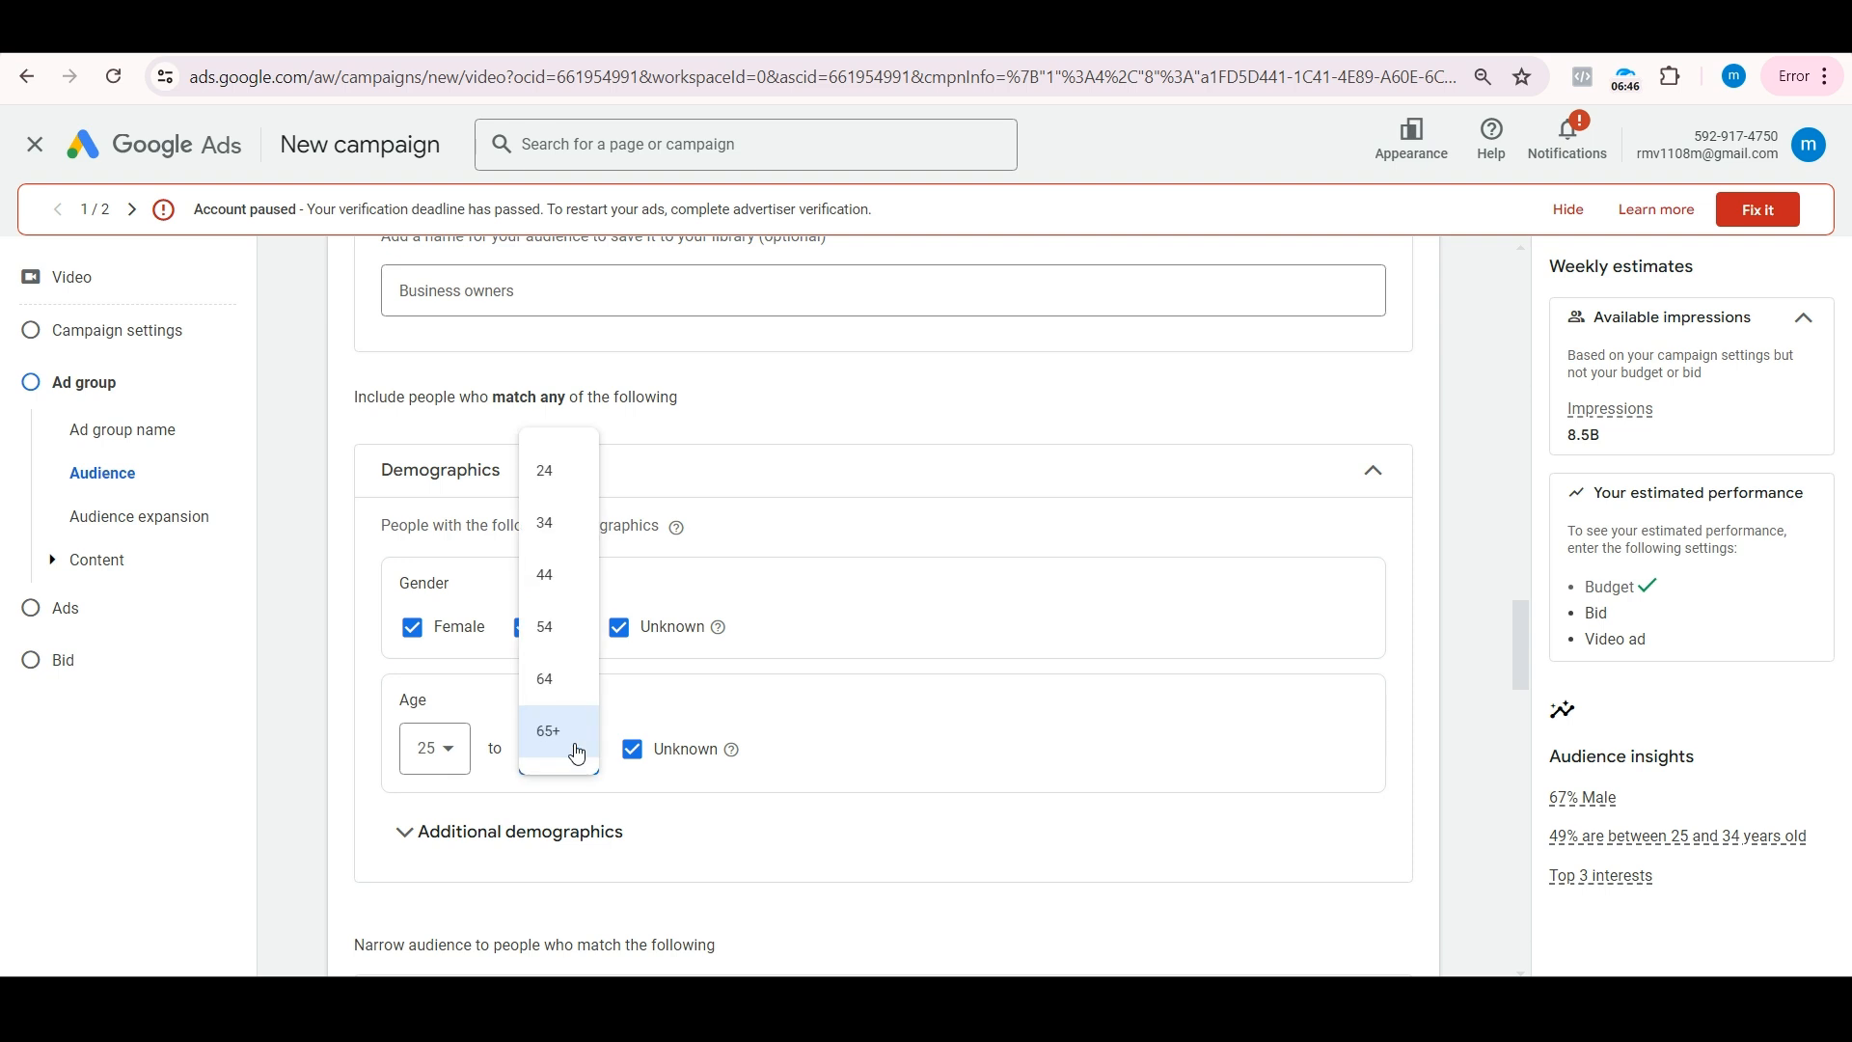
left_click(550, 679)
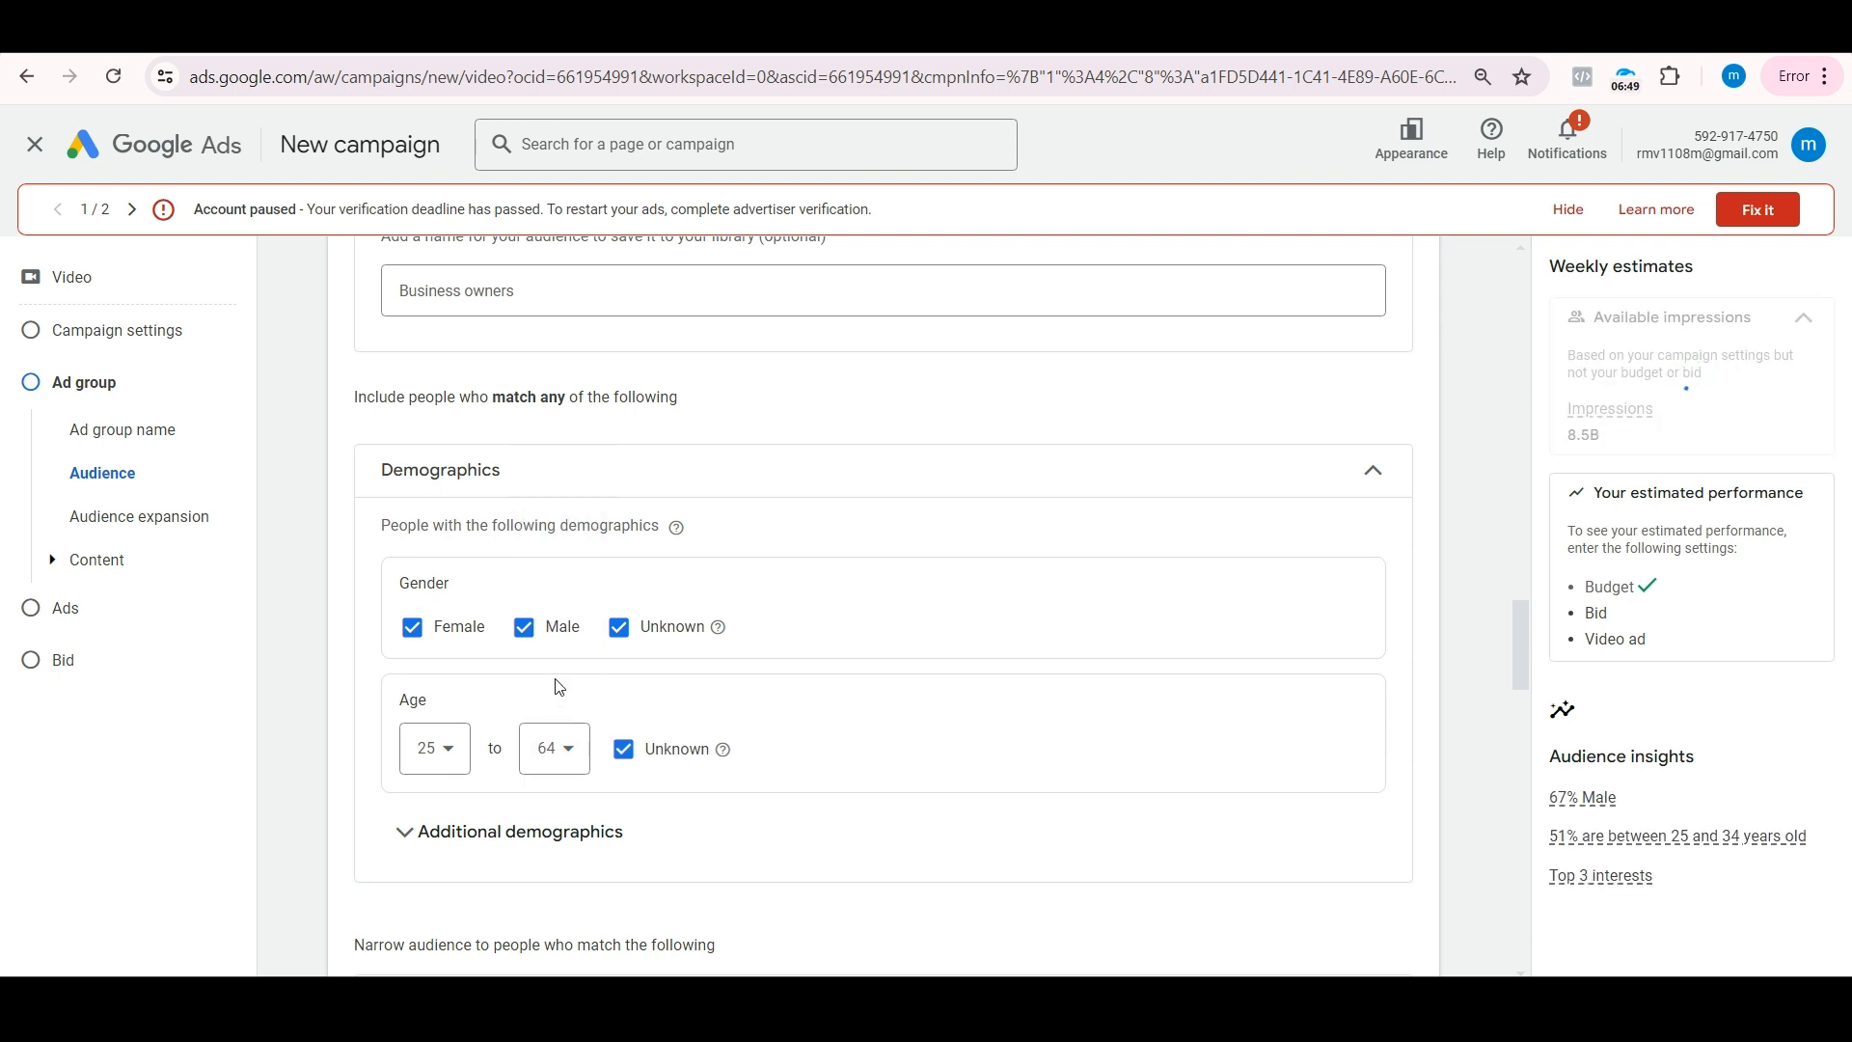
Step: Expand the interests and detailed demographics options and examine the suggested audience segments
scroll(558, 686, "down", 3)
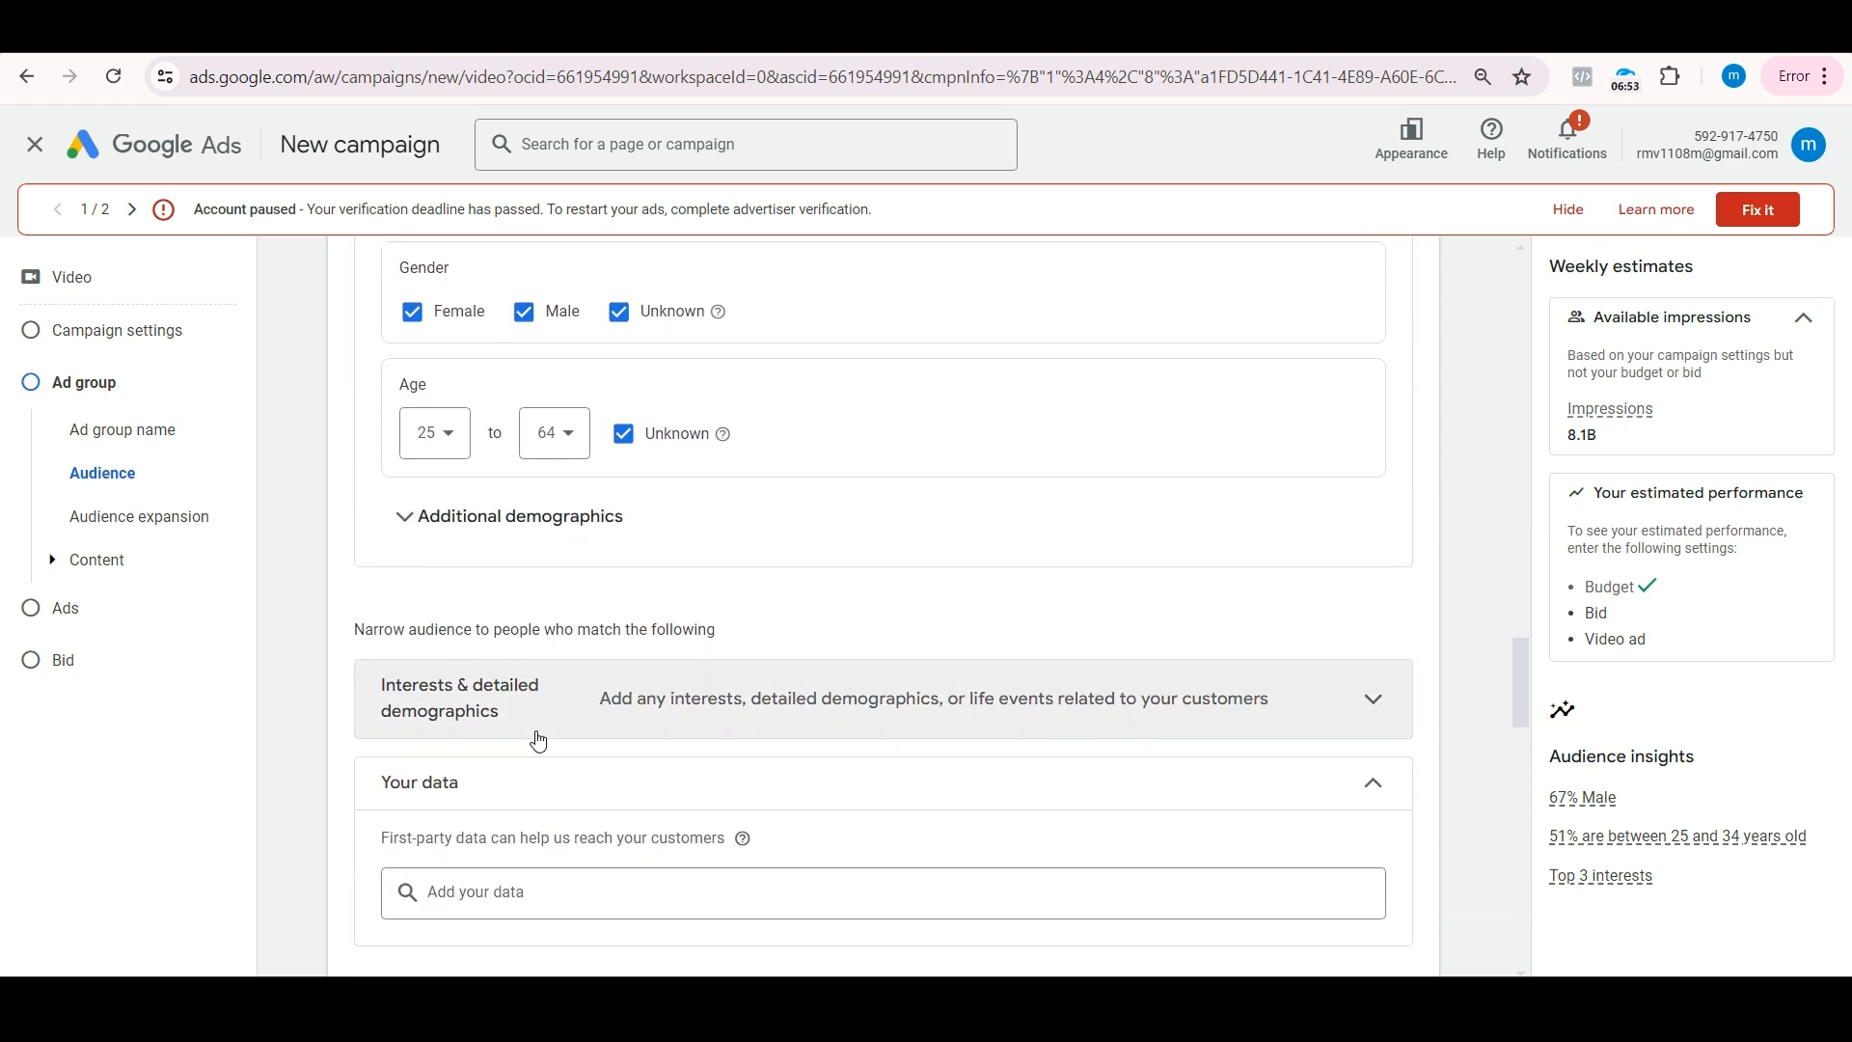
left_click(539, 724)
scroll(539, 728, "down", 2)
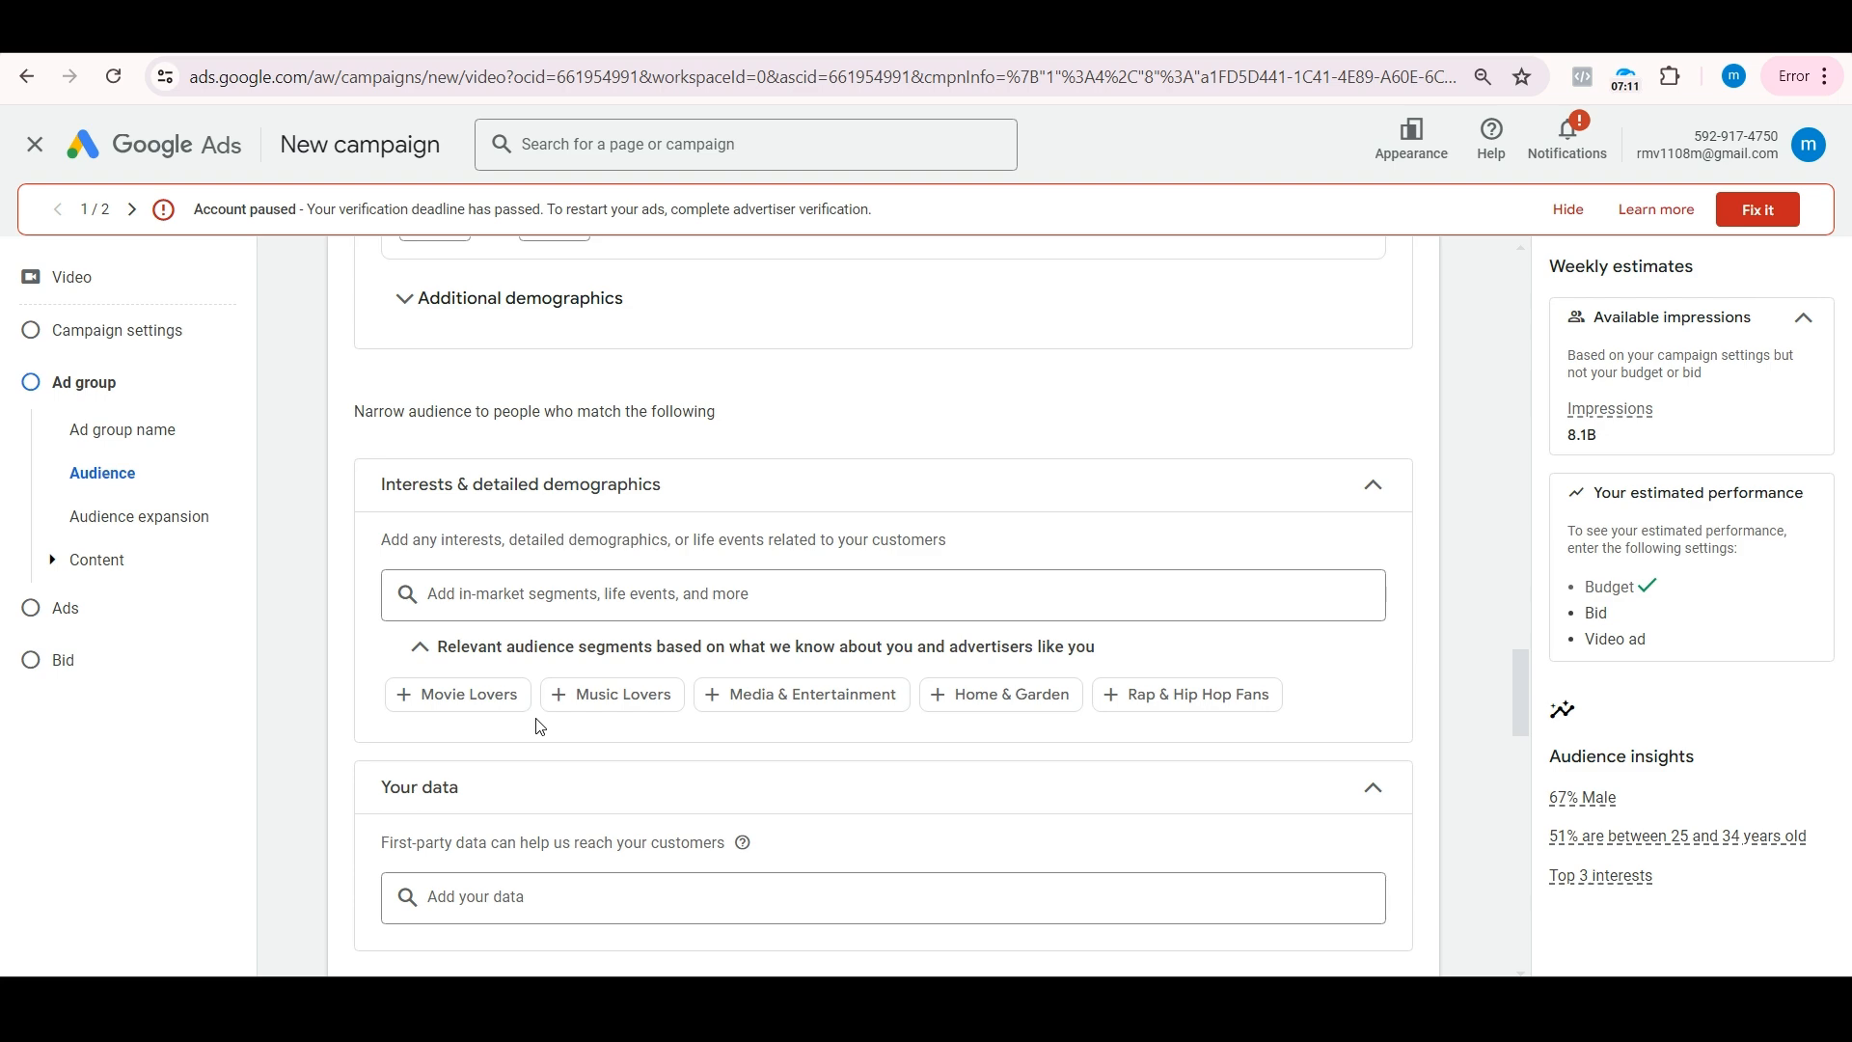
scroll(539, 727, "down", 7)
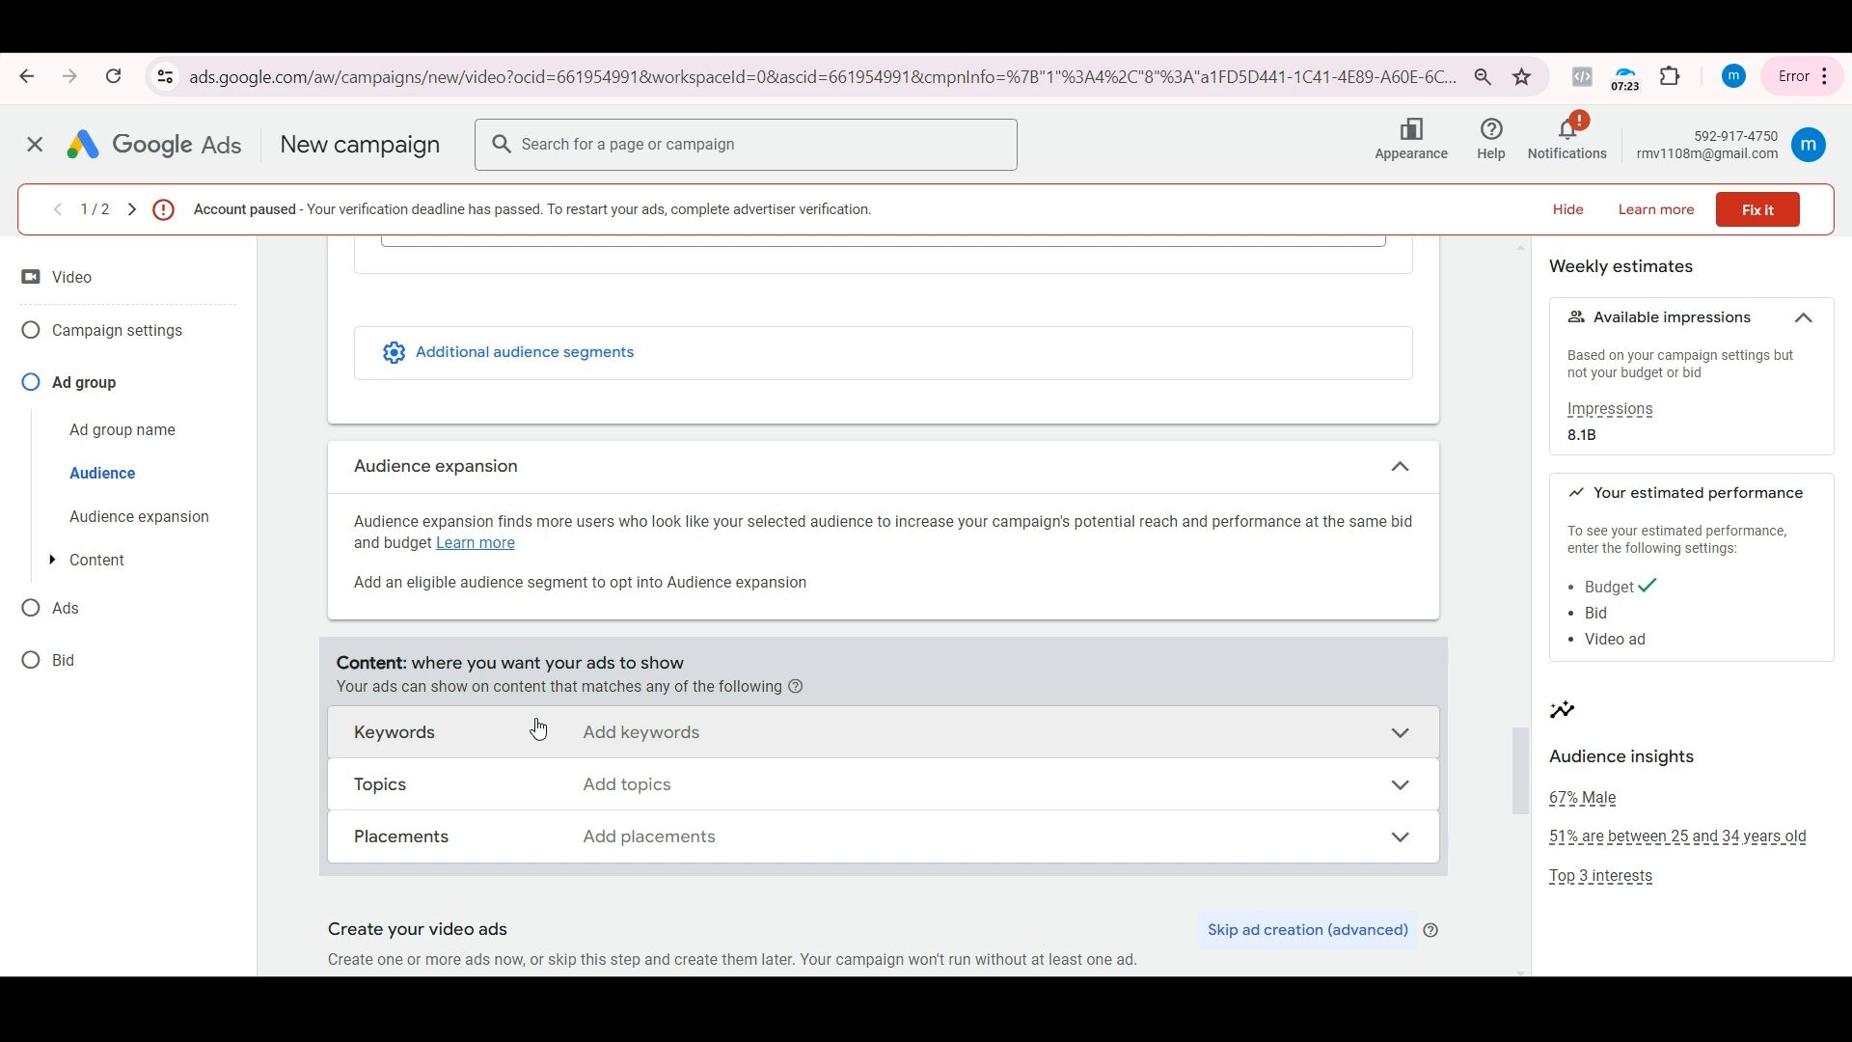
Step: Browse the content topics, add Business & Industrial to the topic targeting and remove it again
left_click(537, 781)
scroll(664, 718, "down", 4)
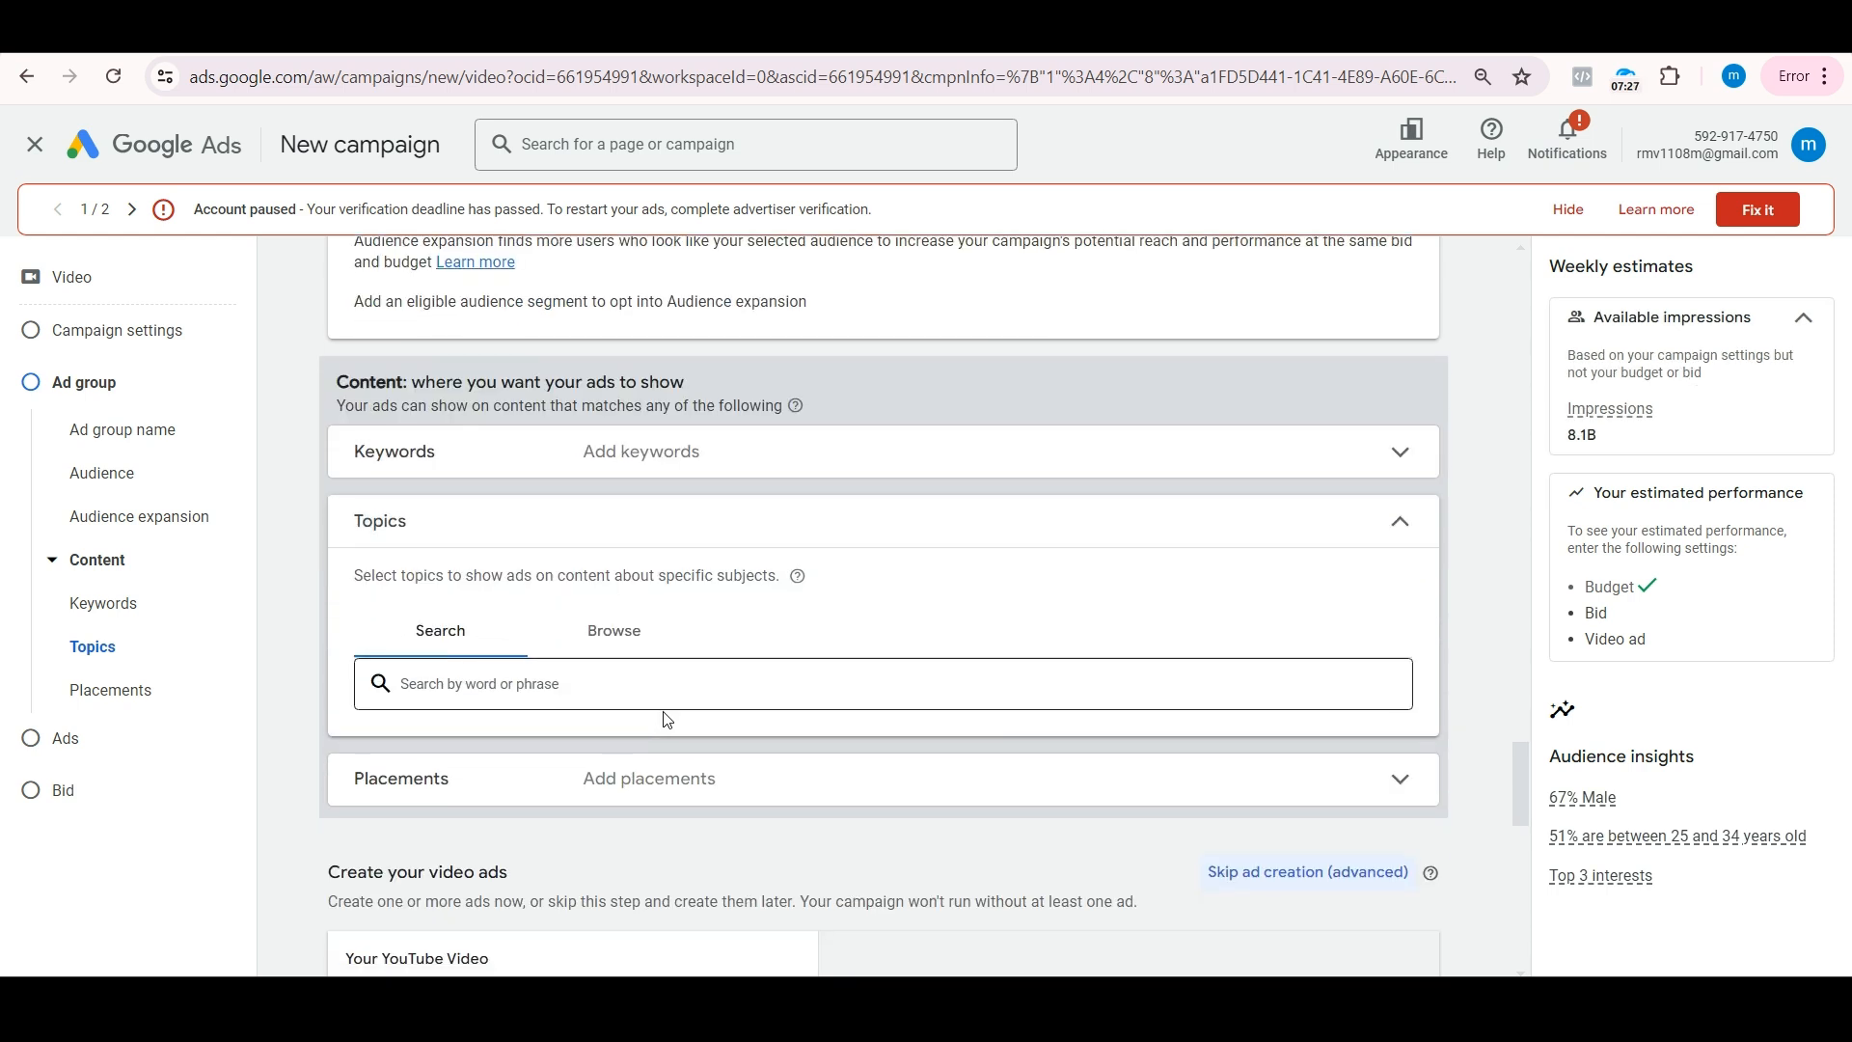
left_click(622, 562)
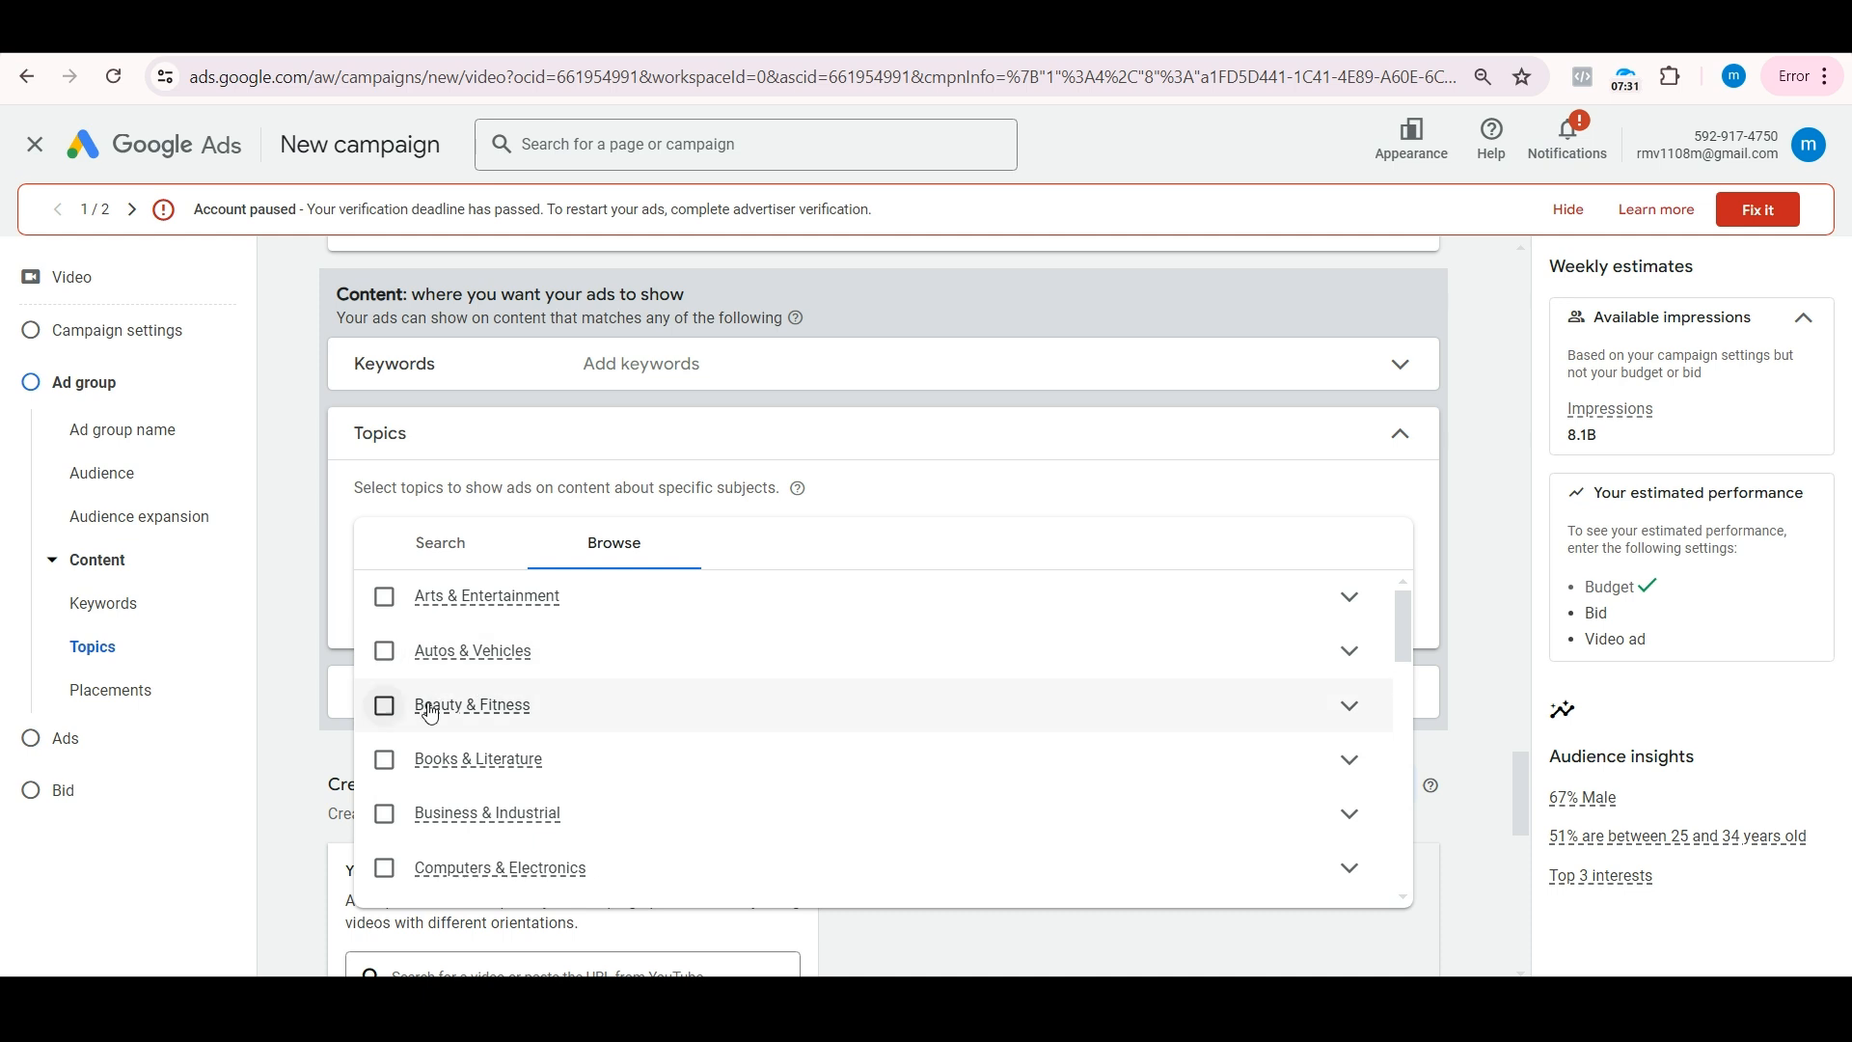
left_click(529, 830)
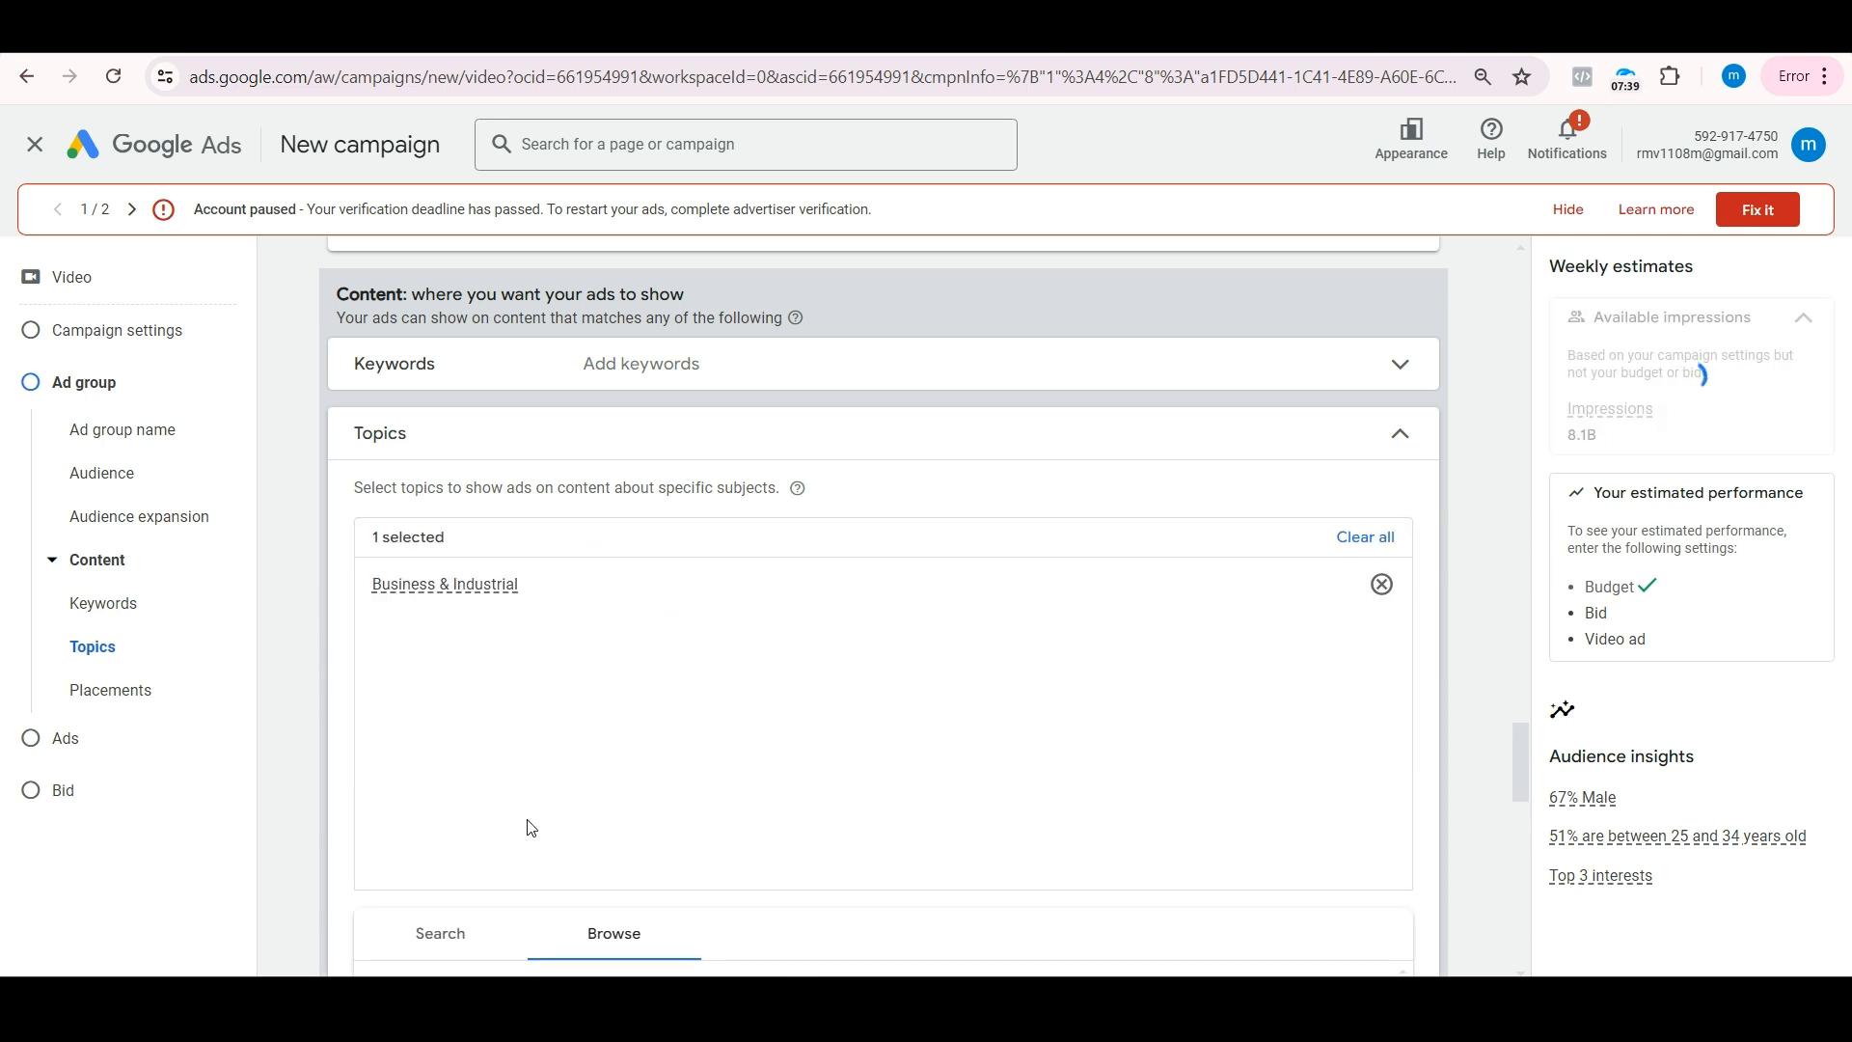
scroll(530, 829, "down", 5)
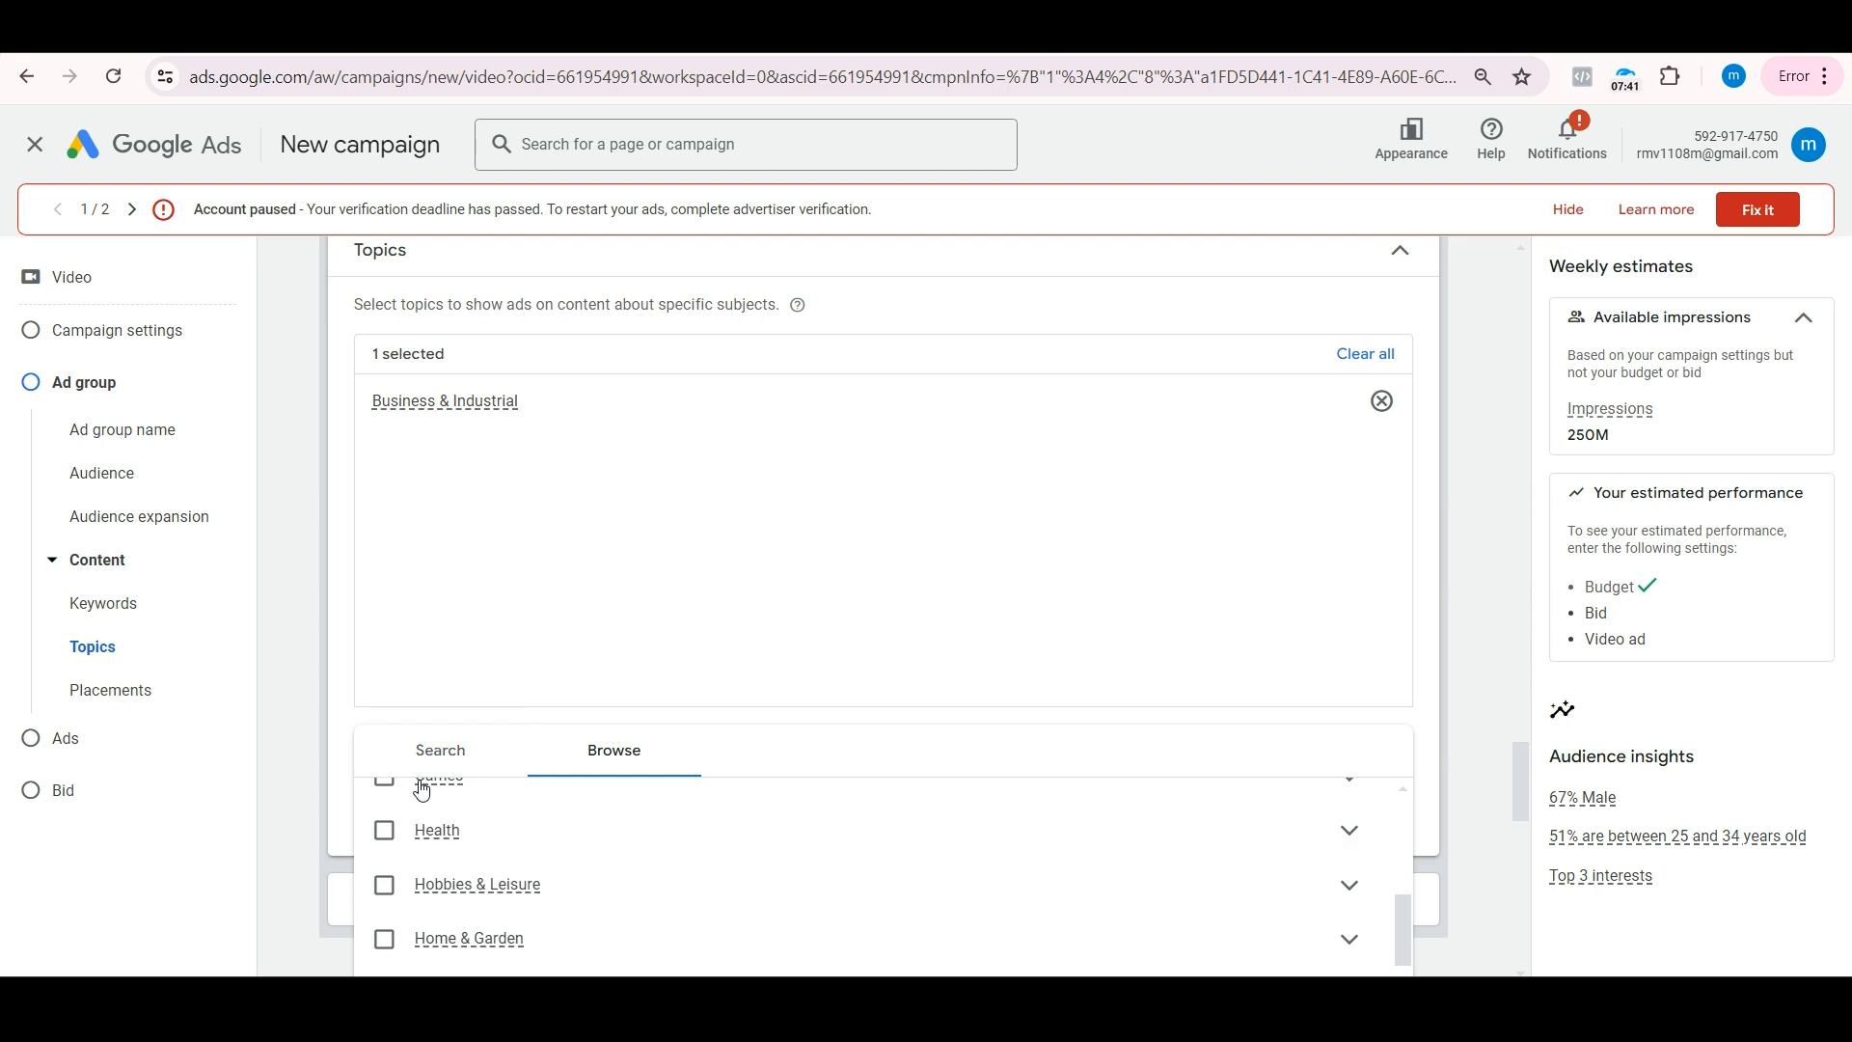
left_click(1382, 403)
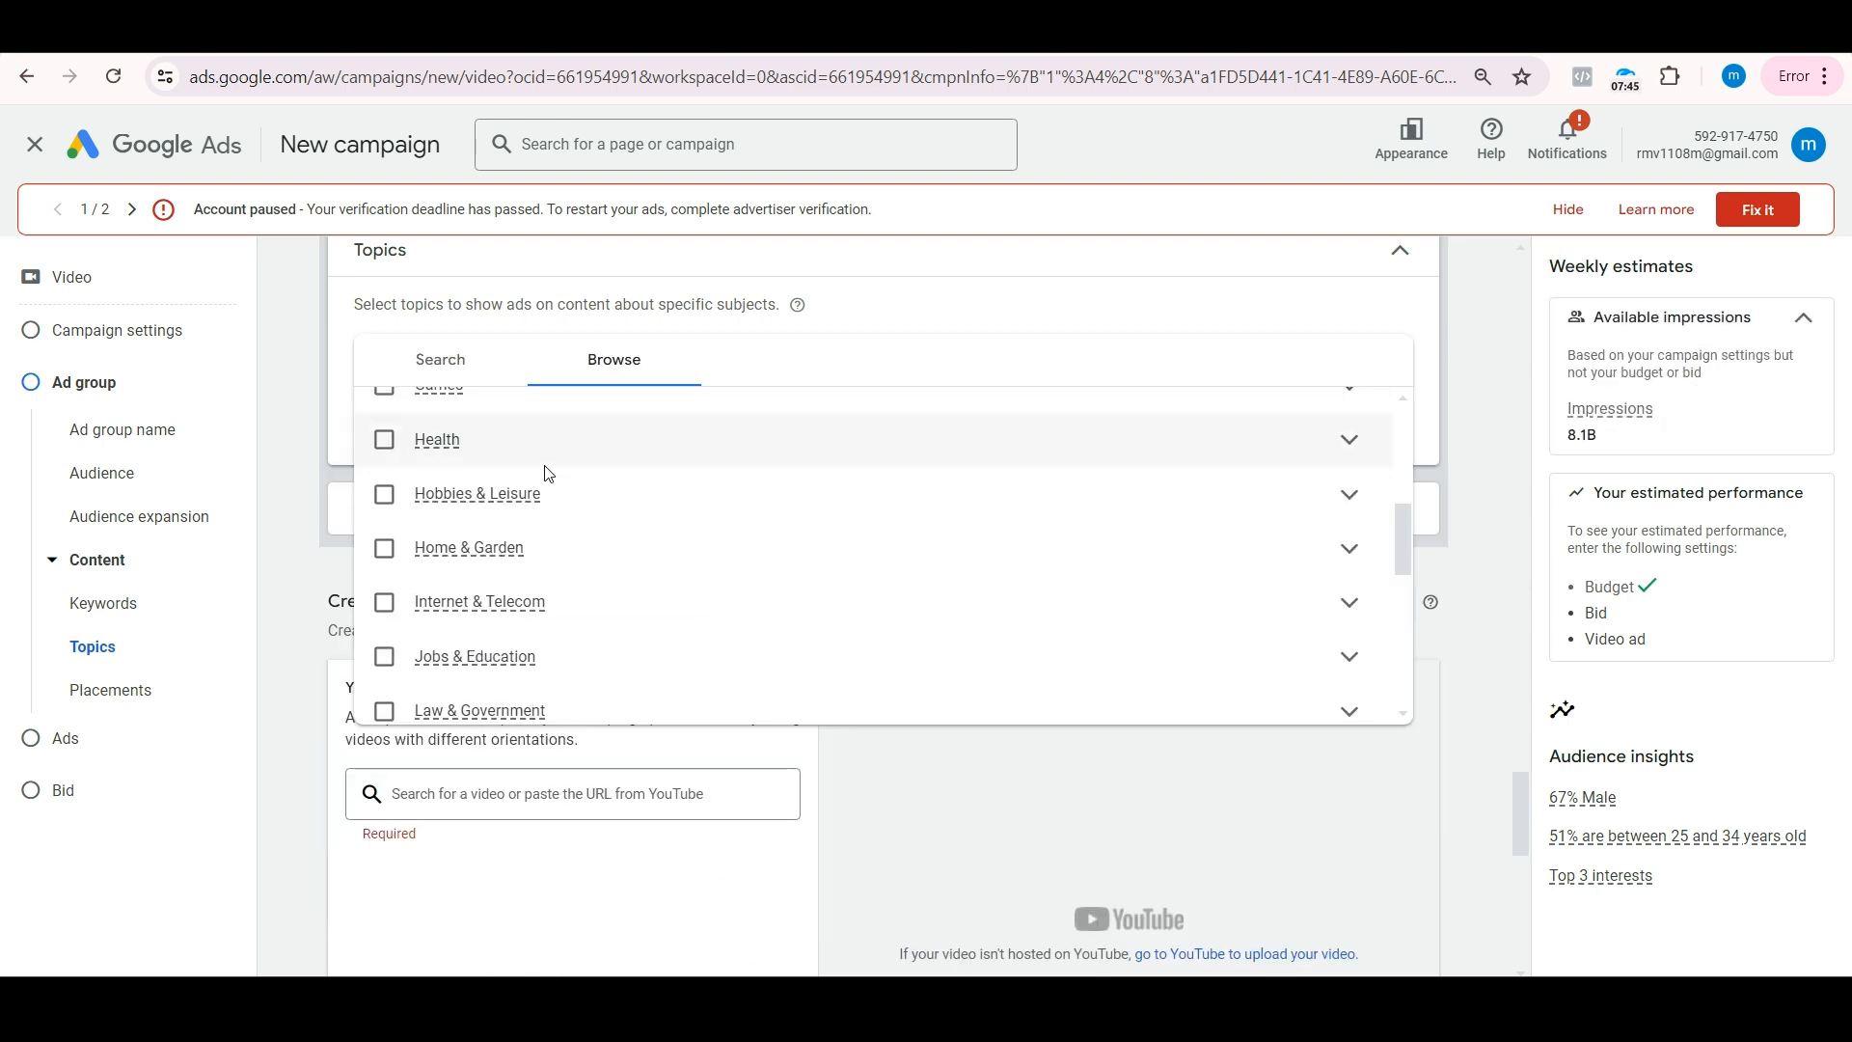
left_click(272, 443)
Step: Review the placement targeting options, including YouTube channels, videos and video lineups, and collapse the Placements and Topics sections
left_click(421, 506)
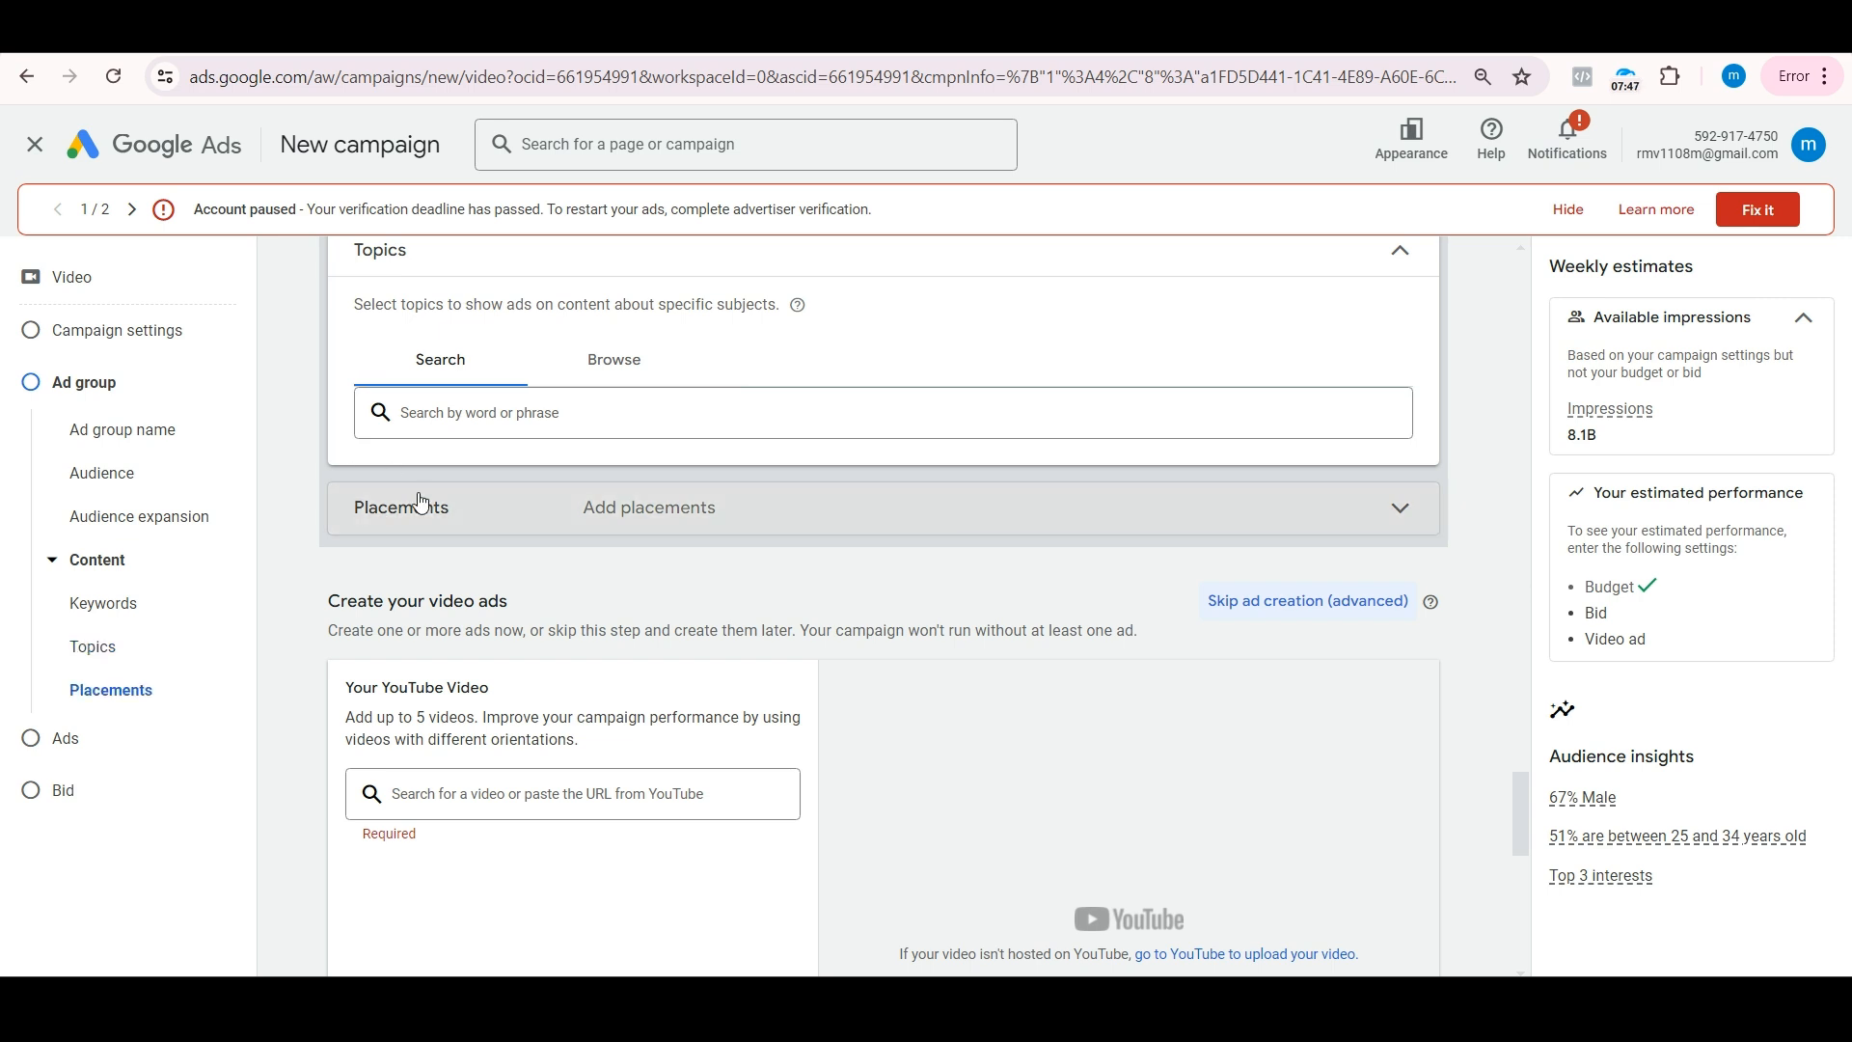
scroll(520, 583, "down", 1)
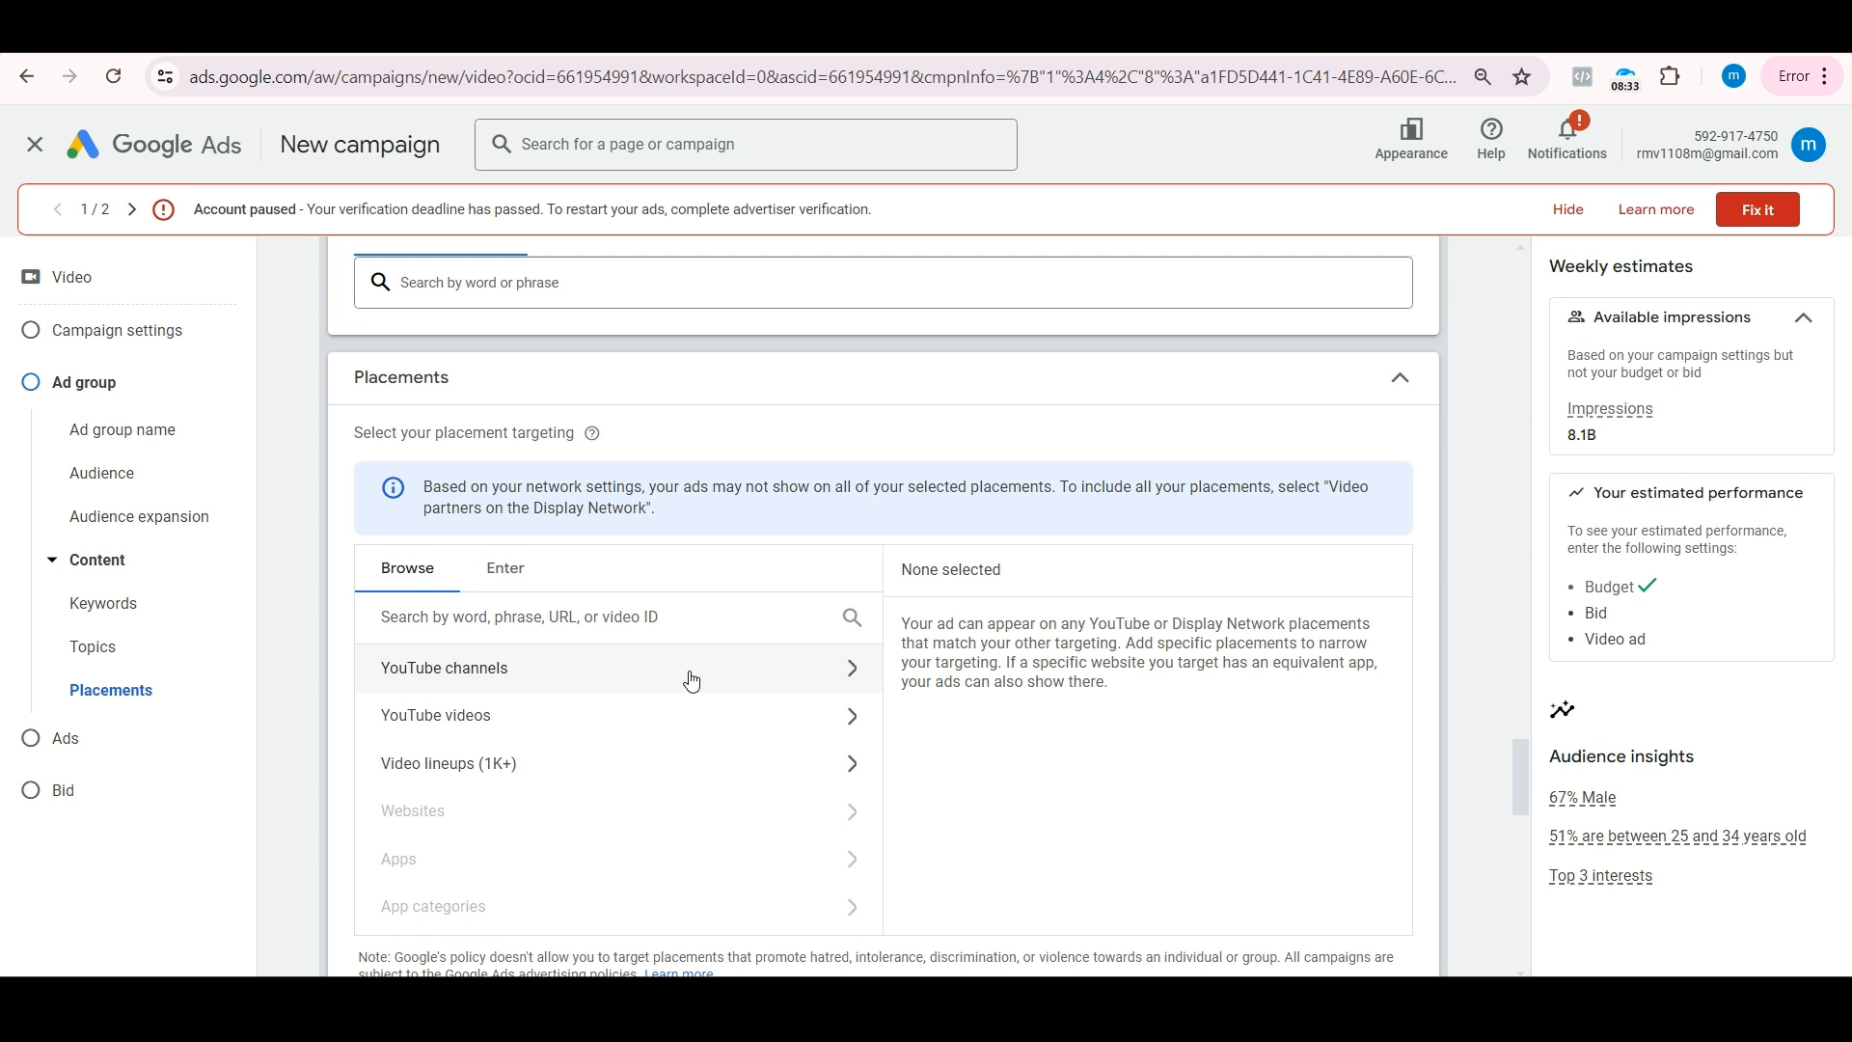
left_click(1399, 382)
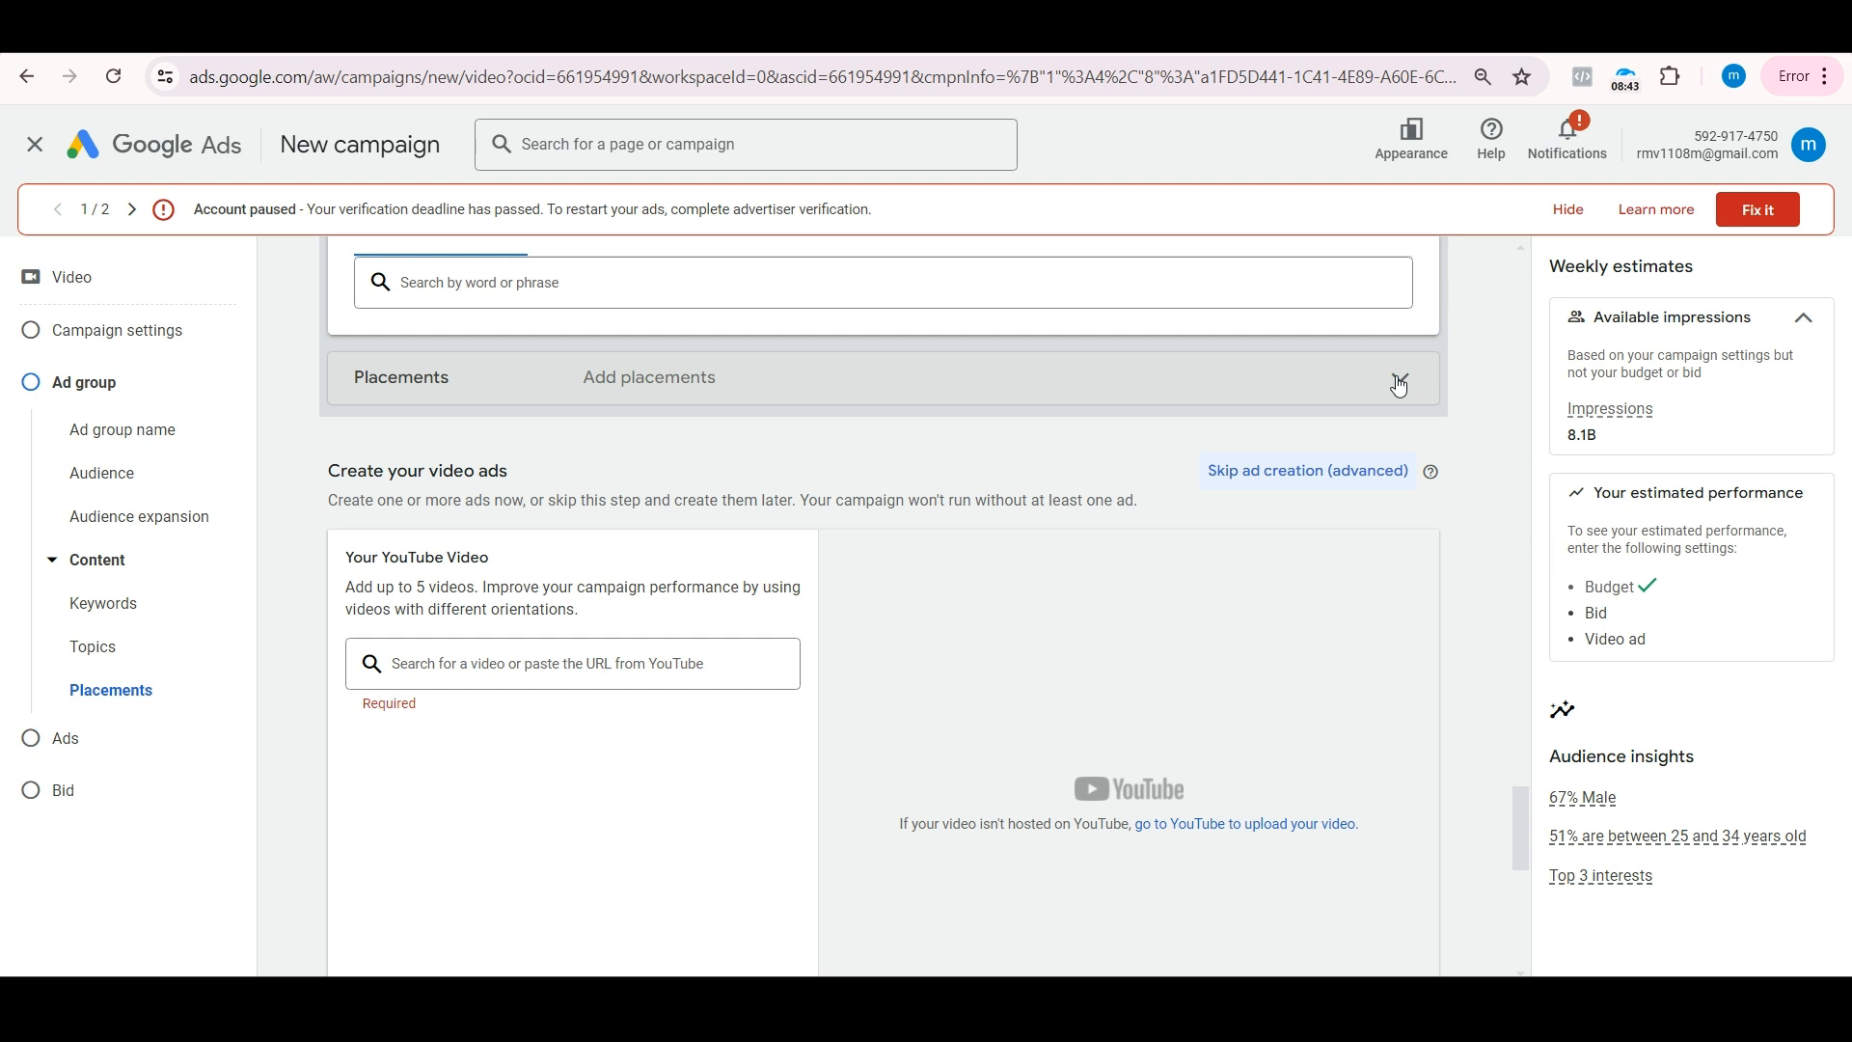
scroll(1399, 385, "up", 2)
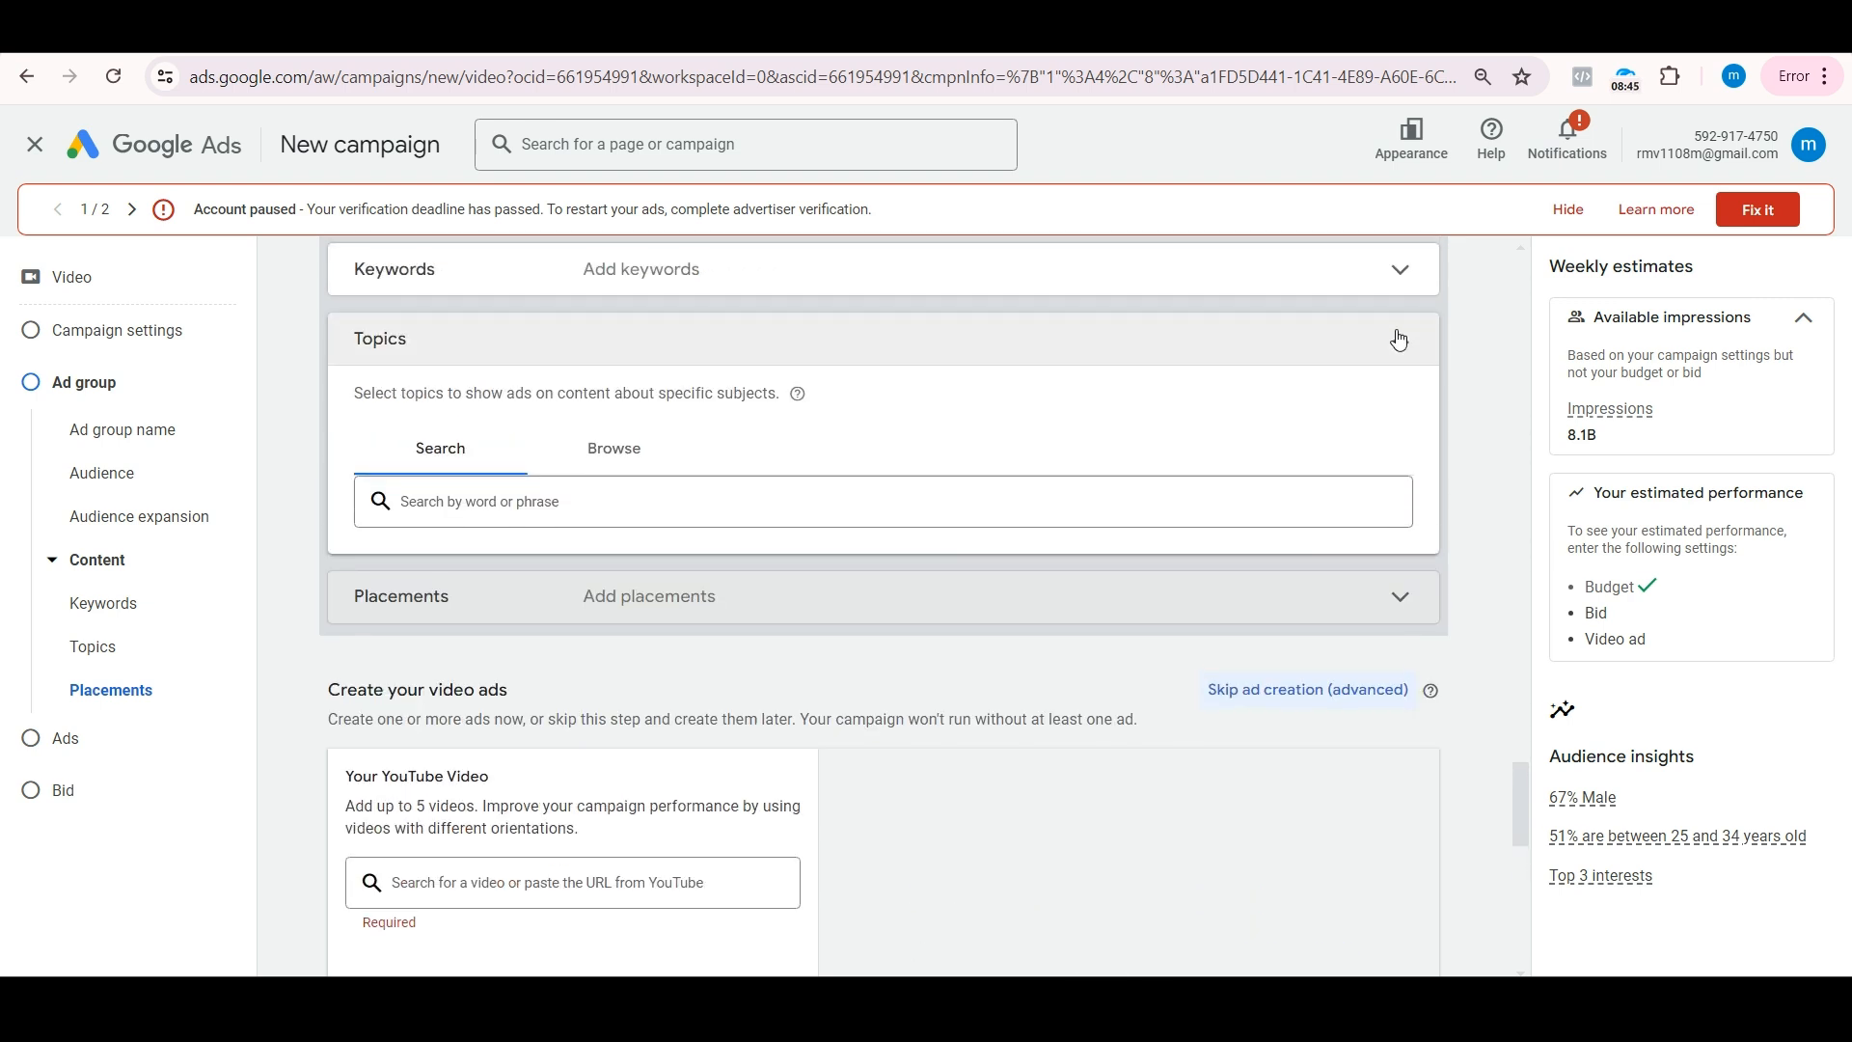
left_click(1398, 338)
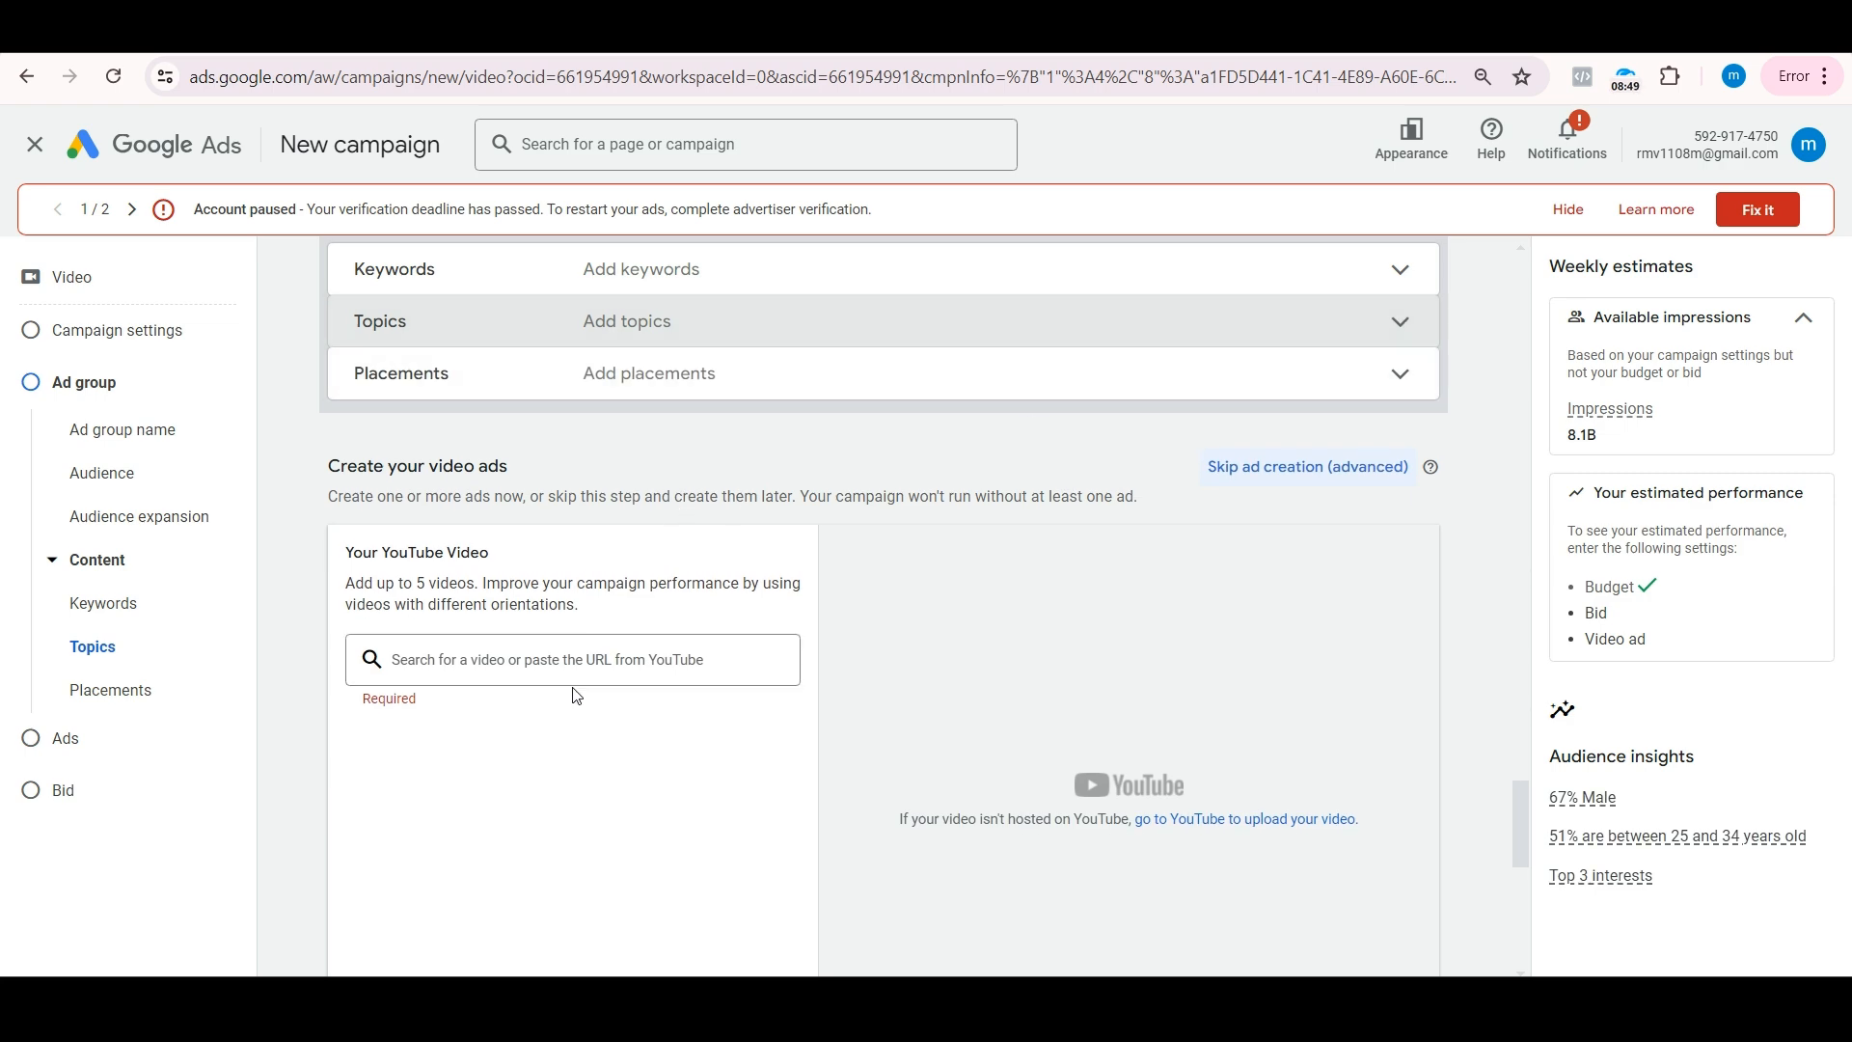
Step: Switch to the YouTube channel's videos, open "Top 2 Useful AI Tools in 2024" and copy its share link
left_click(579, 27)
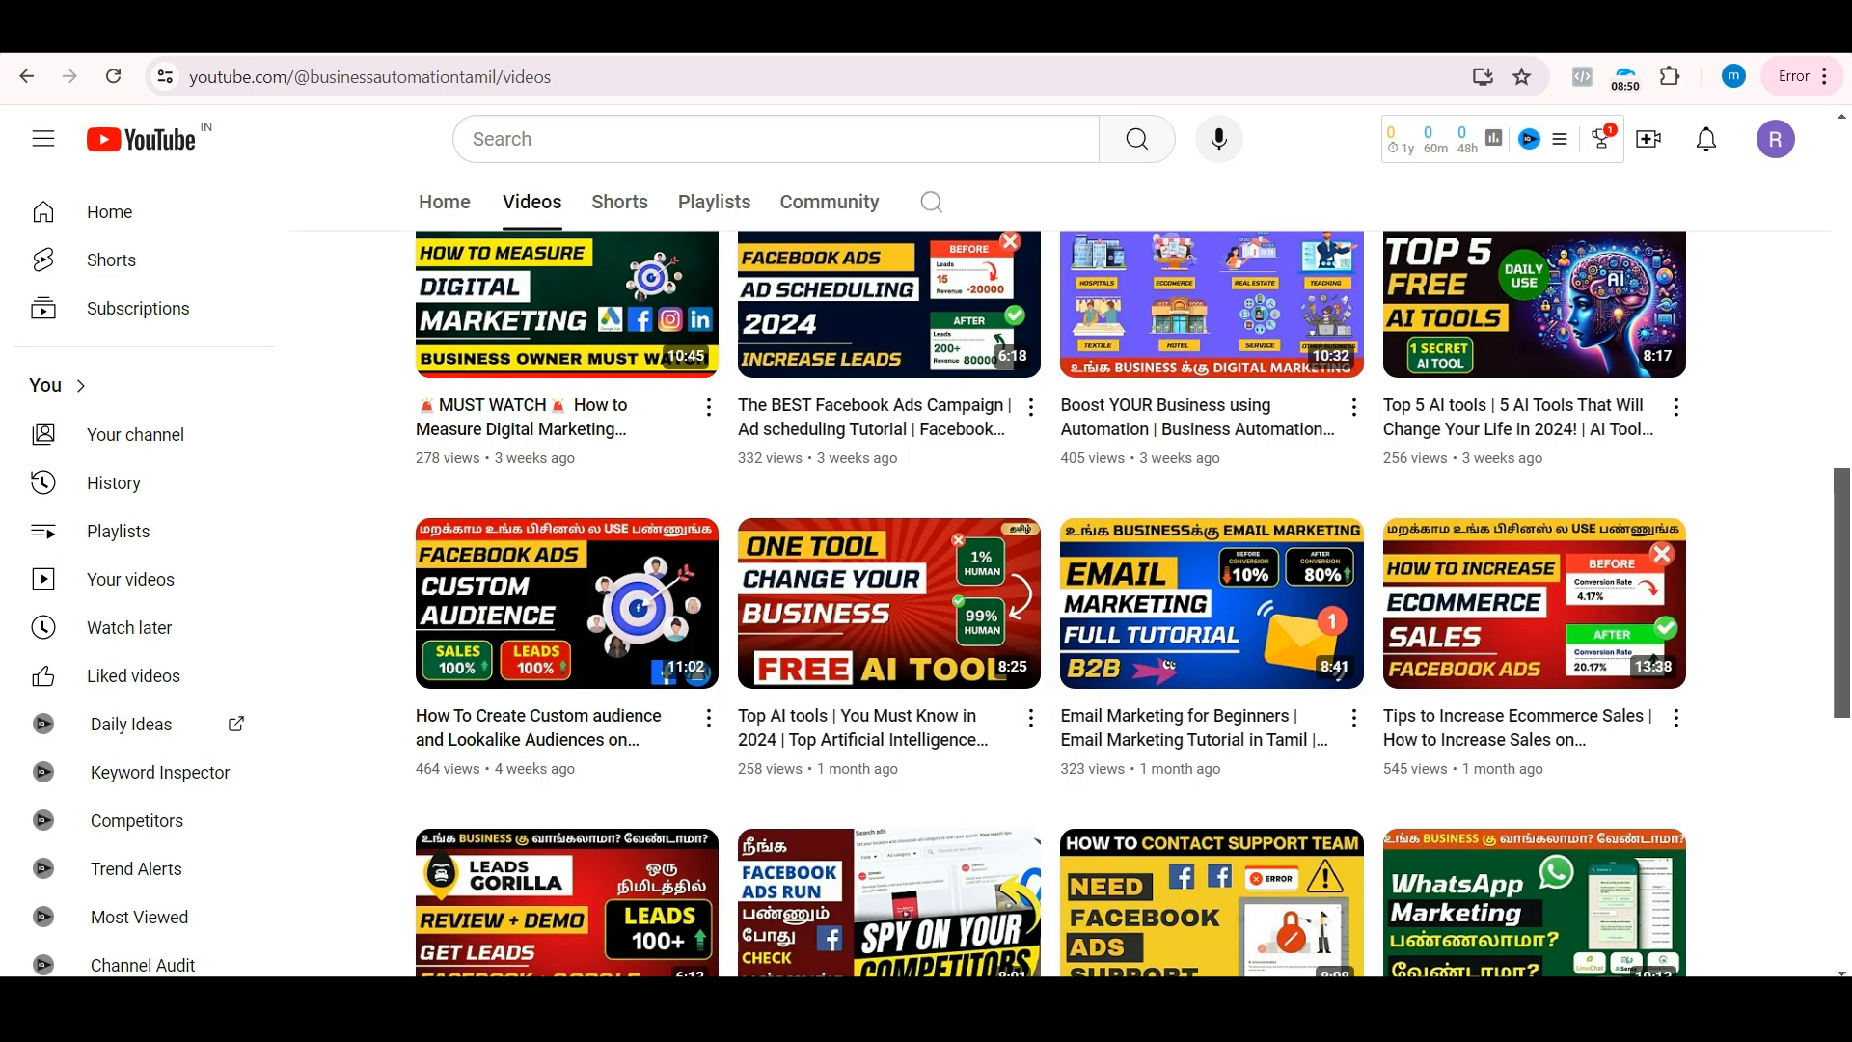
scroll(643, 363, "up", 3)
left_click(644, 362)
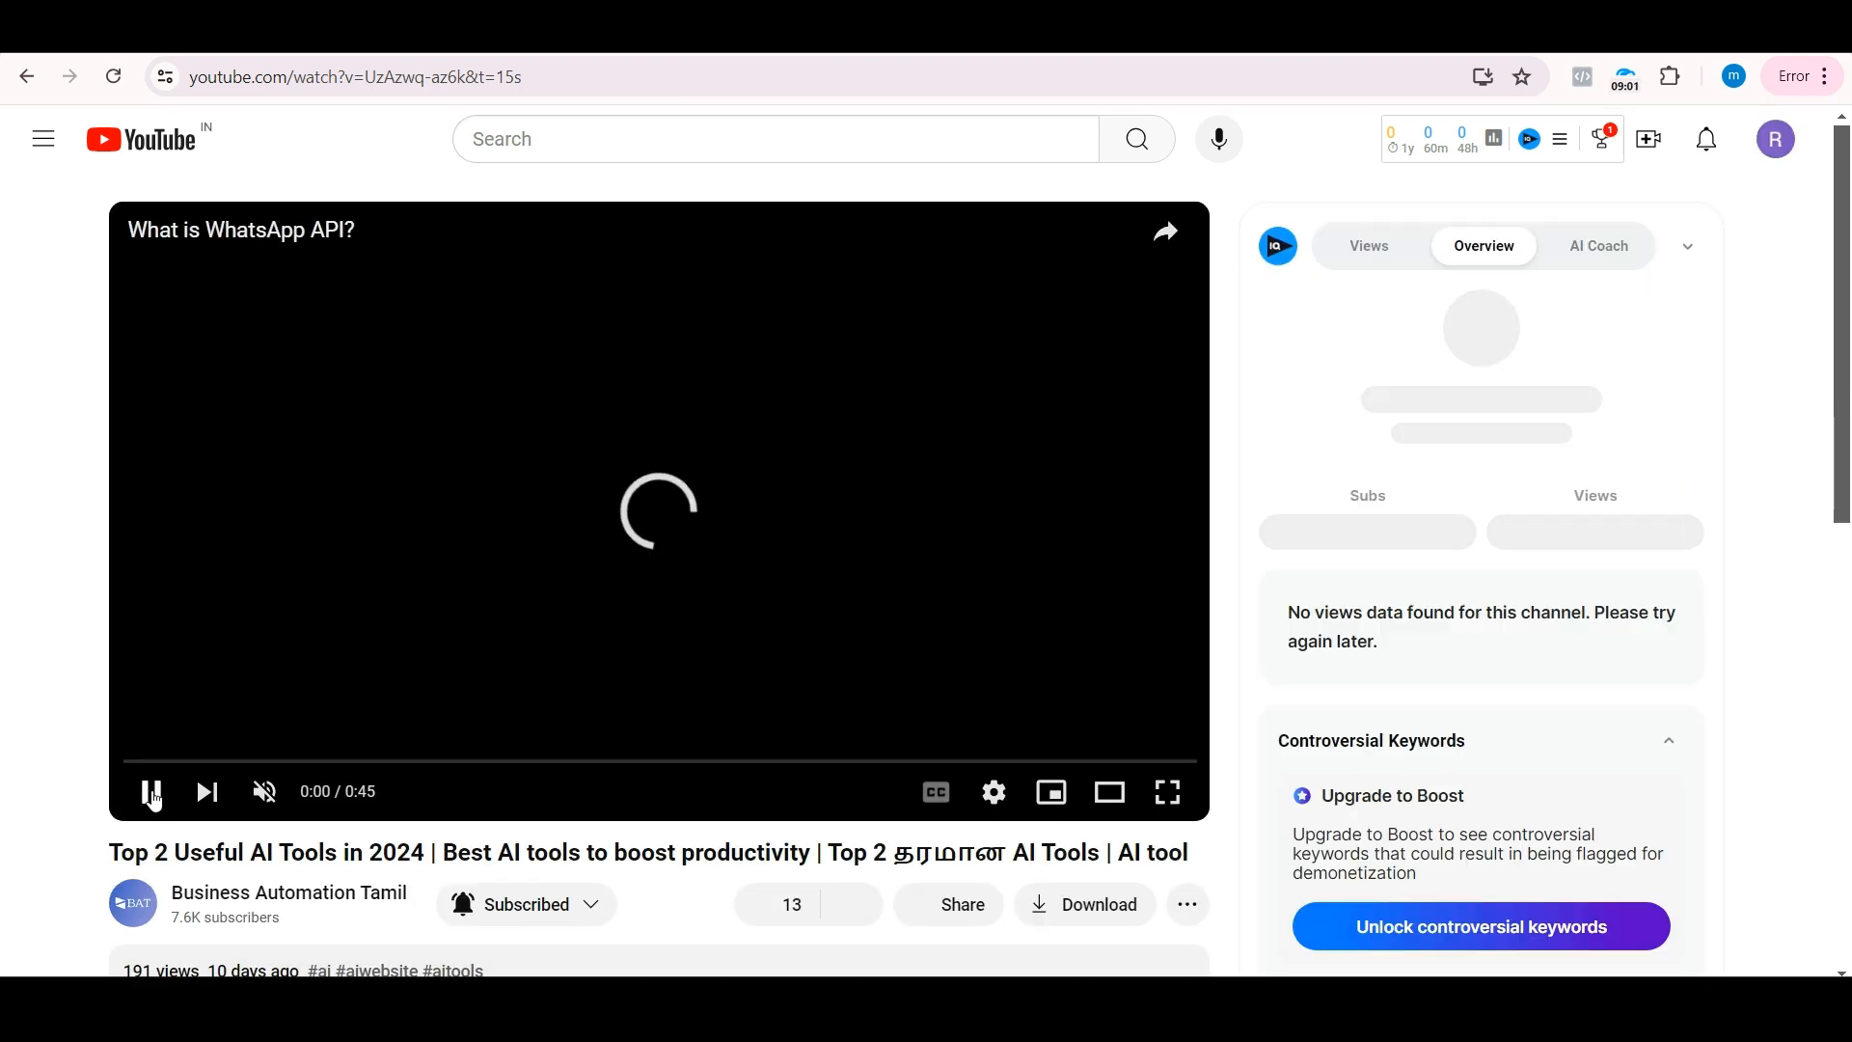
left_click(151, 794)
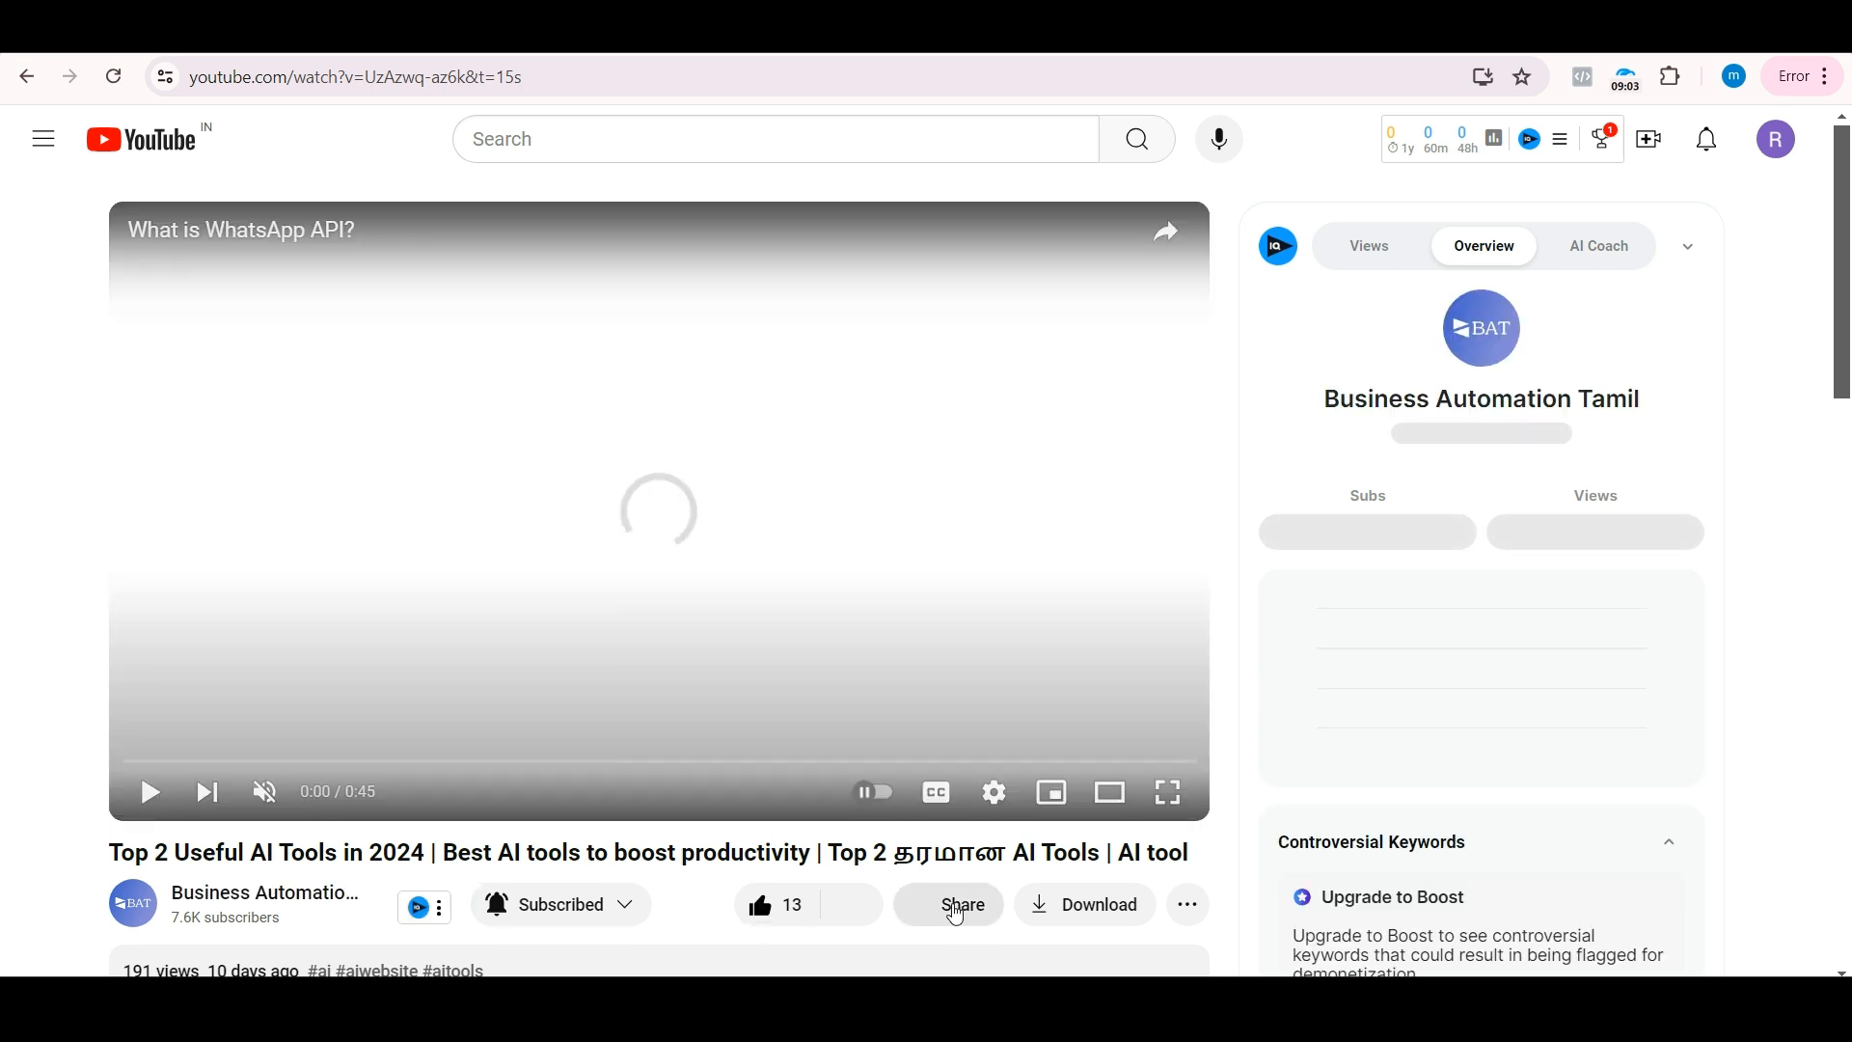
left_click(960, 908)
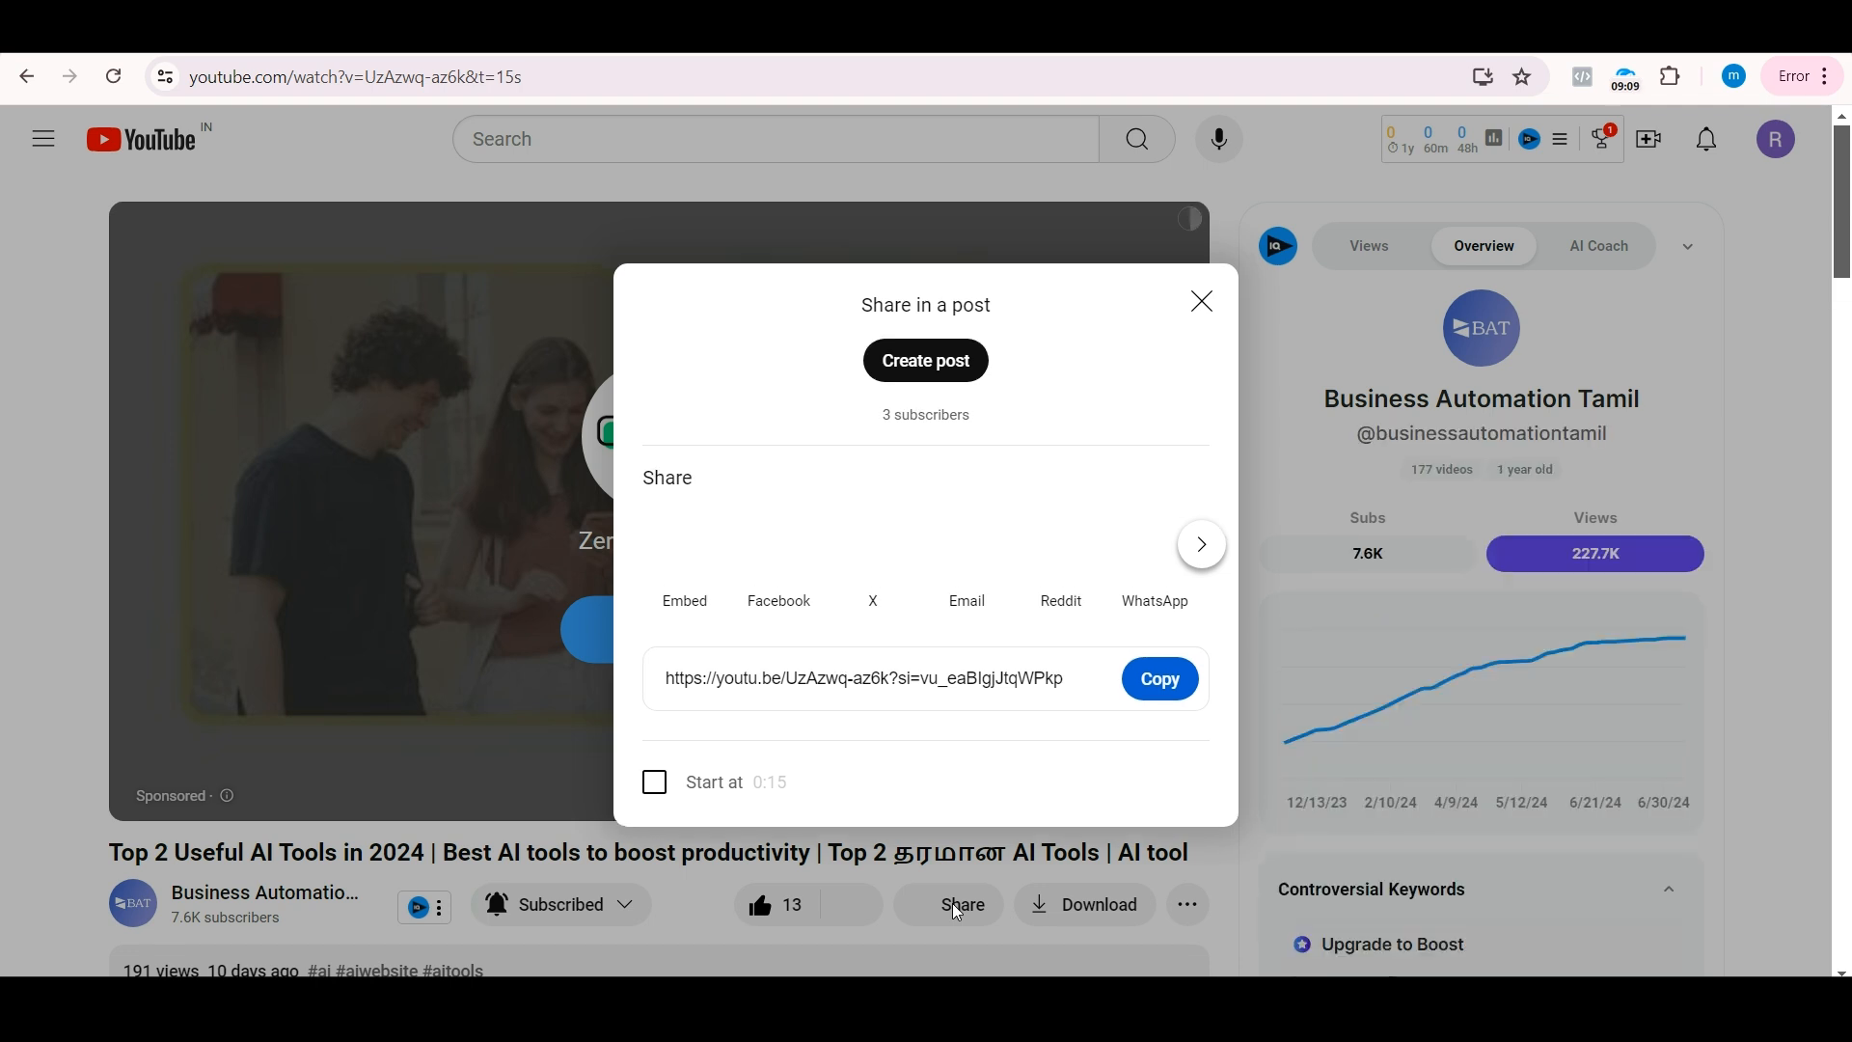
left_click(1159, 679)
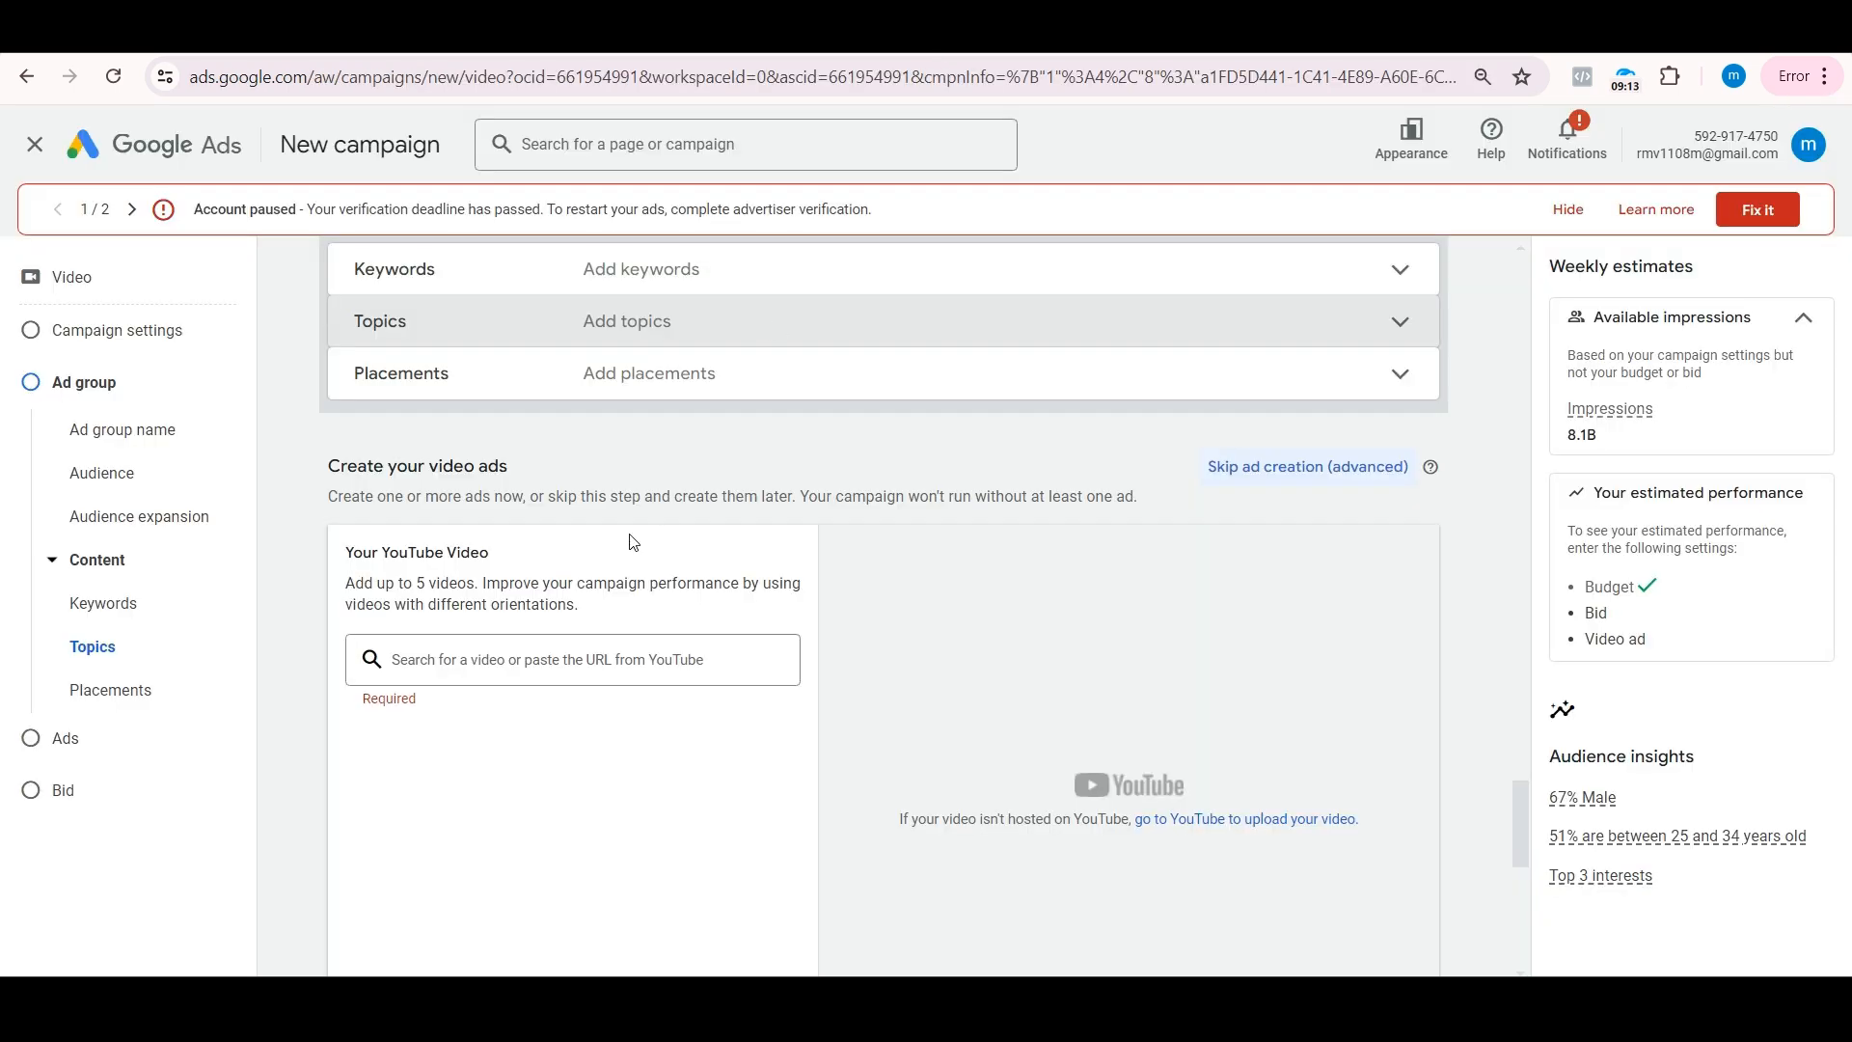
Step: Return to the Google Ads campaign and add the YouTube video from the copied link as the video ad
left_click(492, 664)
key("ctrl+v")
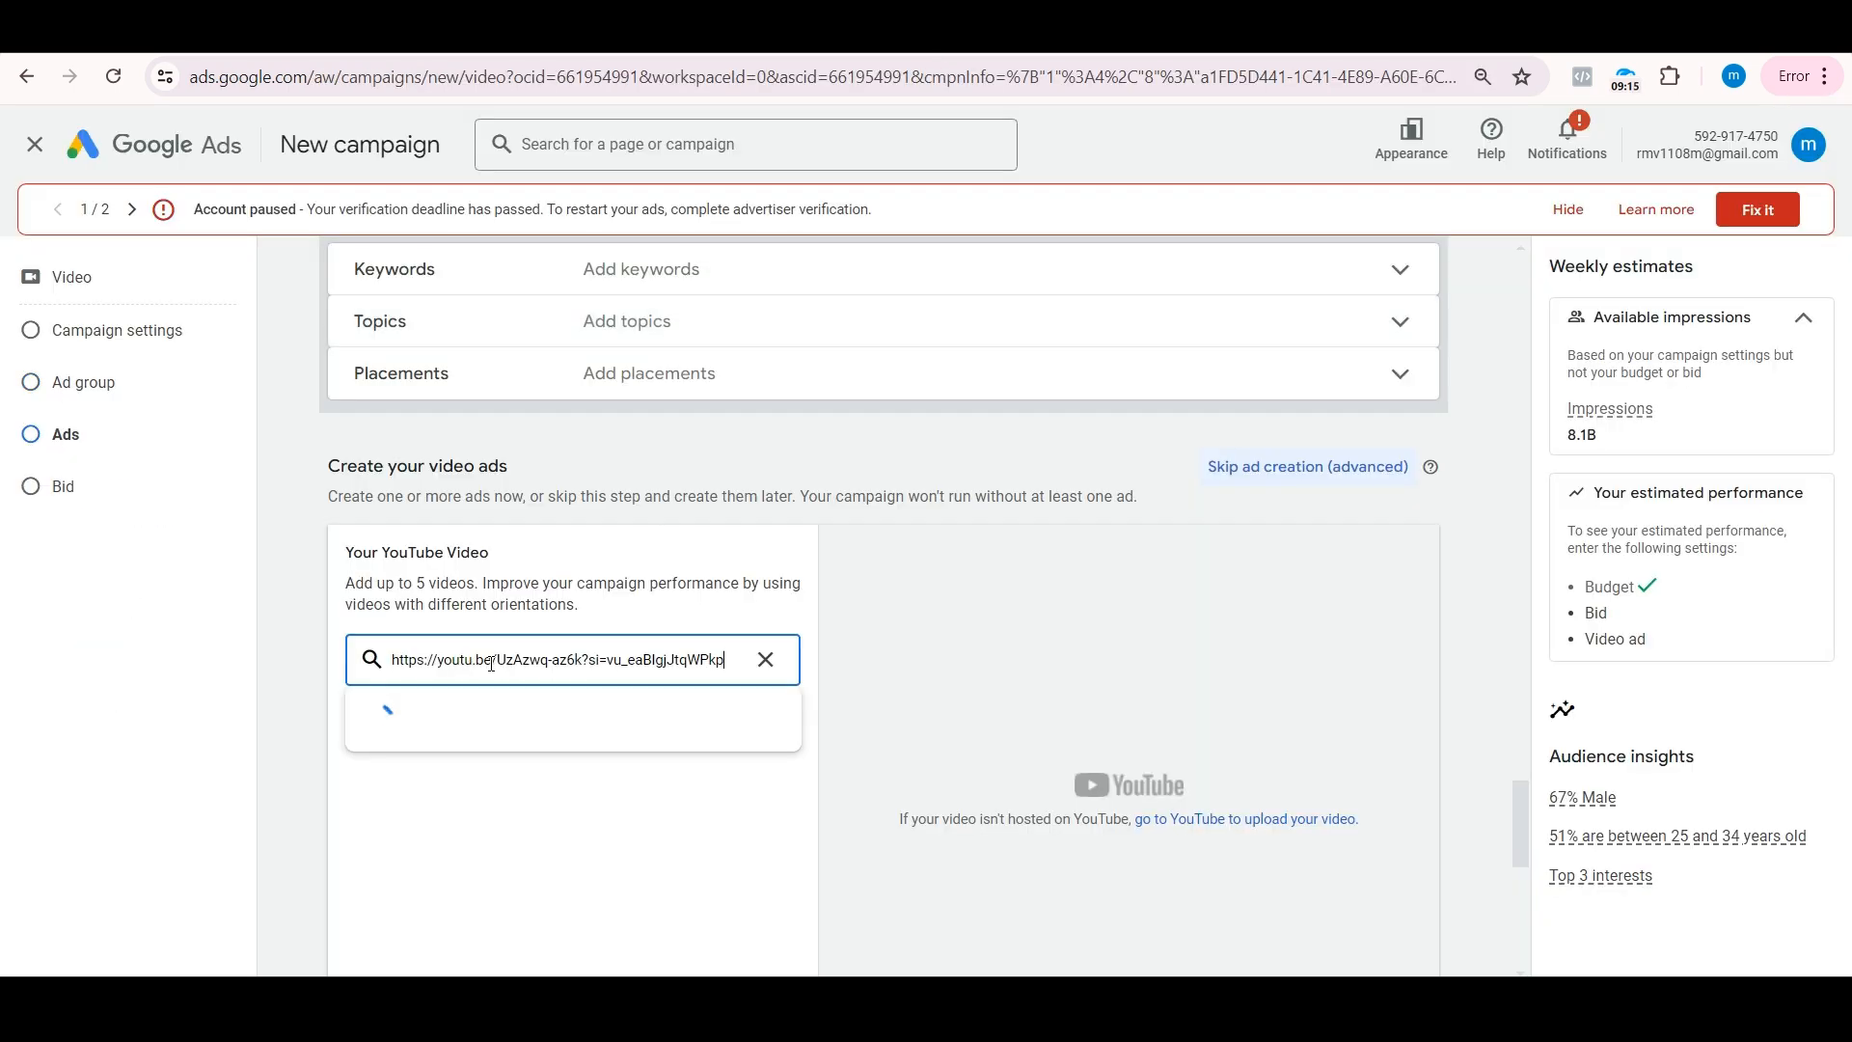
left_click(486, 724)
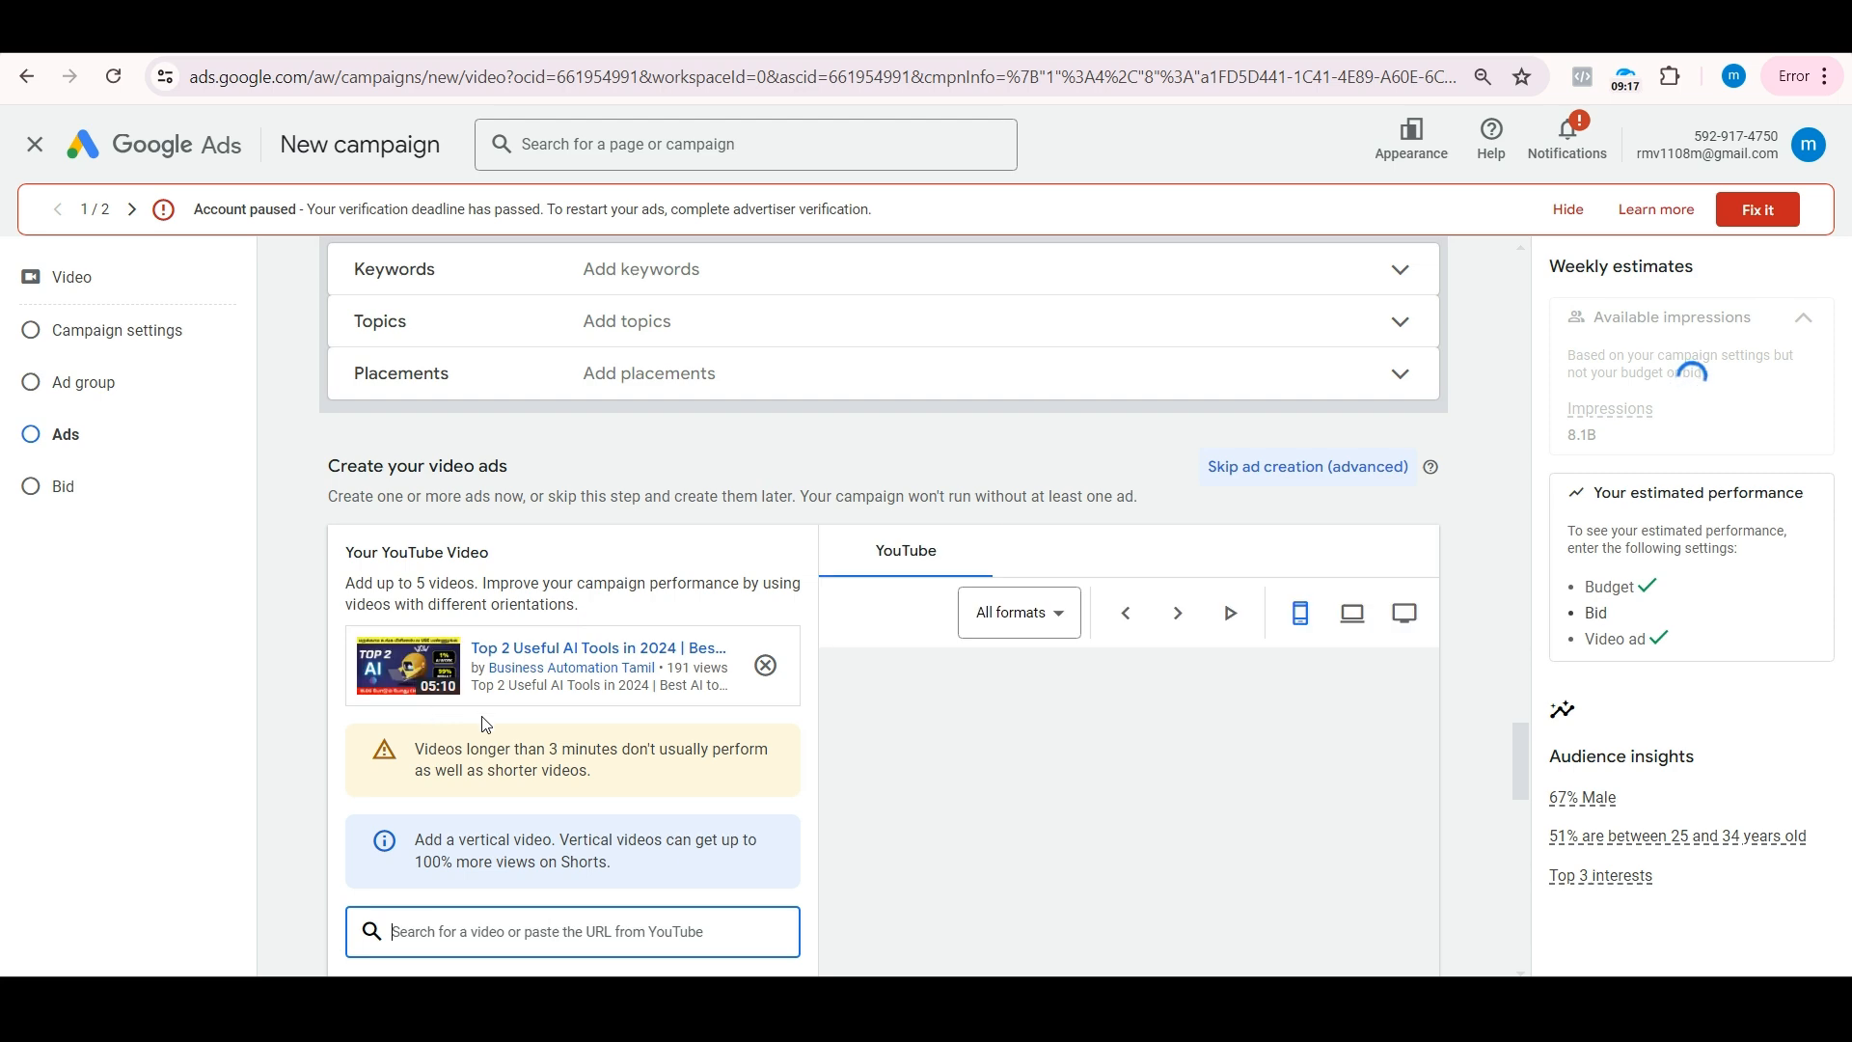
scroll(540, 579, "down", 2)
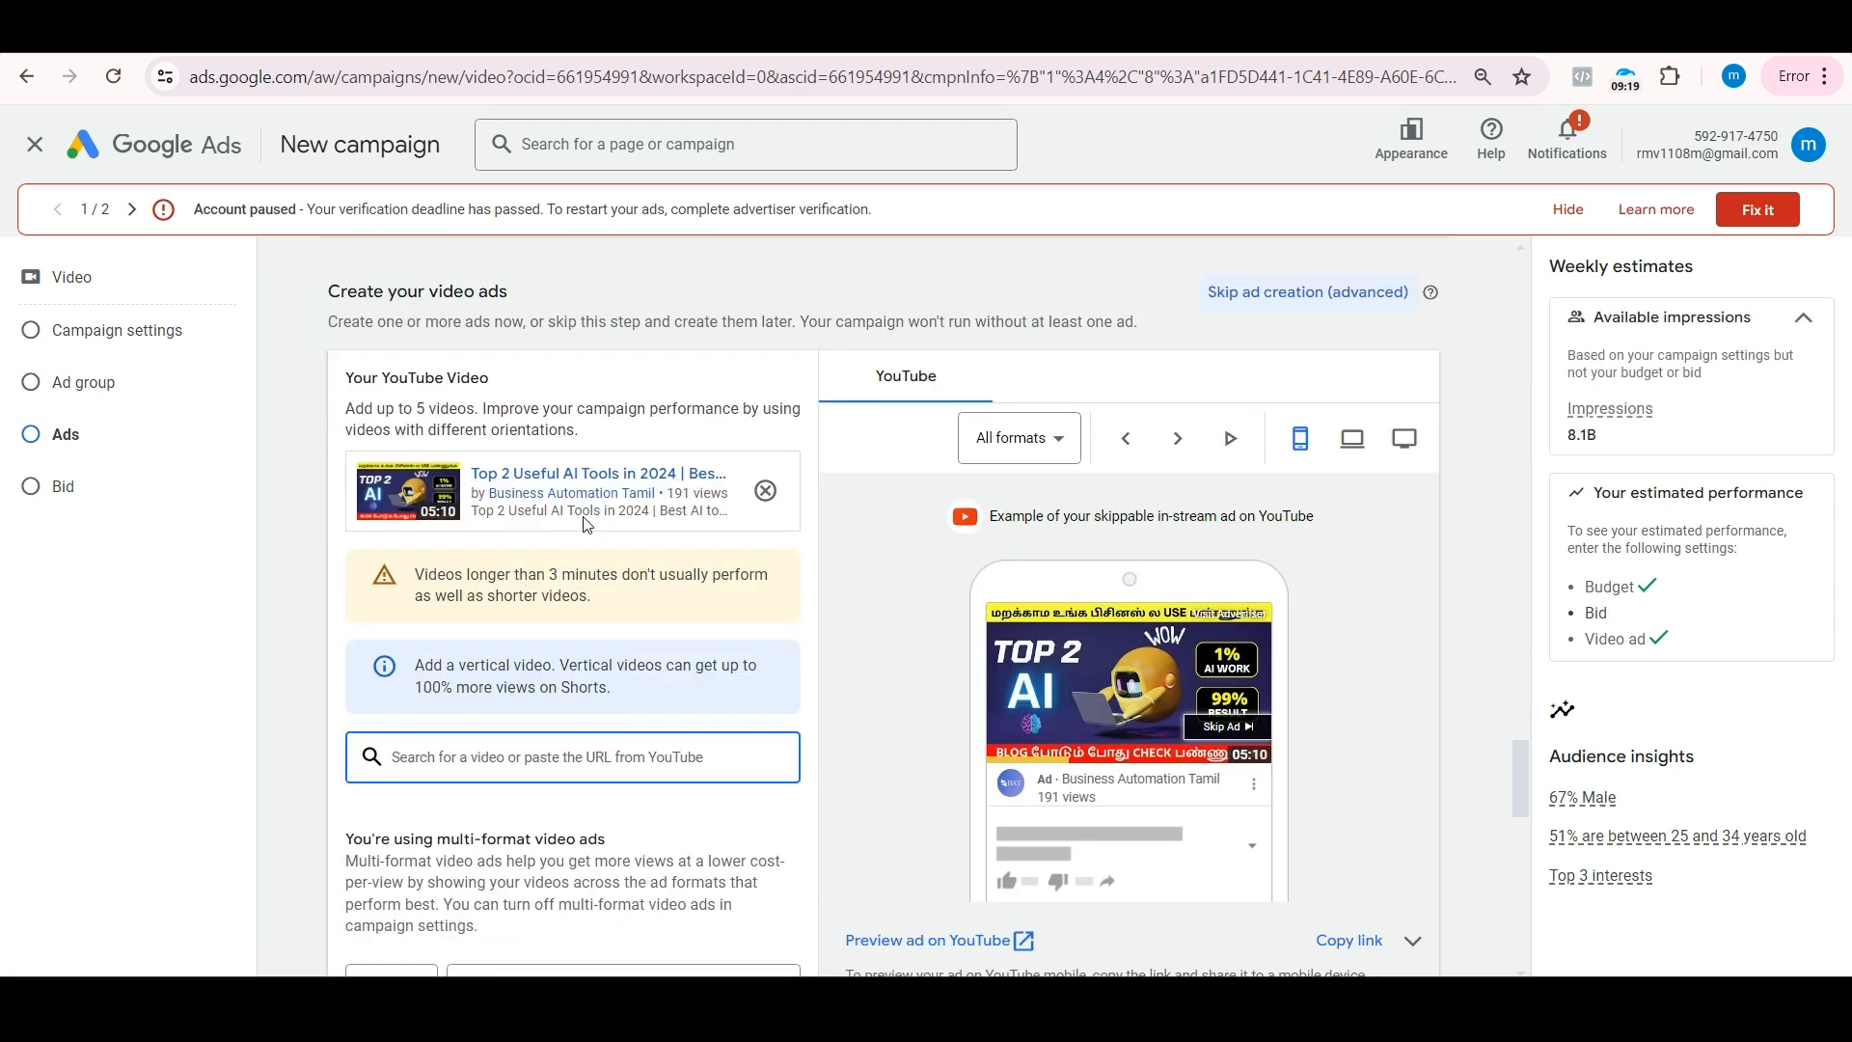
Step: Enter the copied YouTube video link as the video ad's final URL
scroll(584, 517, "down", 3)
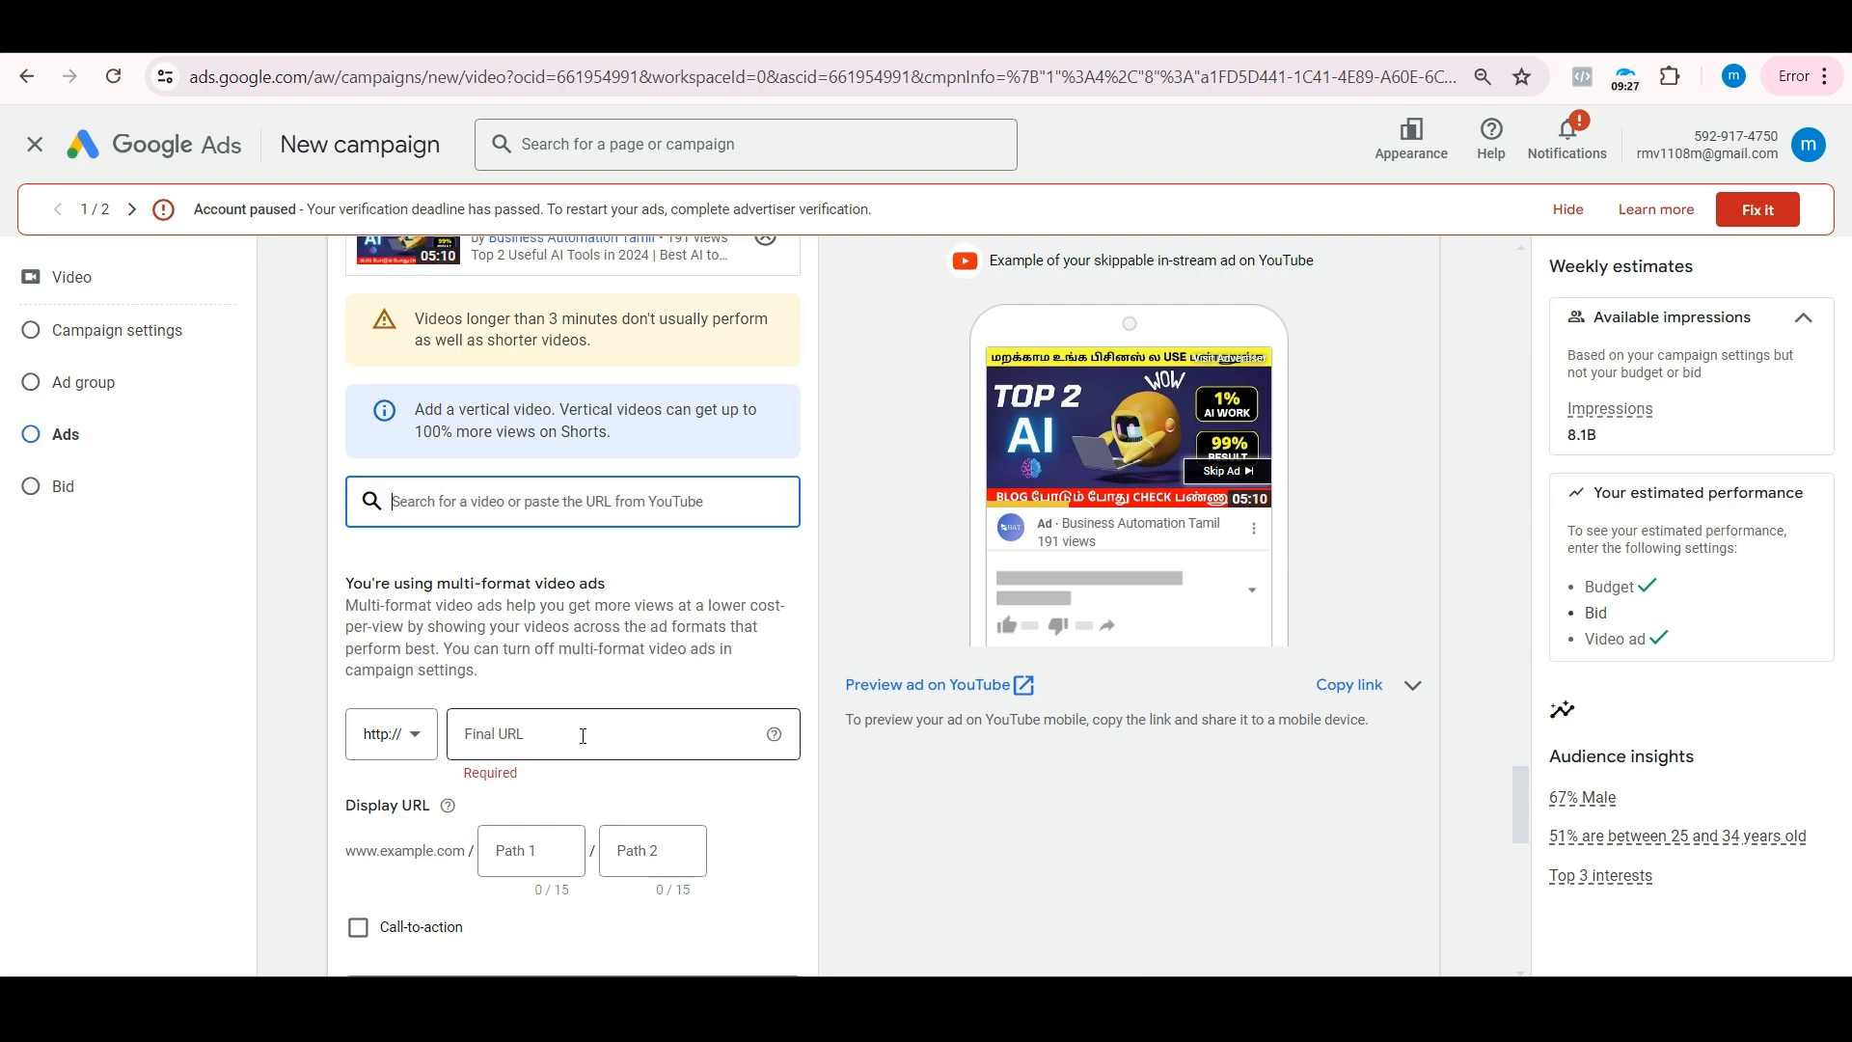
left_click(583, 736)
key("ctrl+v")
Step: Enable the call-to-action for the video ad and set it to Sign up
scroll(579, 733, "down", 2)
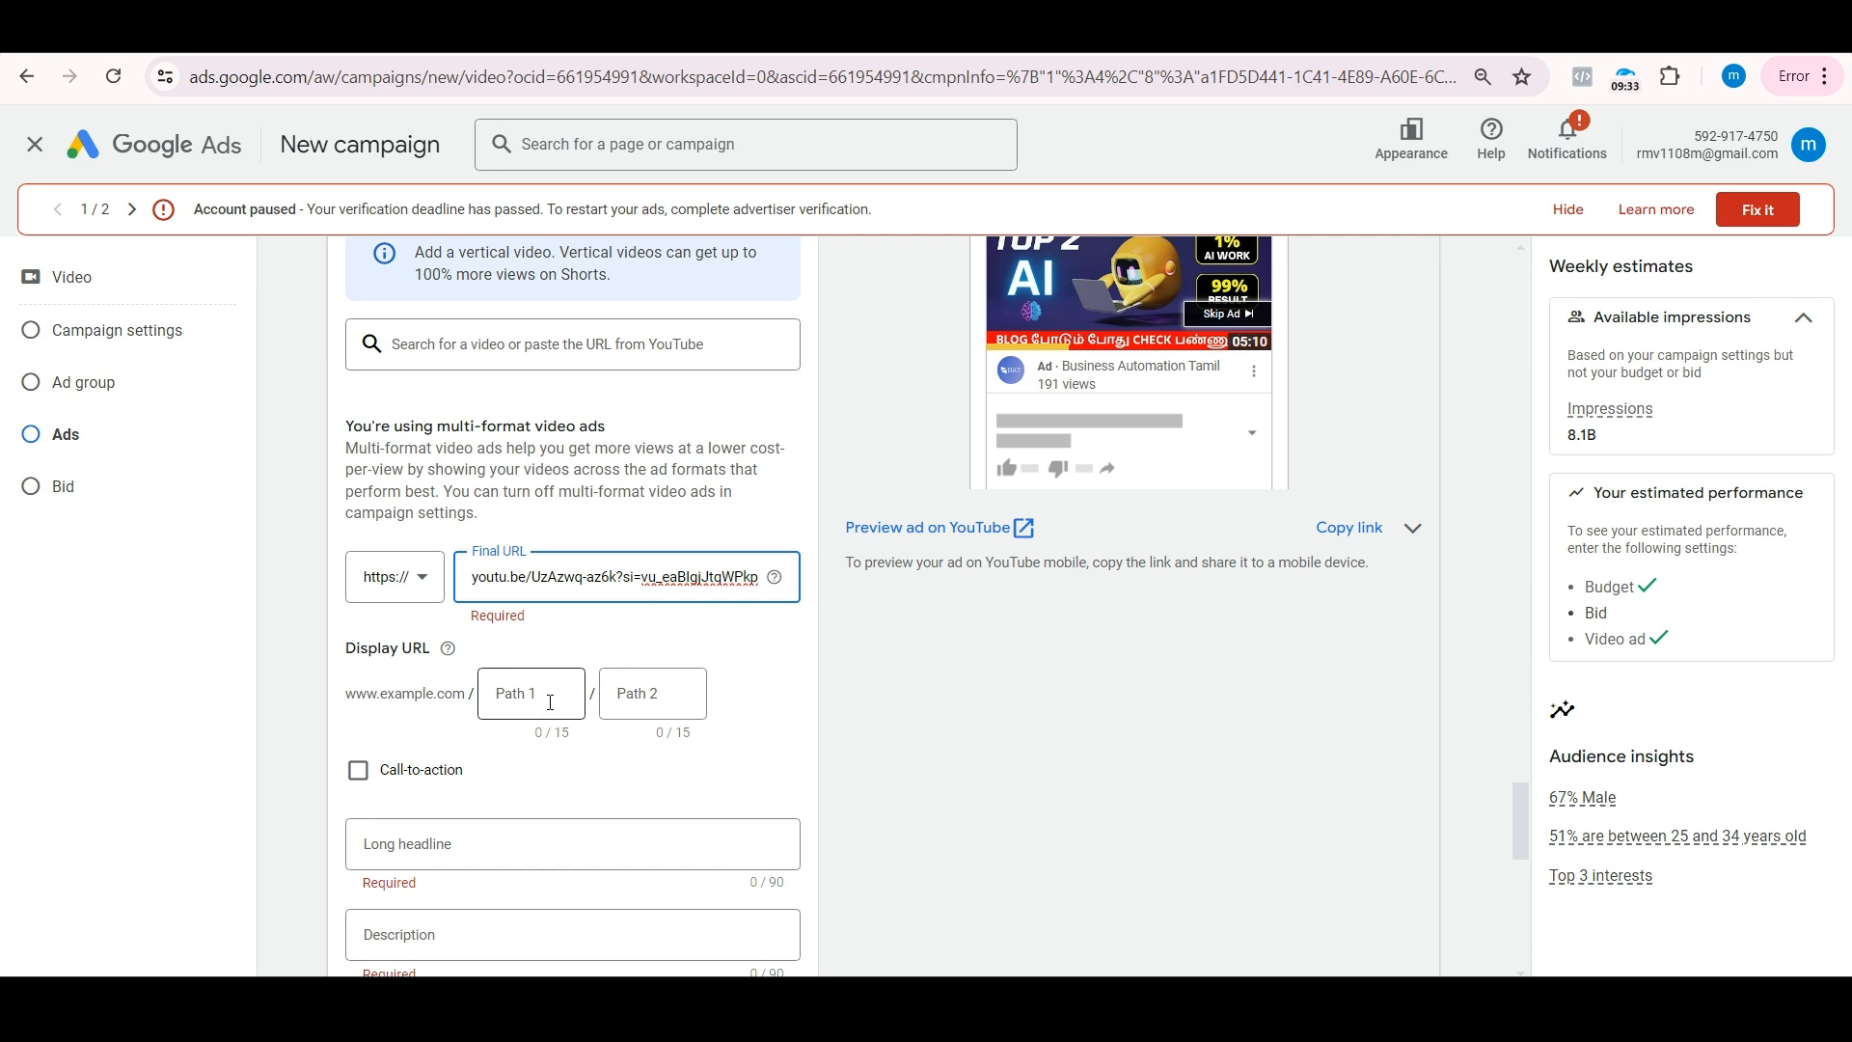
left_click(360, 770)
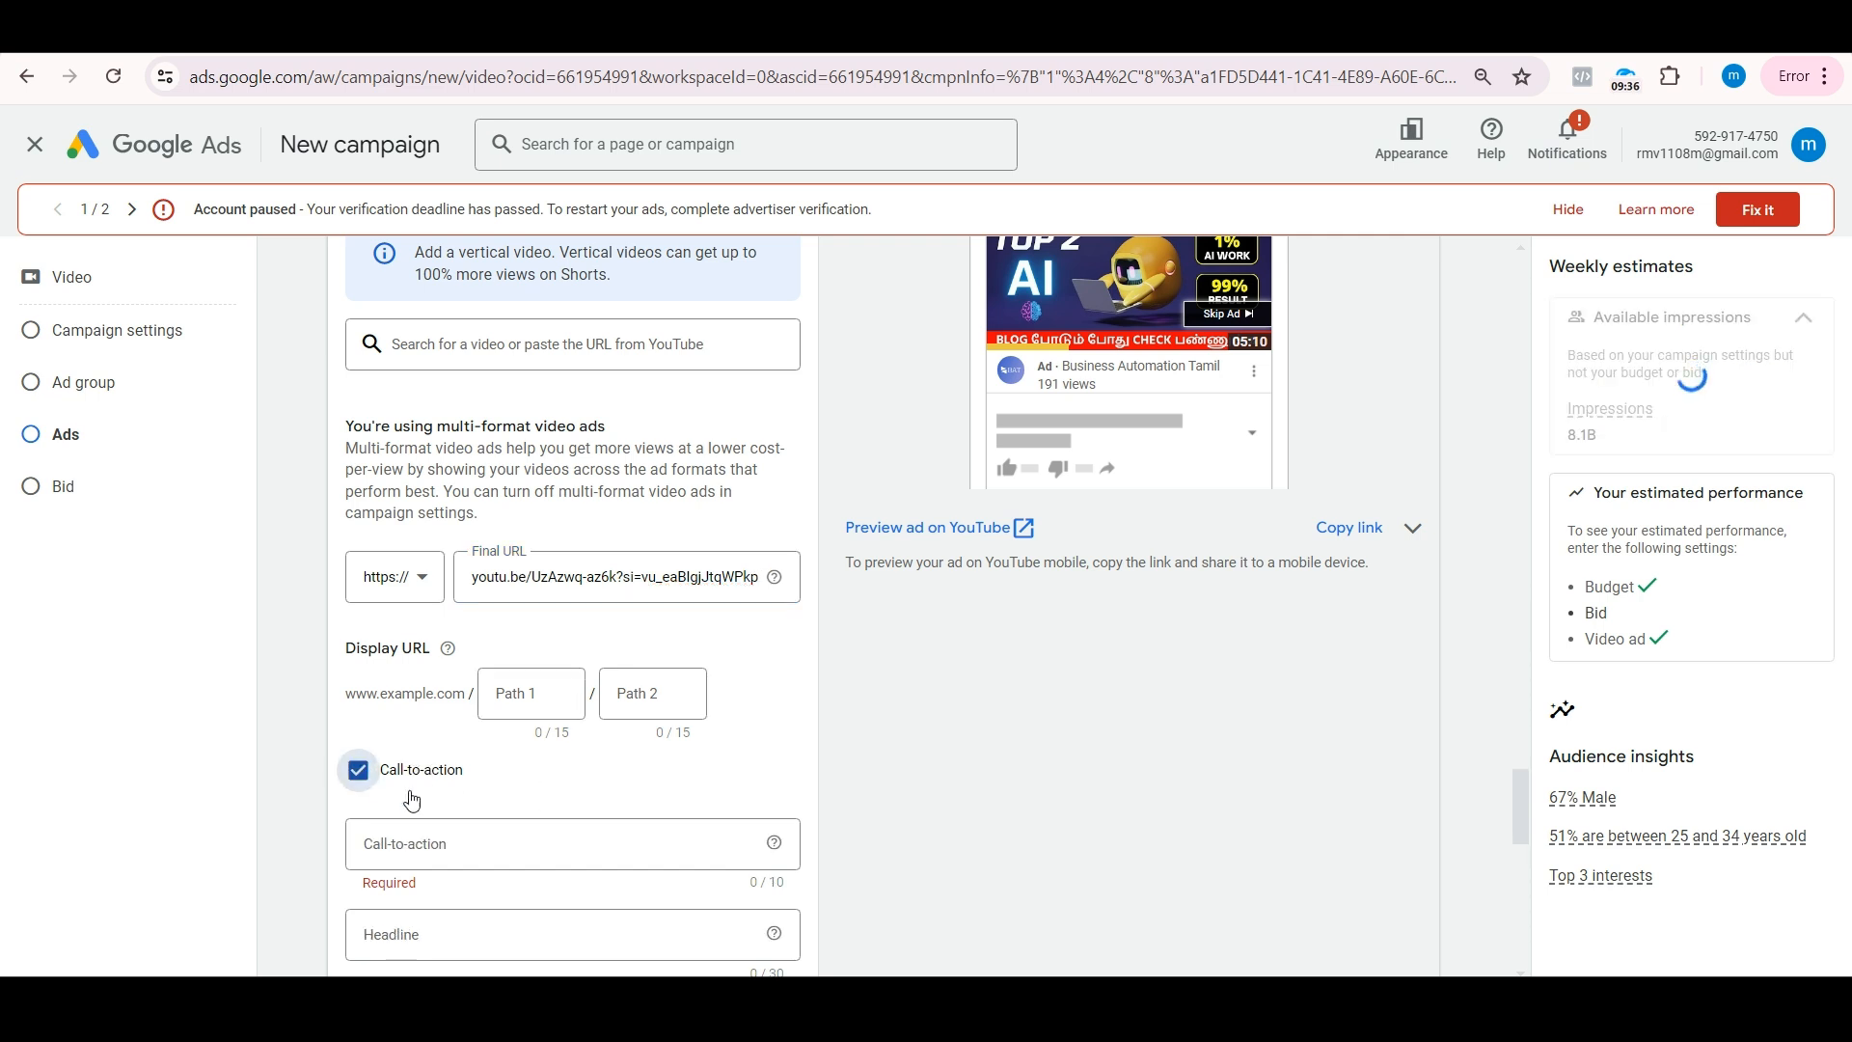
left_click(450, 841)
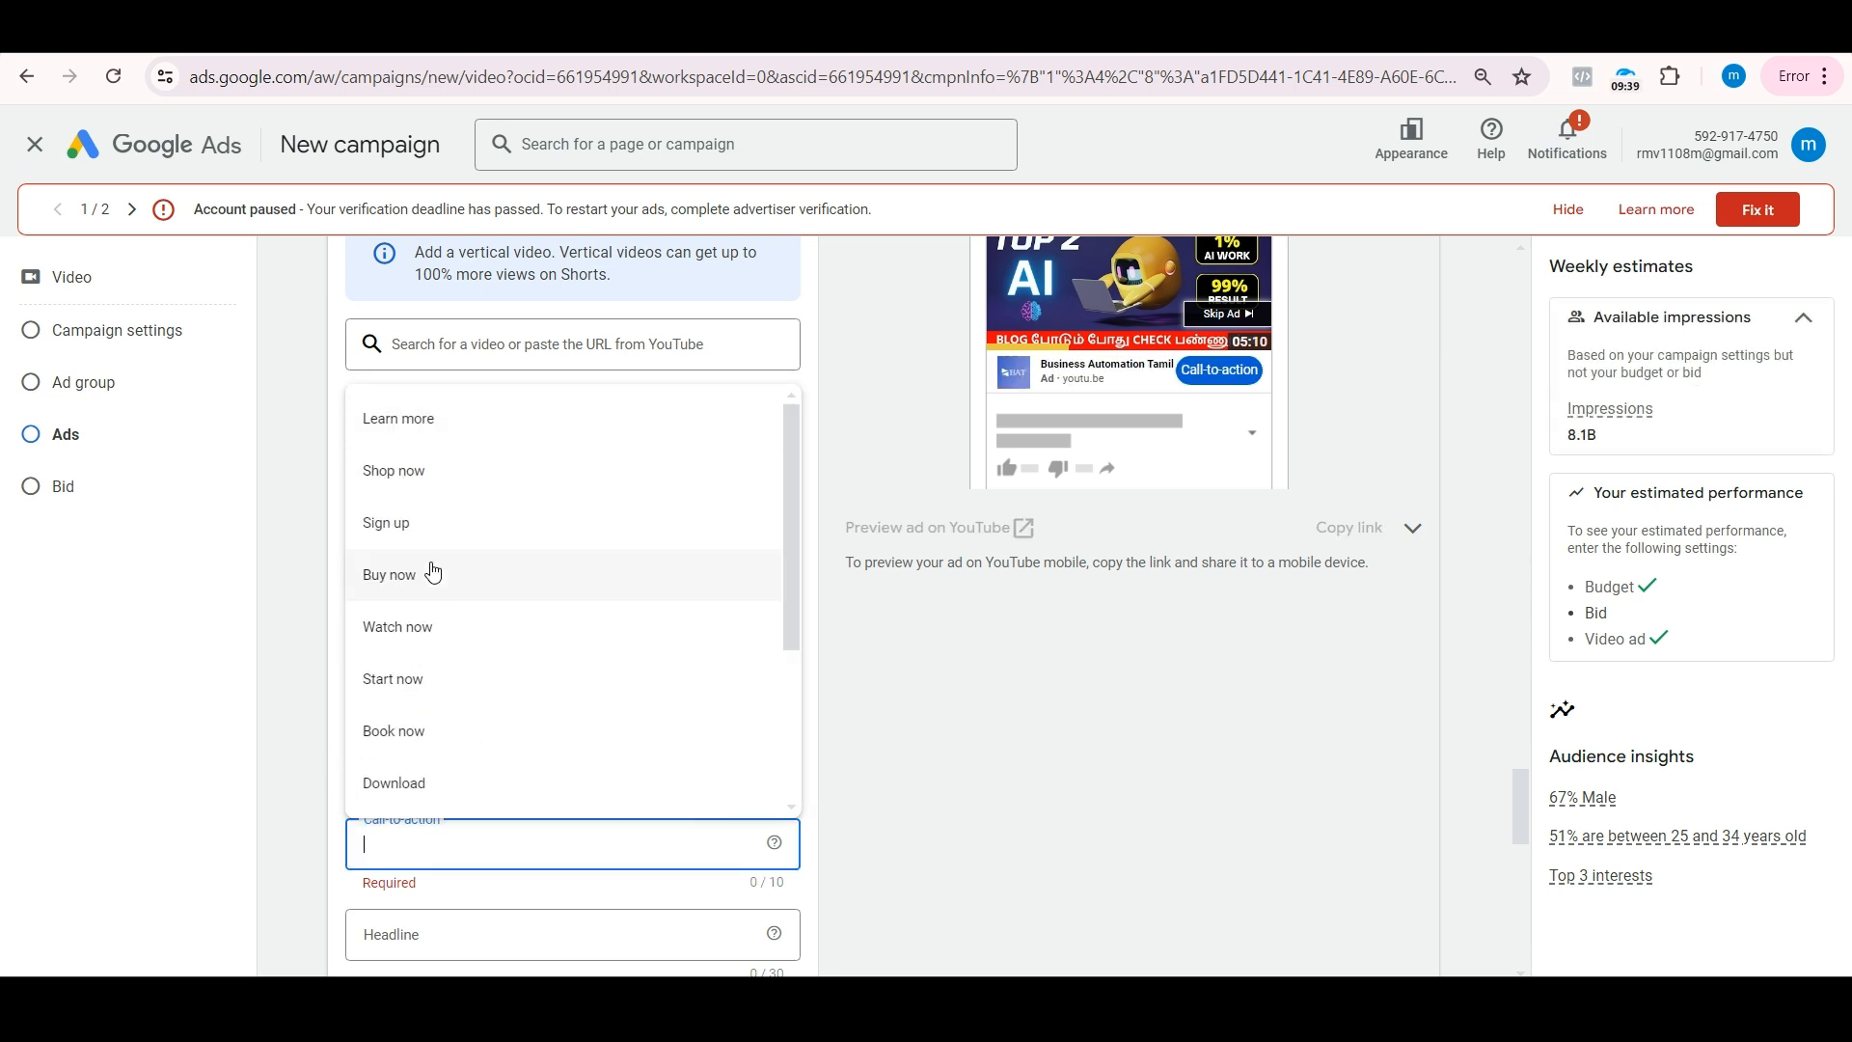
left_click(424, 525)
Step: Preview the ad in the In-stream, In-feed video and Shorts formats, and return the preview to All formats
scroll(1108, 542, "up", 2)
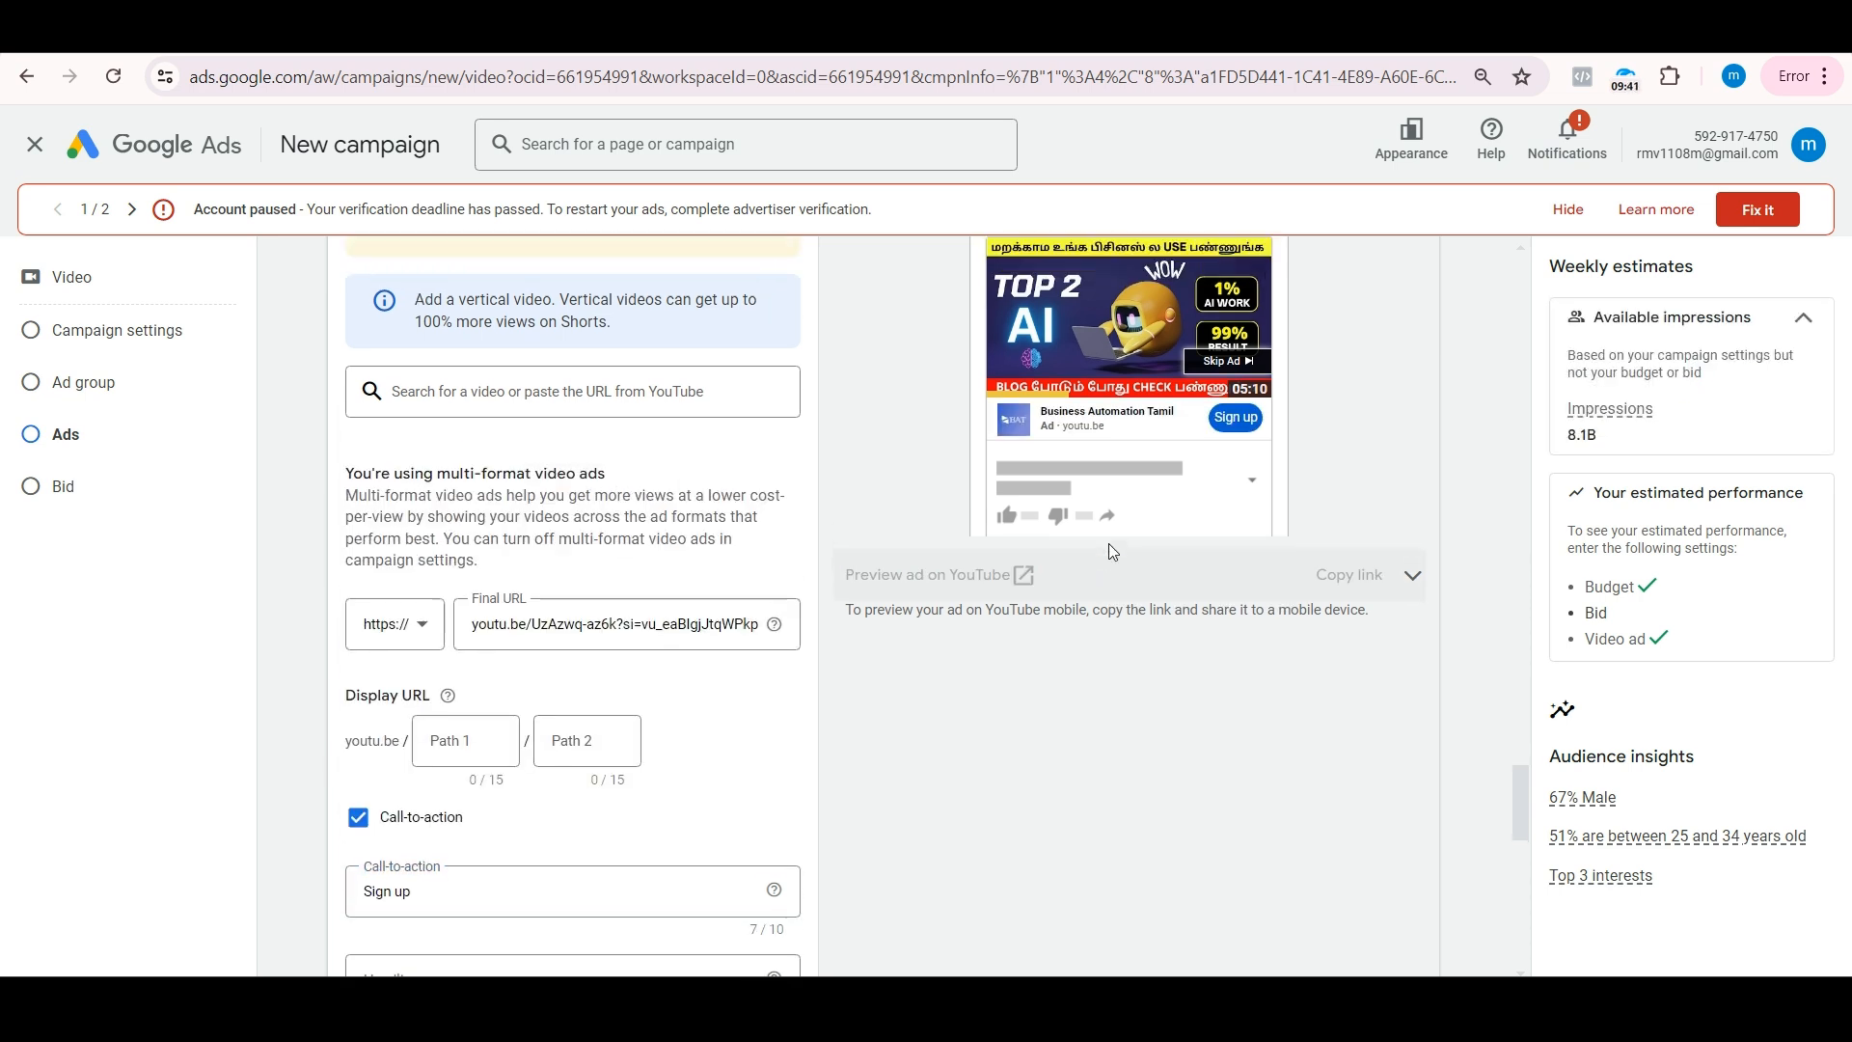
scroll(1108, 542, "up", 2)
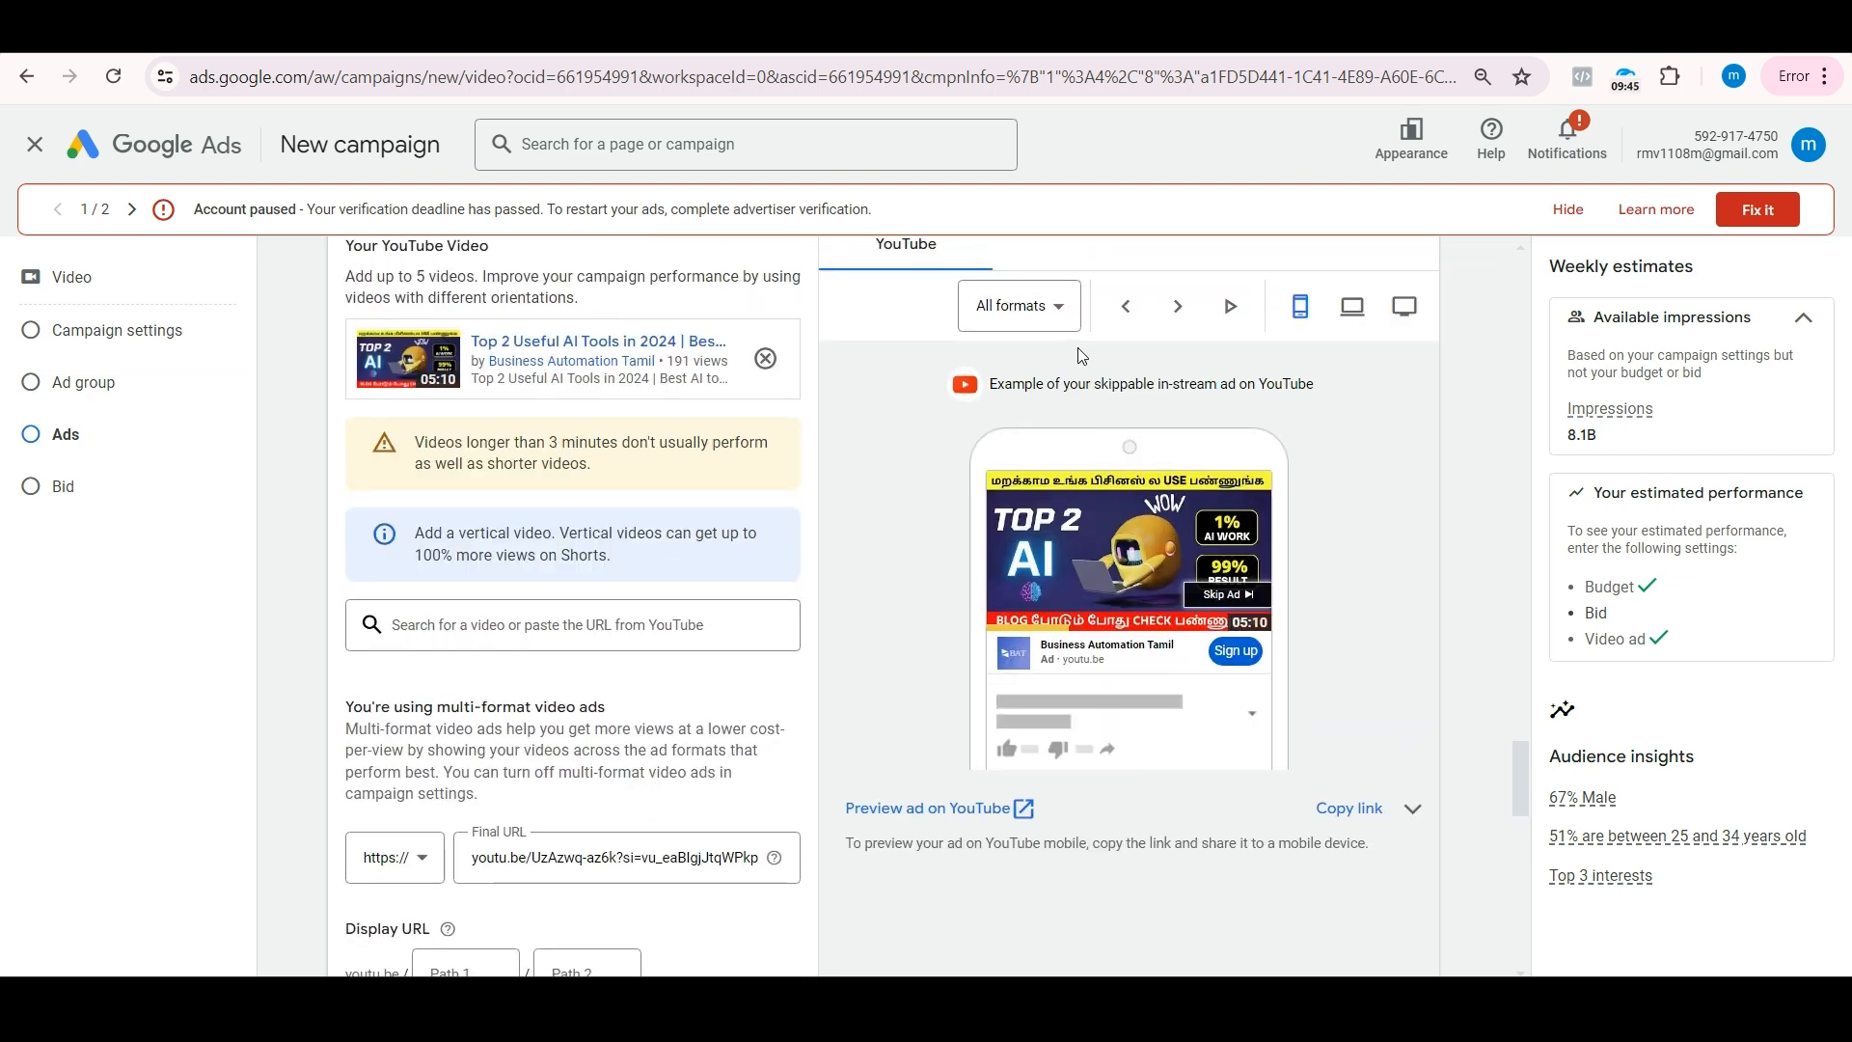
left_click(1062, 325)
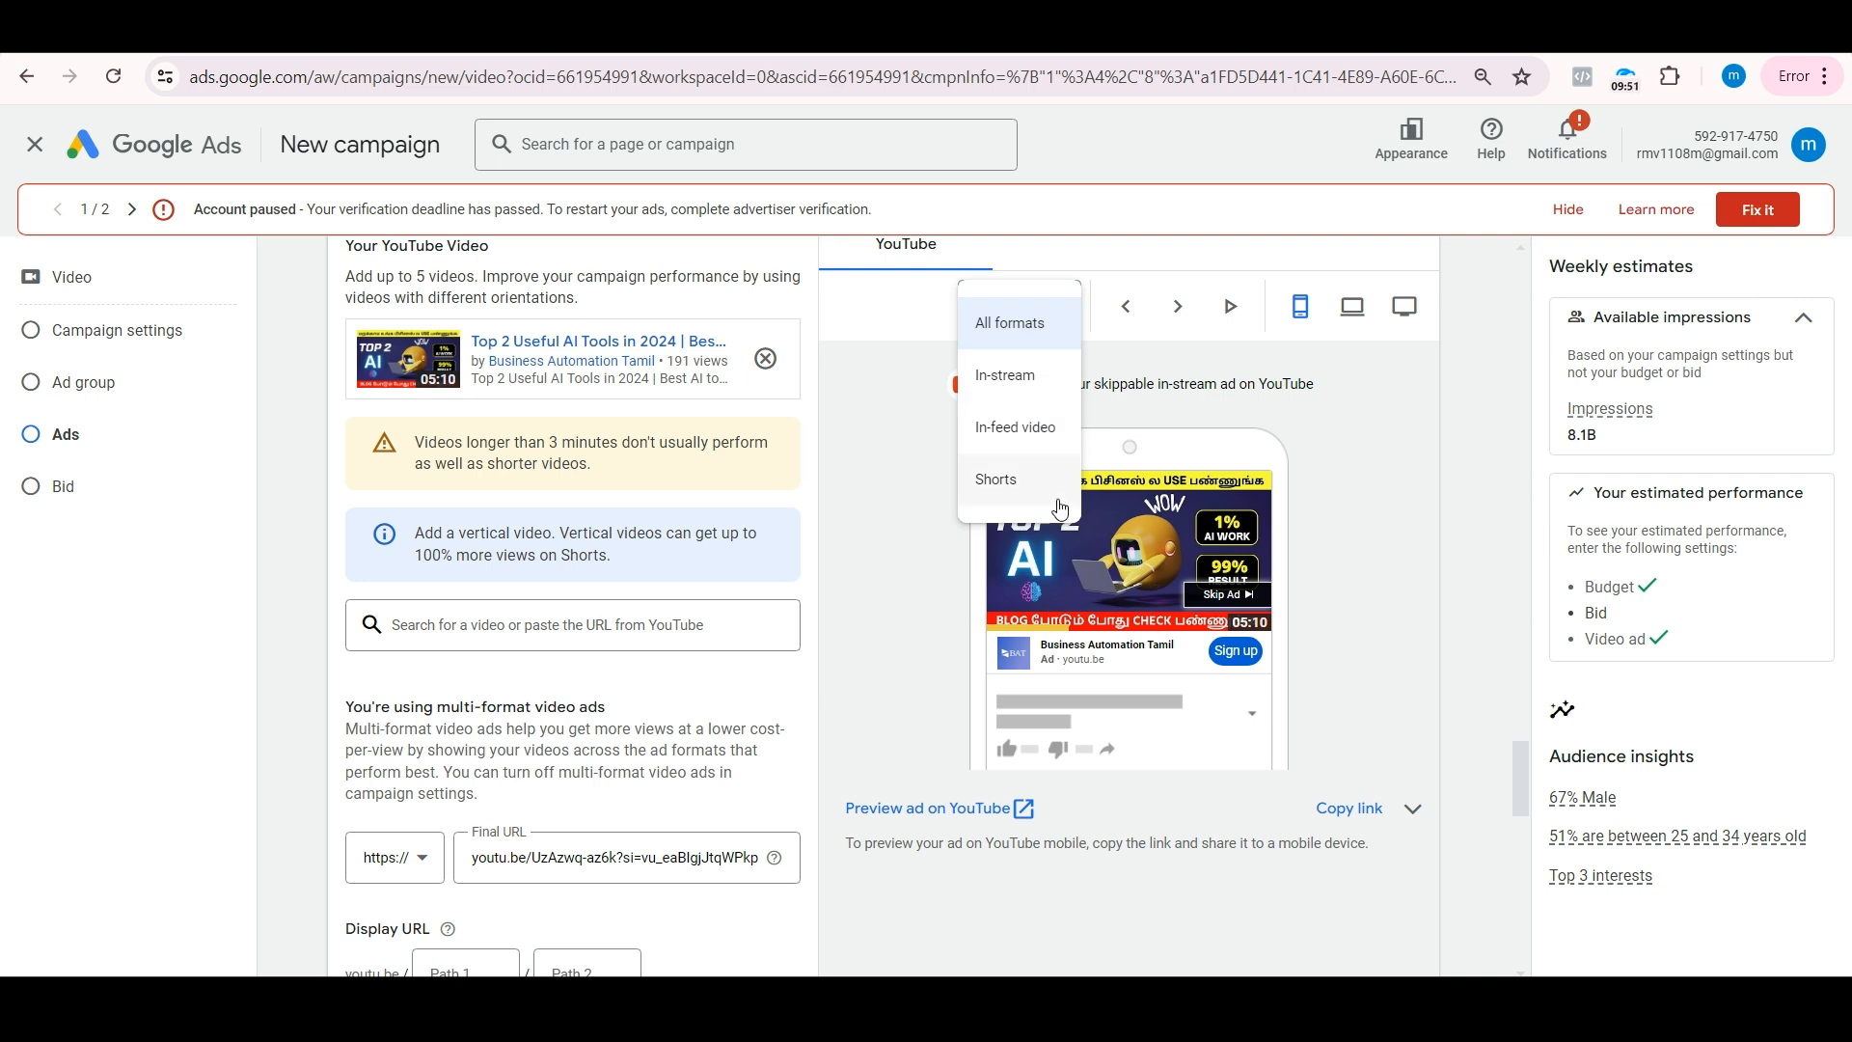
left_click(1016, 376)
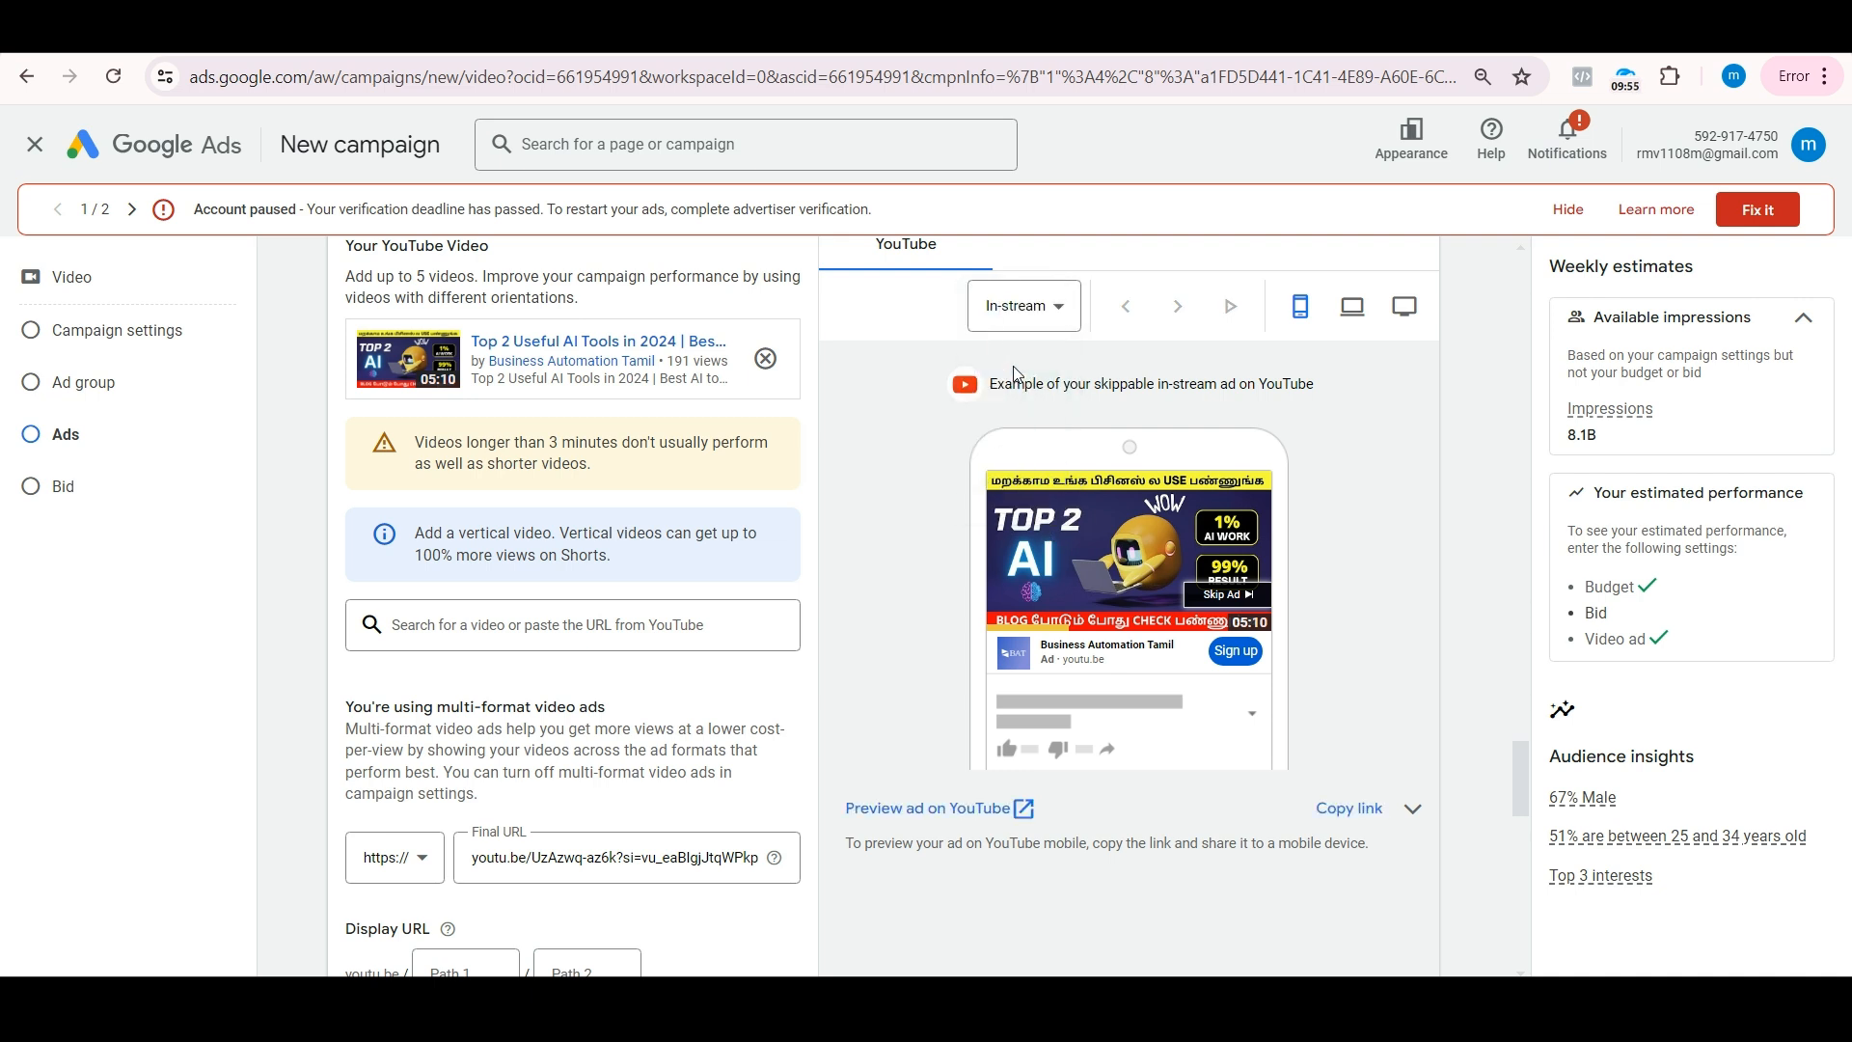
left_click(1050, 313)
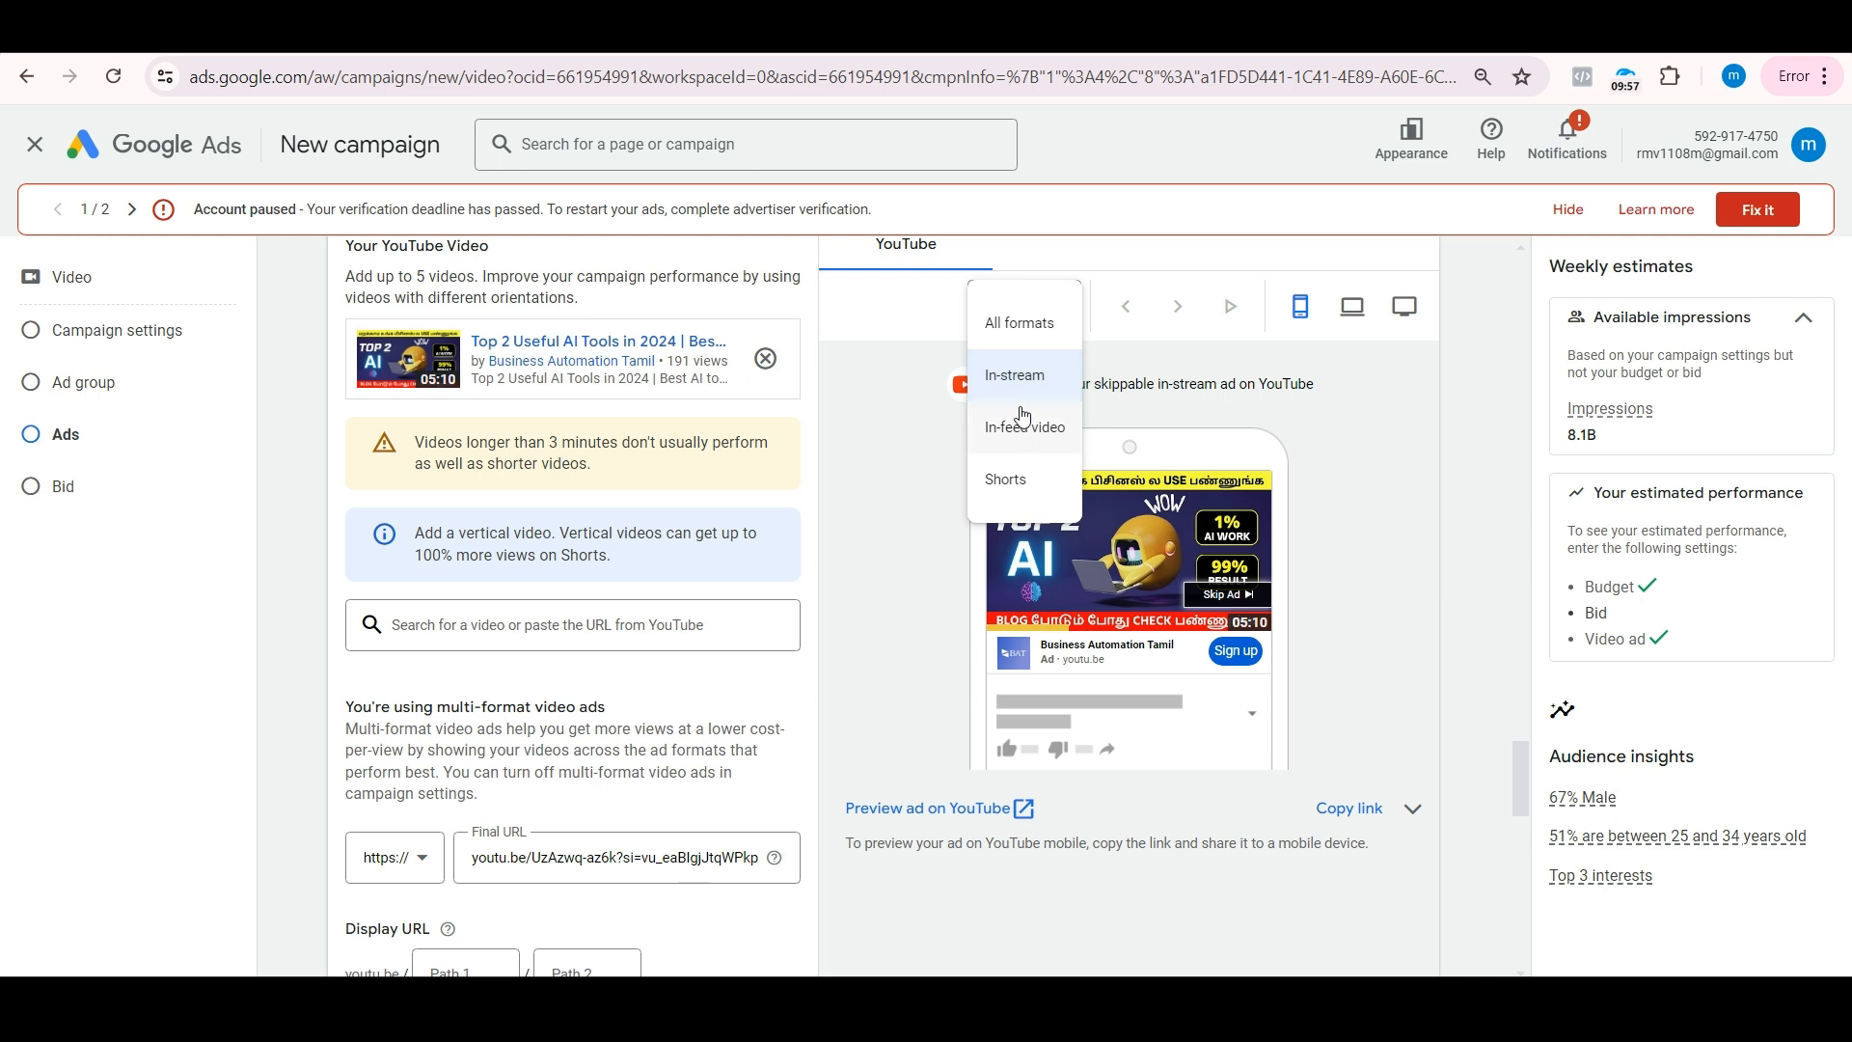
left_click(1023, 427)
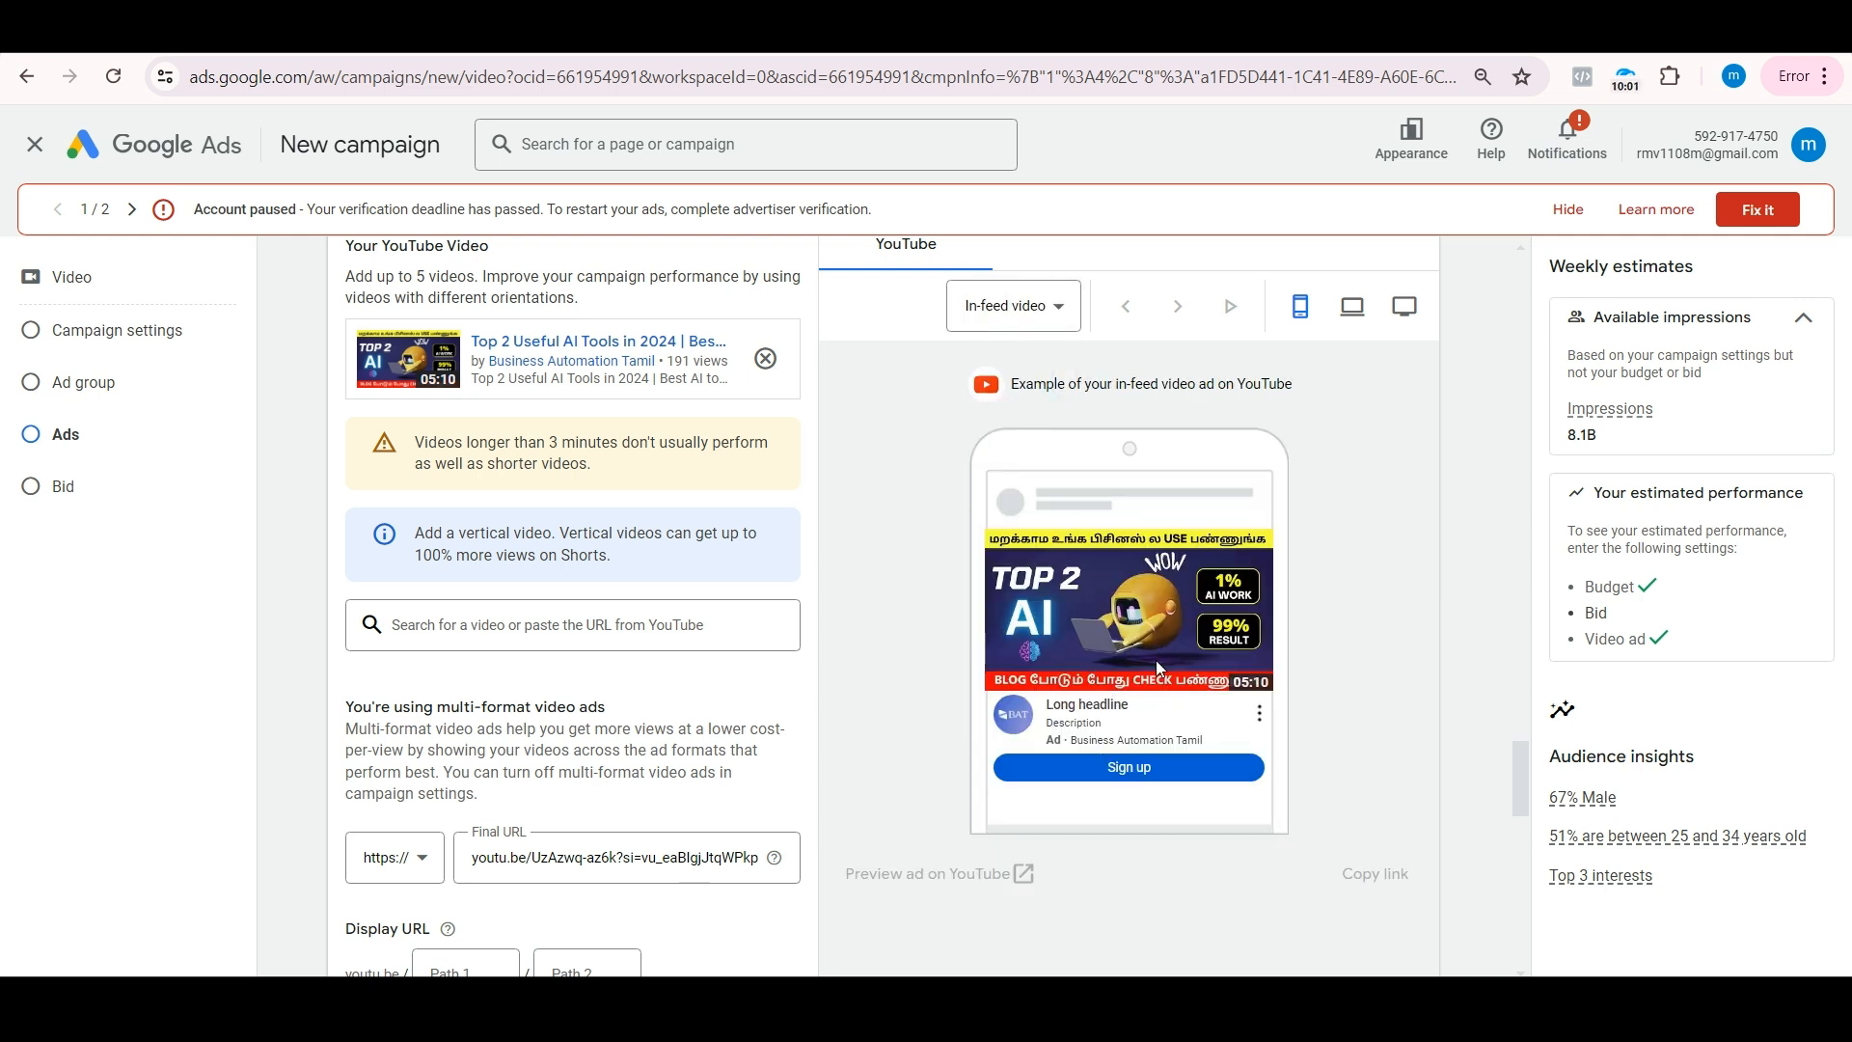
left_click(1018, 322)
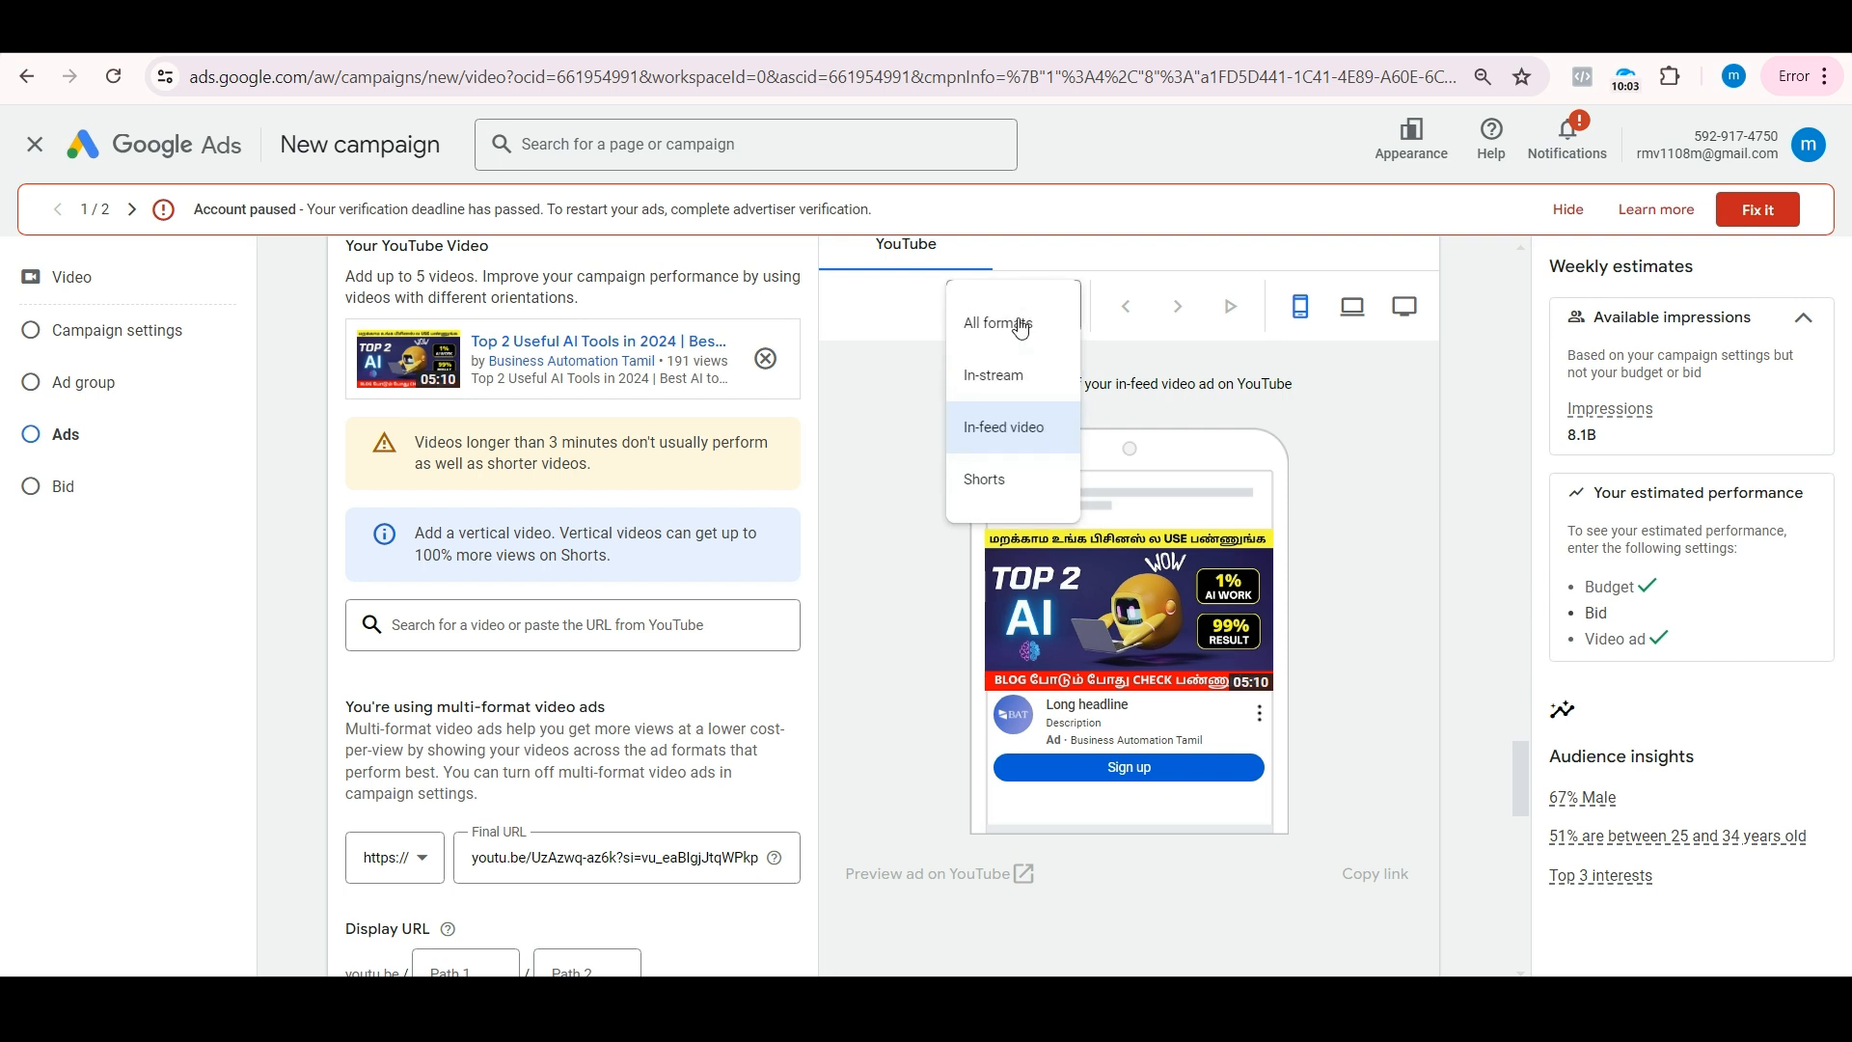
left_click(1005, 480)
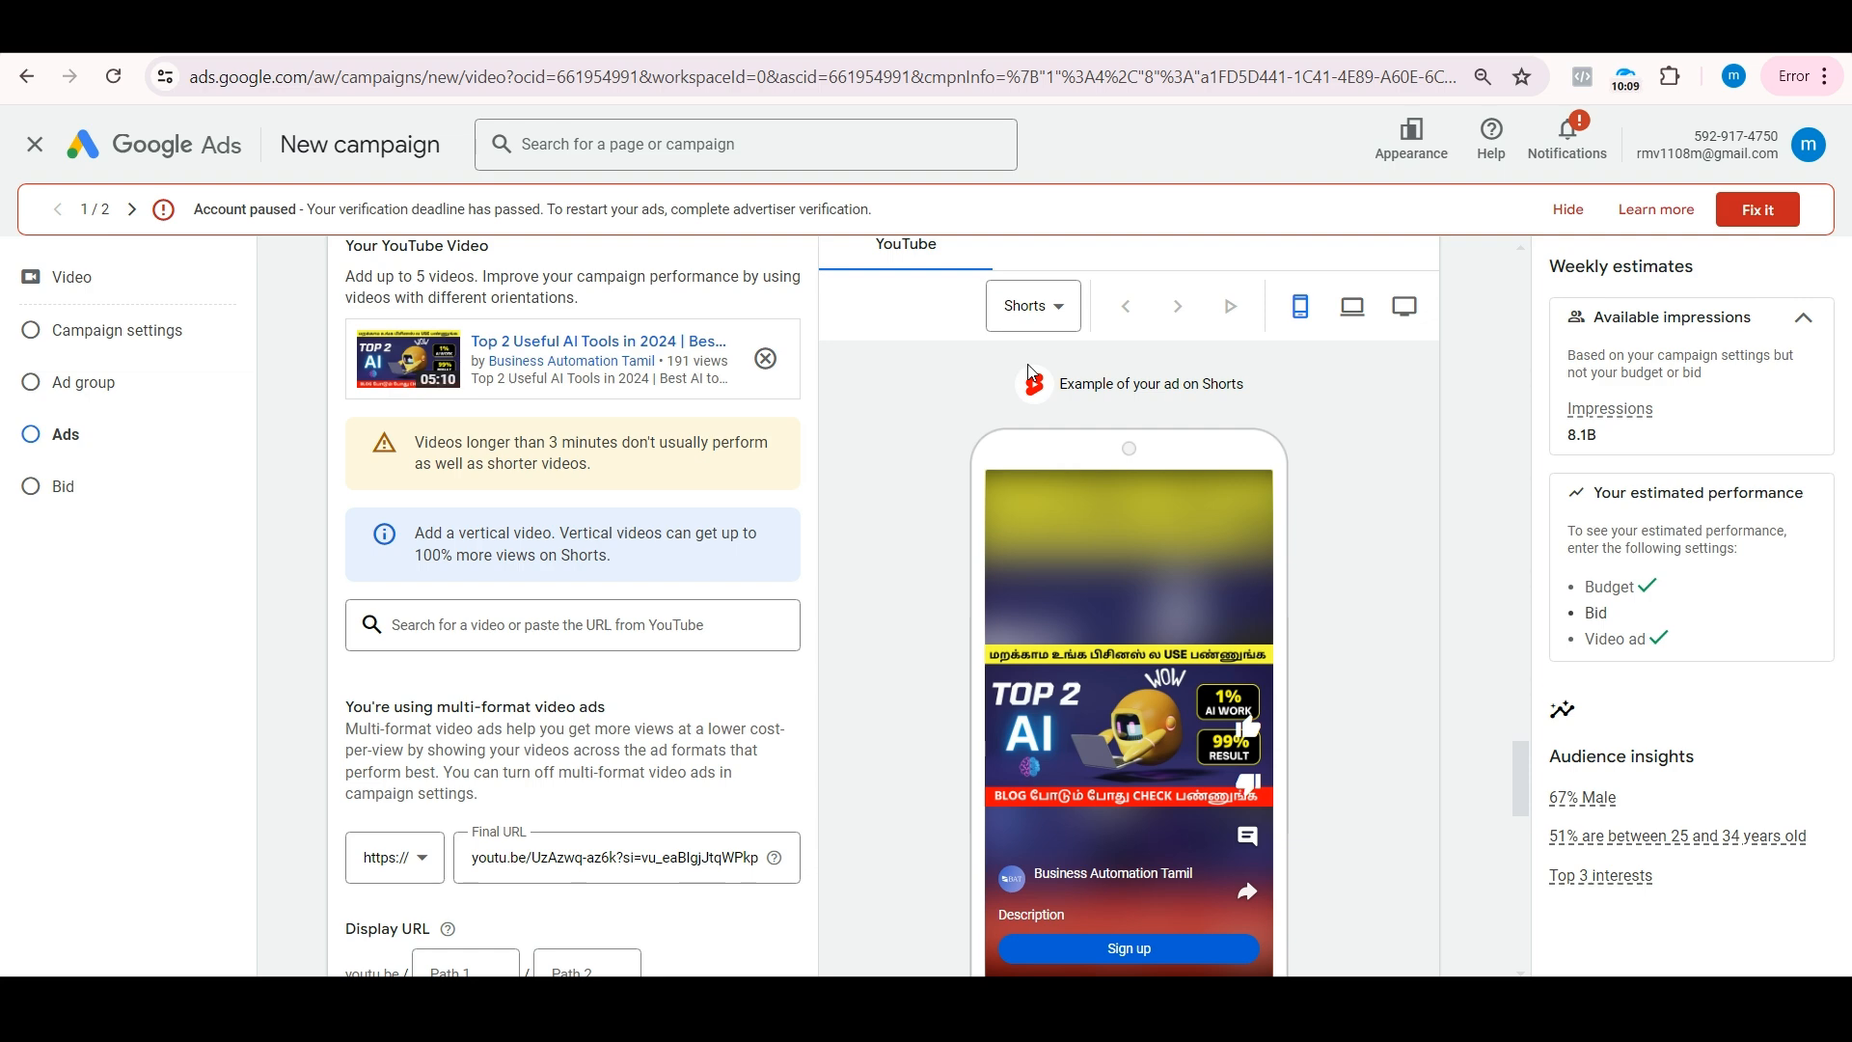
scroll(649, 479, "down", 5)
scroll(649, 479, "down", 2)
scroll(649, 479, "up", 5)
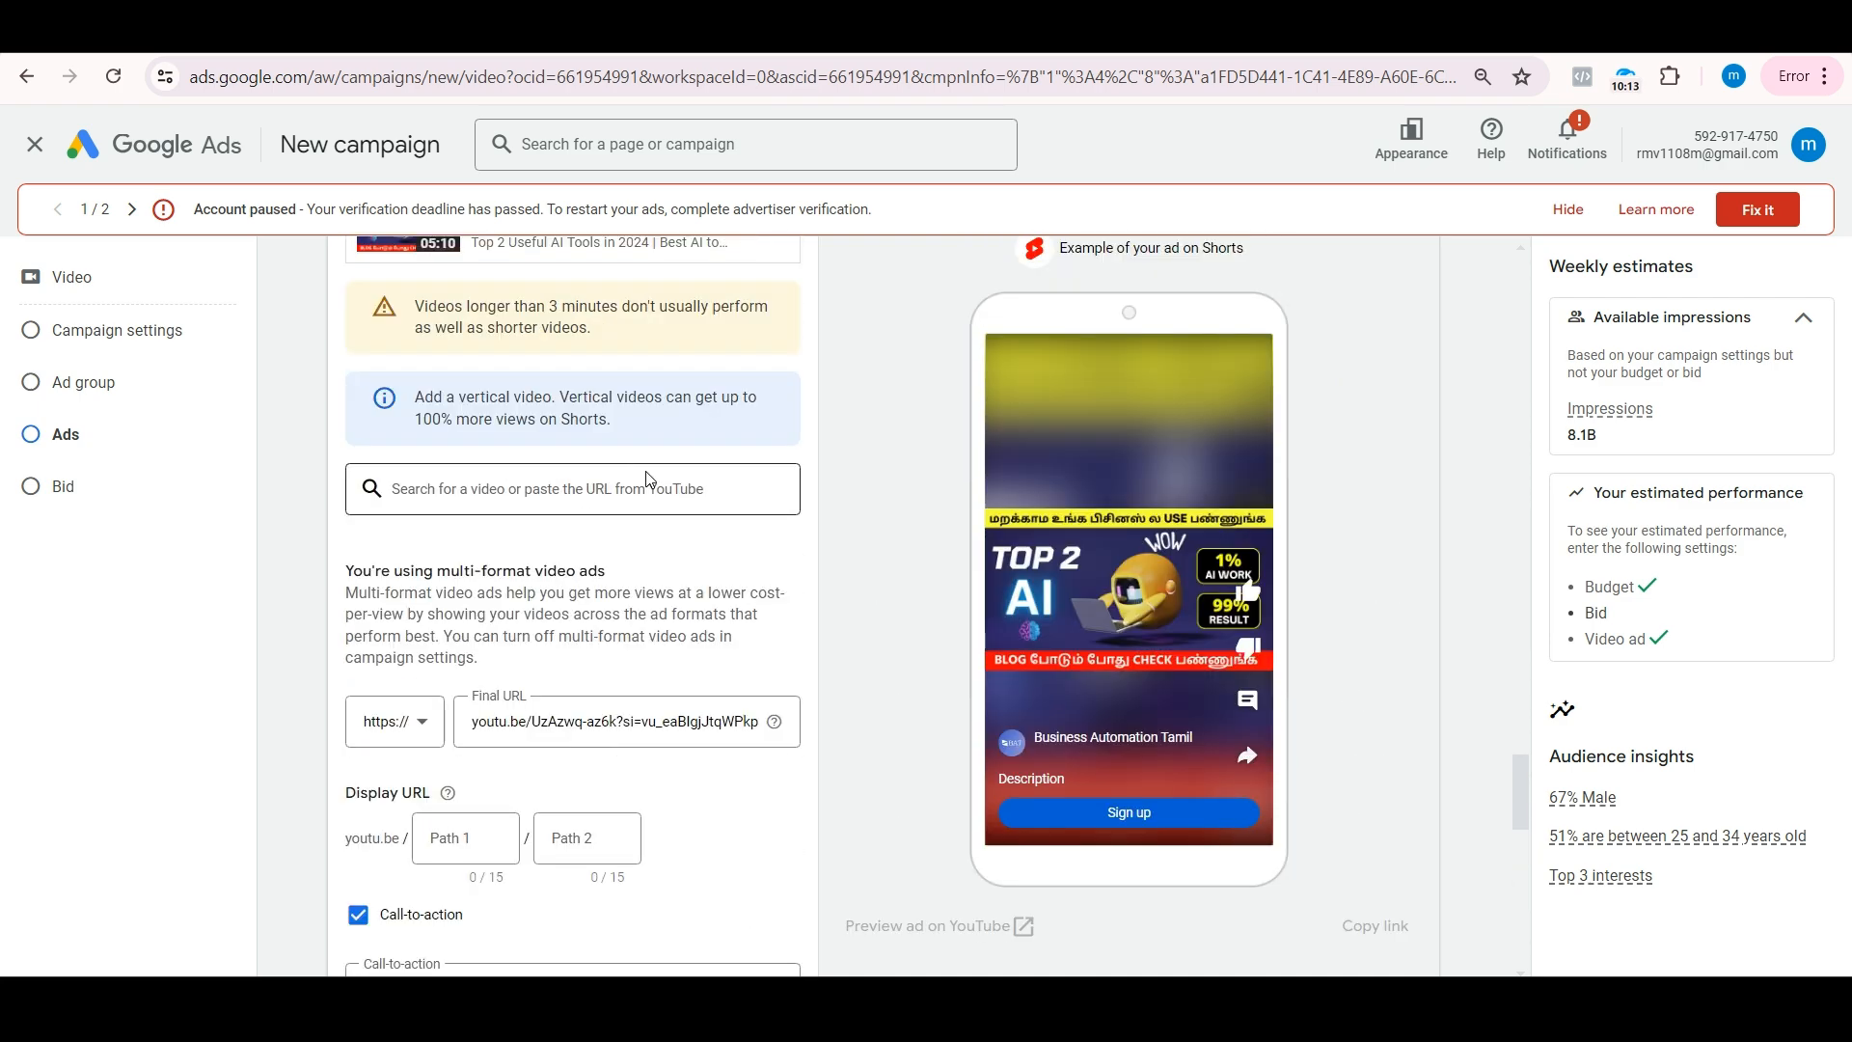
scroll(649, 479, "up", 1)
scroll(646, 479, "up", 1)
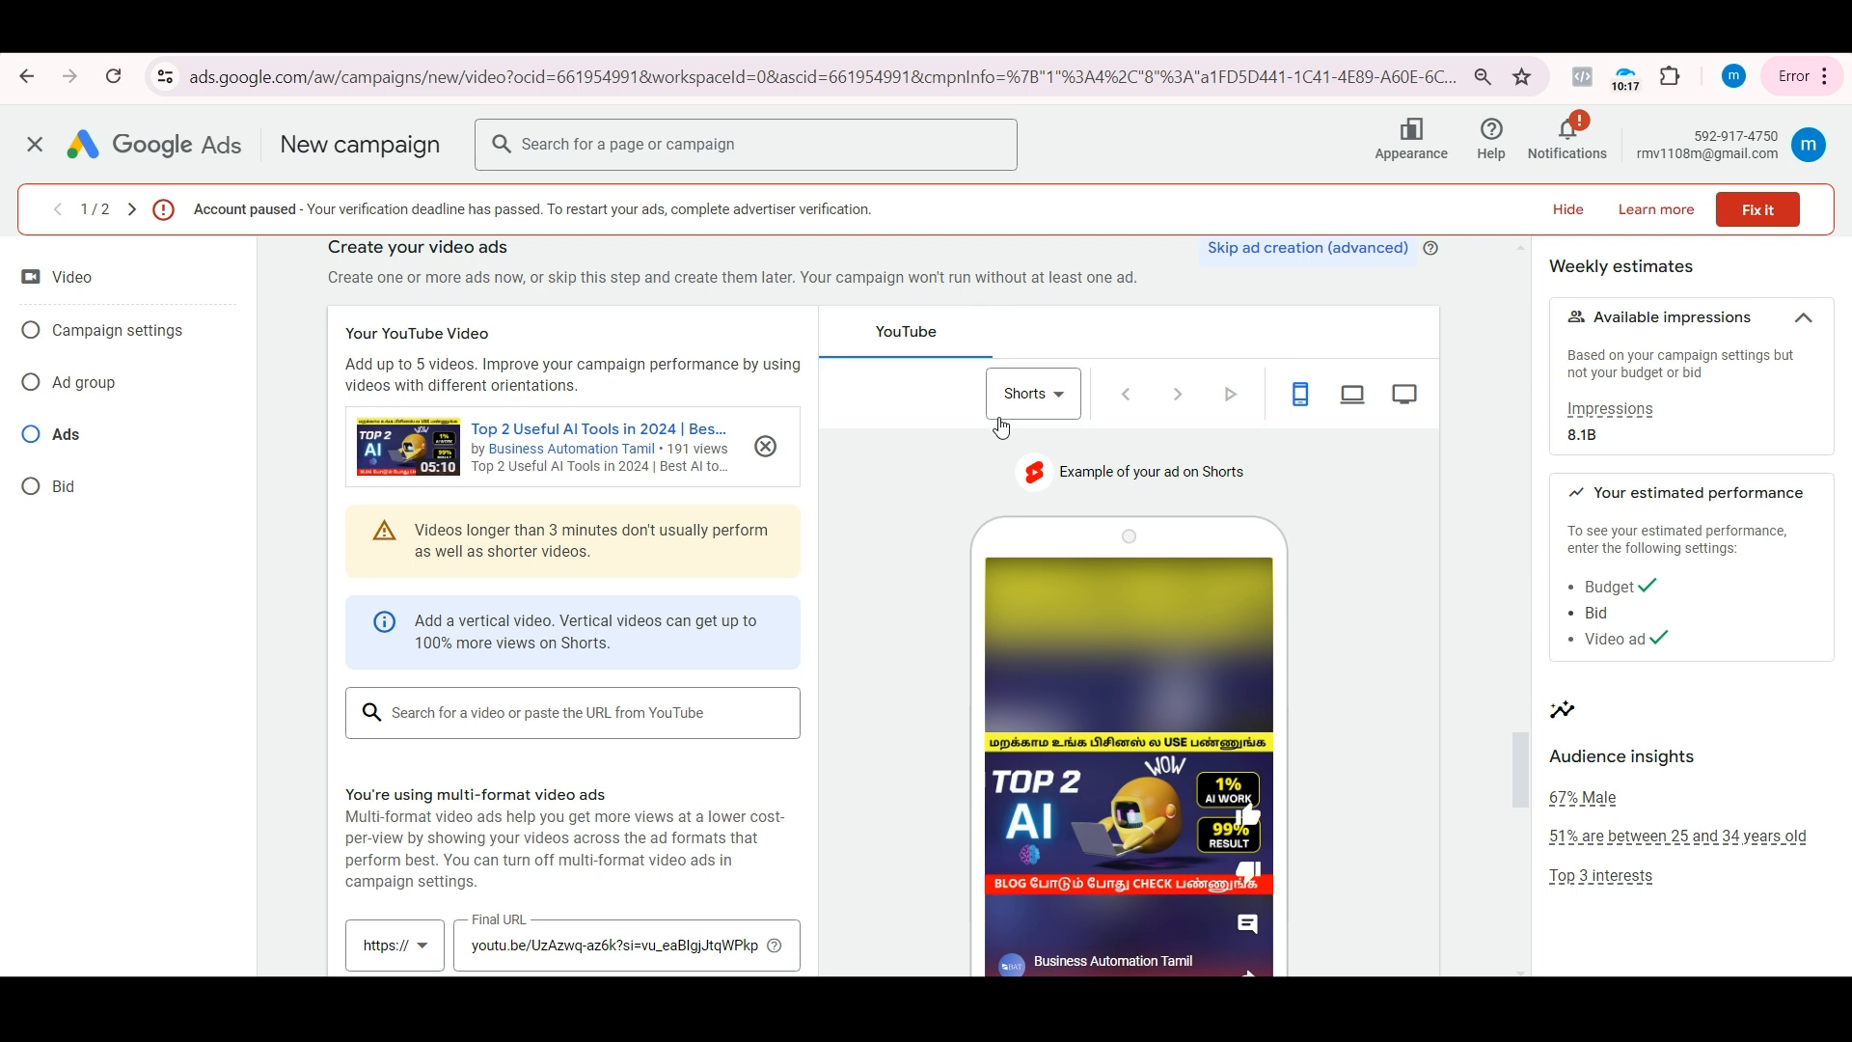
left_click(1003, 413)
left_click(1025, 413)
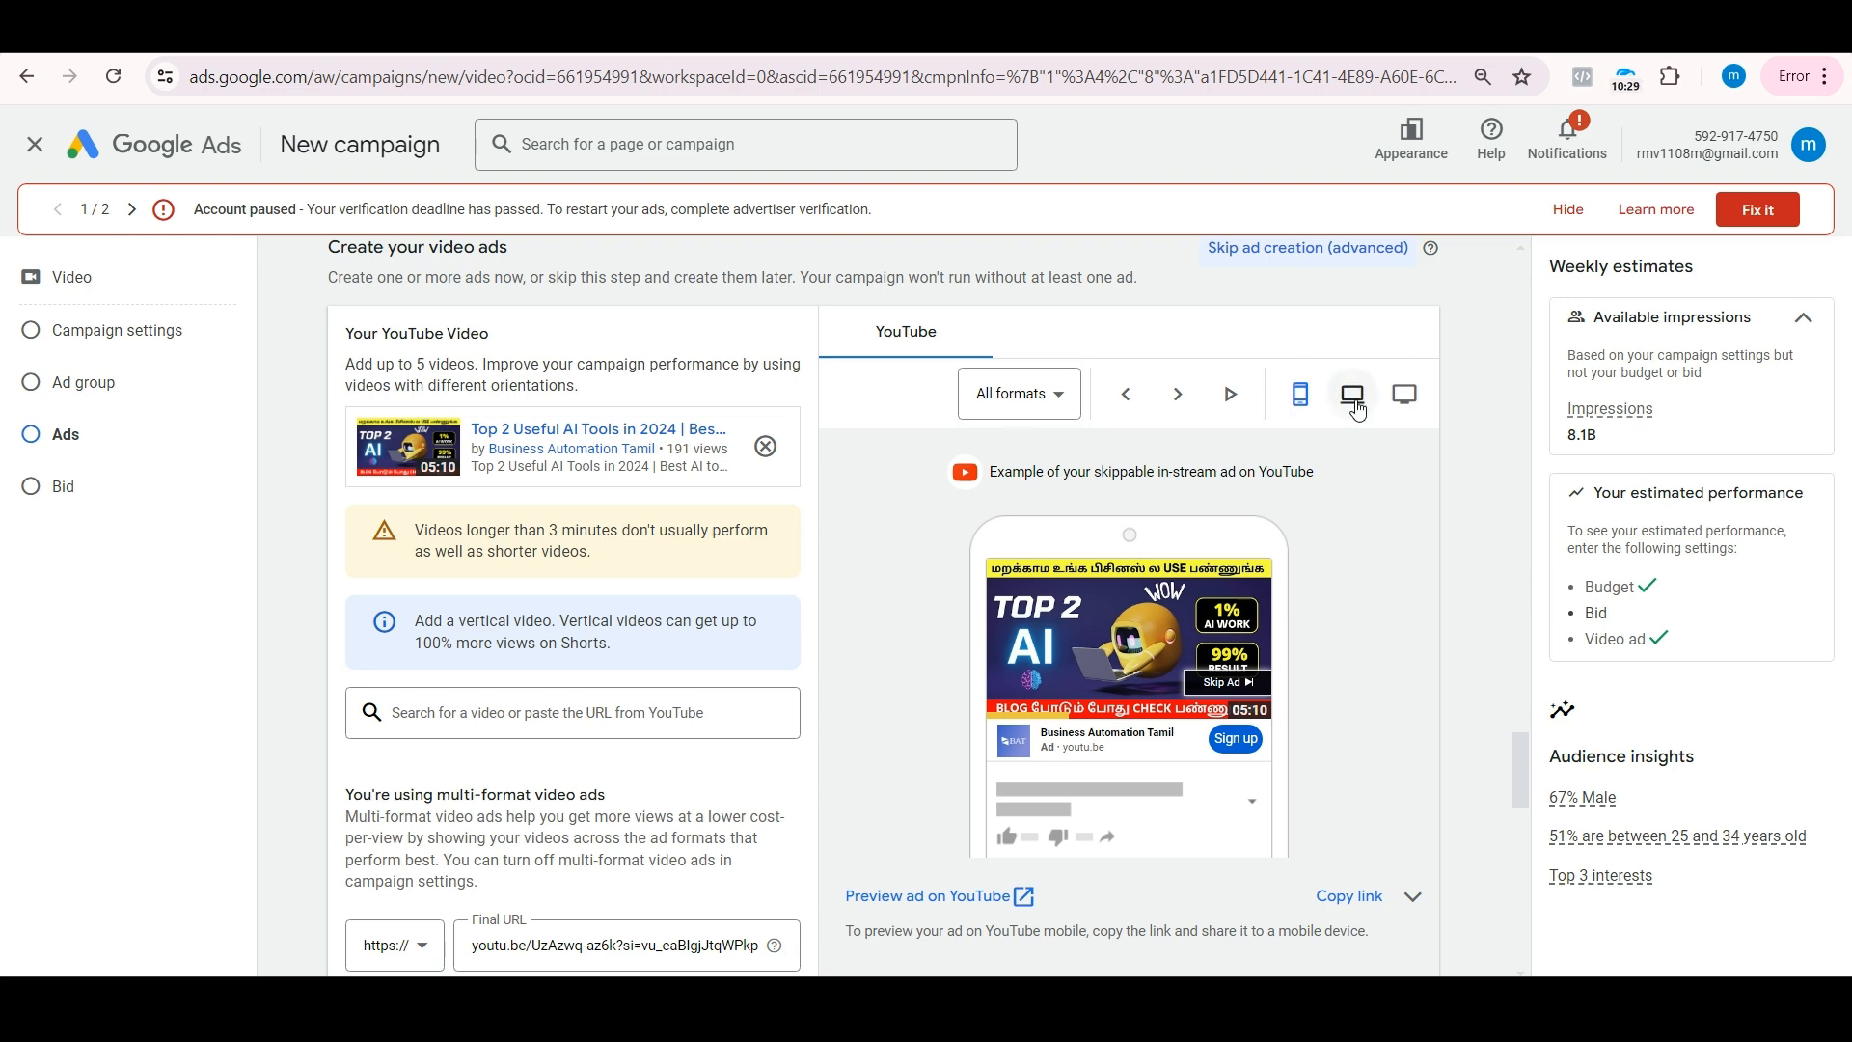
Step: Review the ad's final URL, call-to-action, headline, long headline, description and companion banner settings
scroll(511, 588, "down", 2)
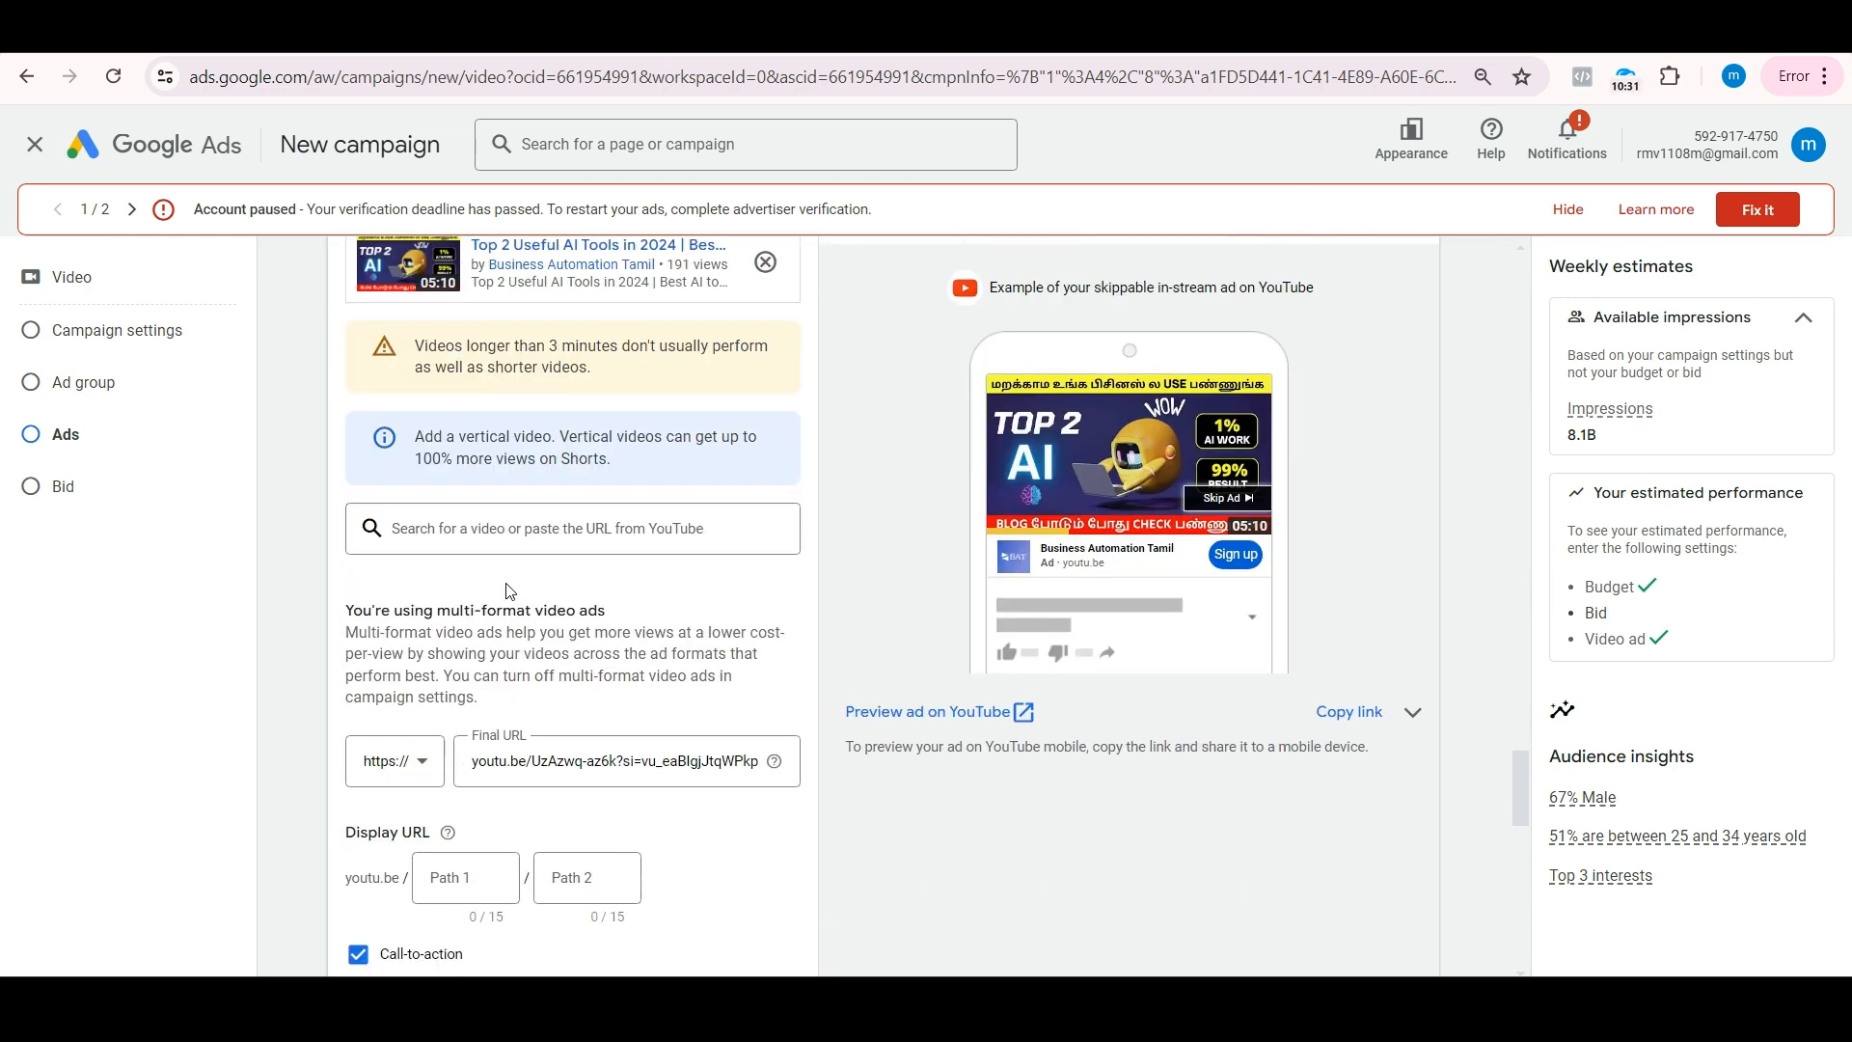
scroll(514, 590, "down", 3)
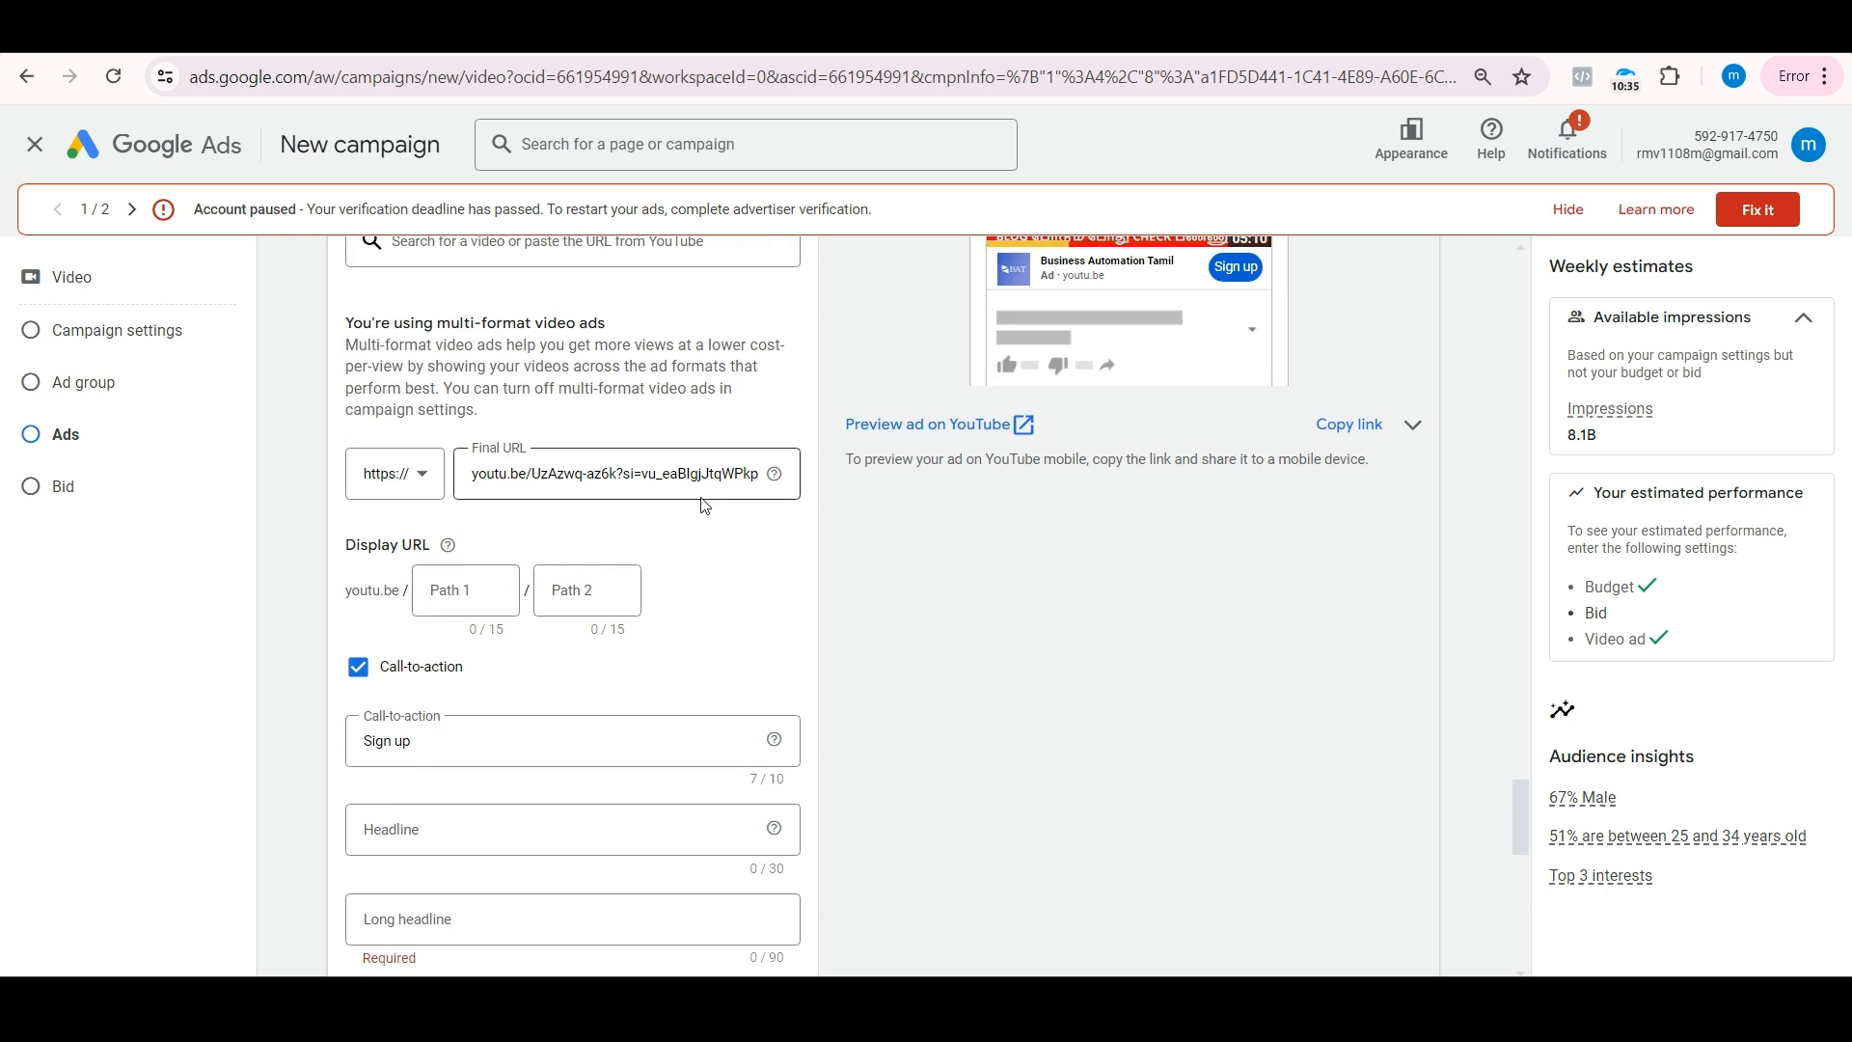
scroll(705, 505, "down", 2)
left_click(512, 640)
left_click(486, 735)
left_click(481, 826)
scroll(482, 827, "down", 7)
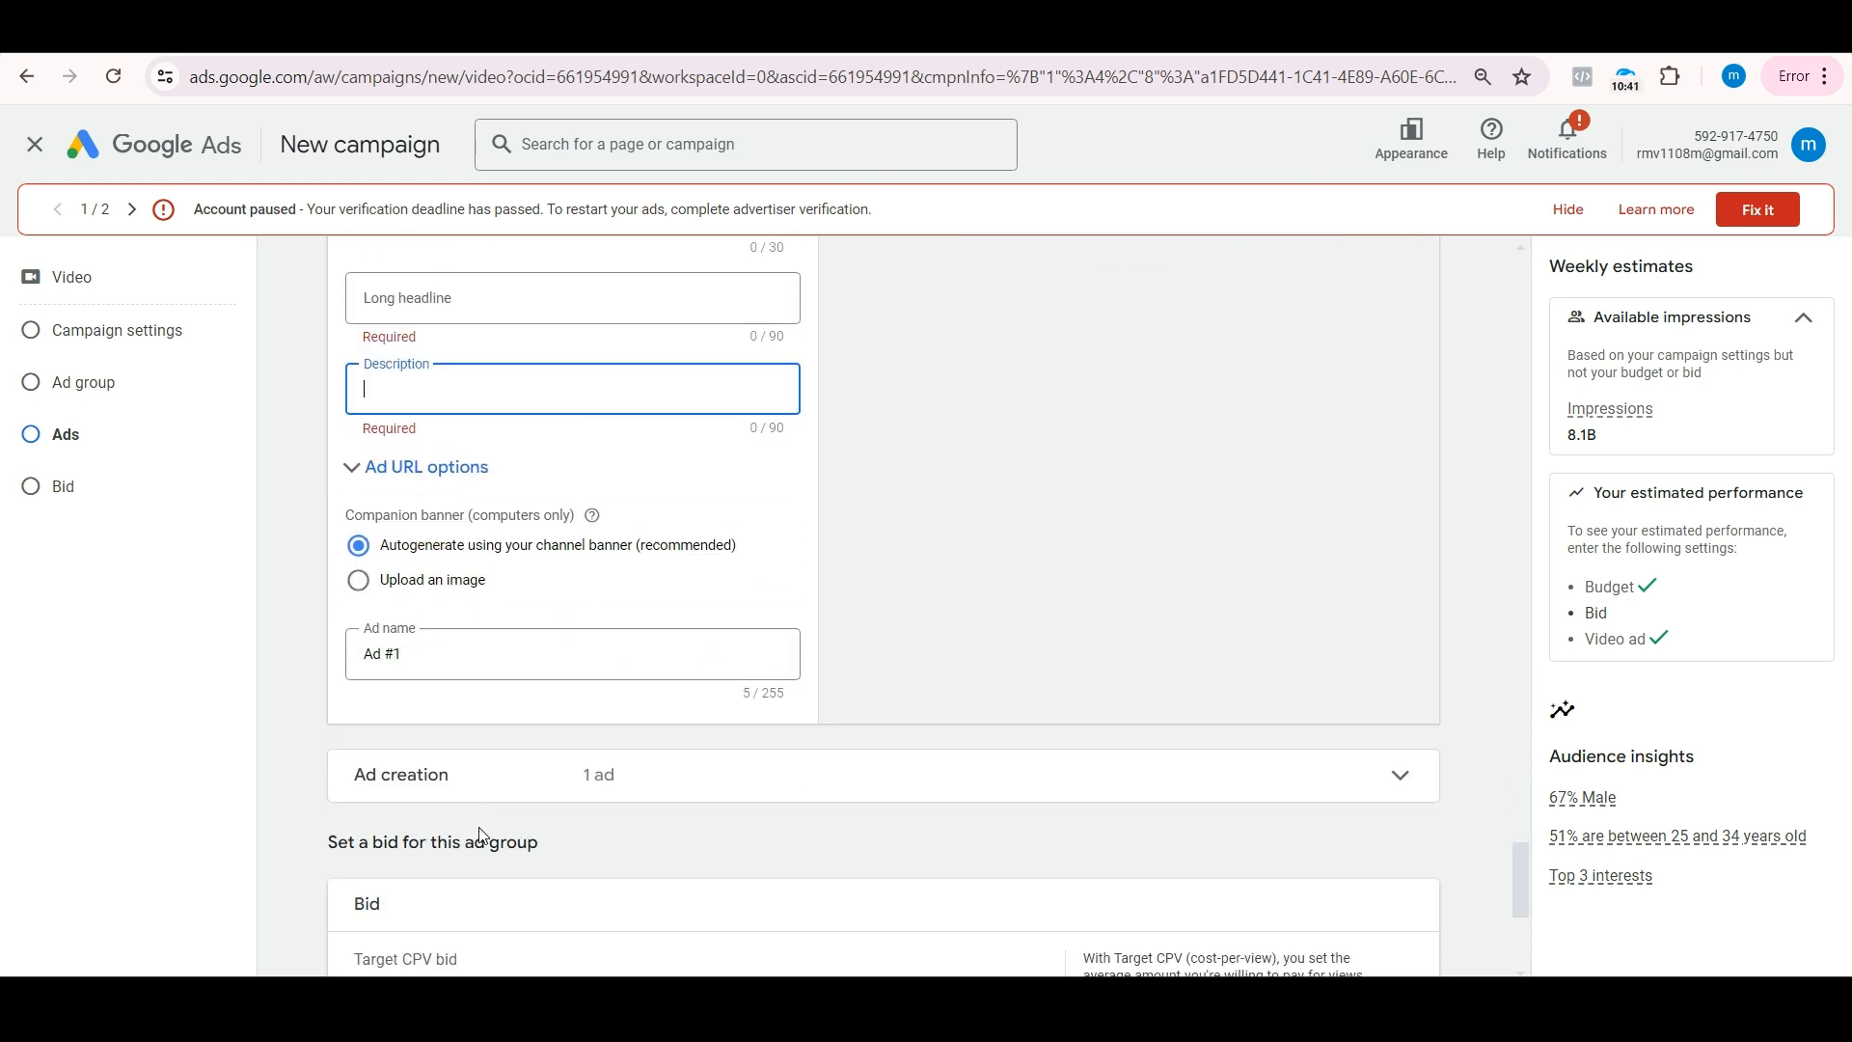
Step: Check the suggested bid and set the ad group's target CPV bid to ₹0.90
scroll(452, 799, "down", 1)
left_click_drag(464, 870, 425, 881)
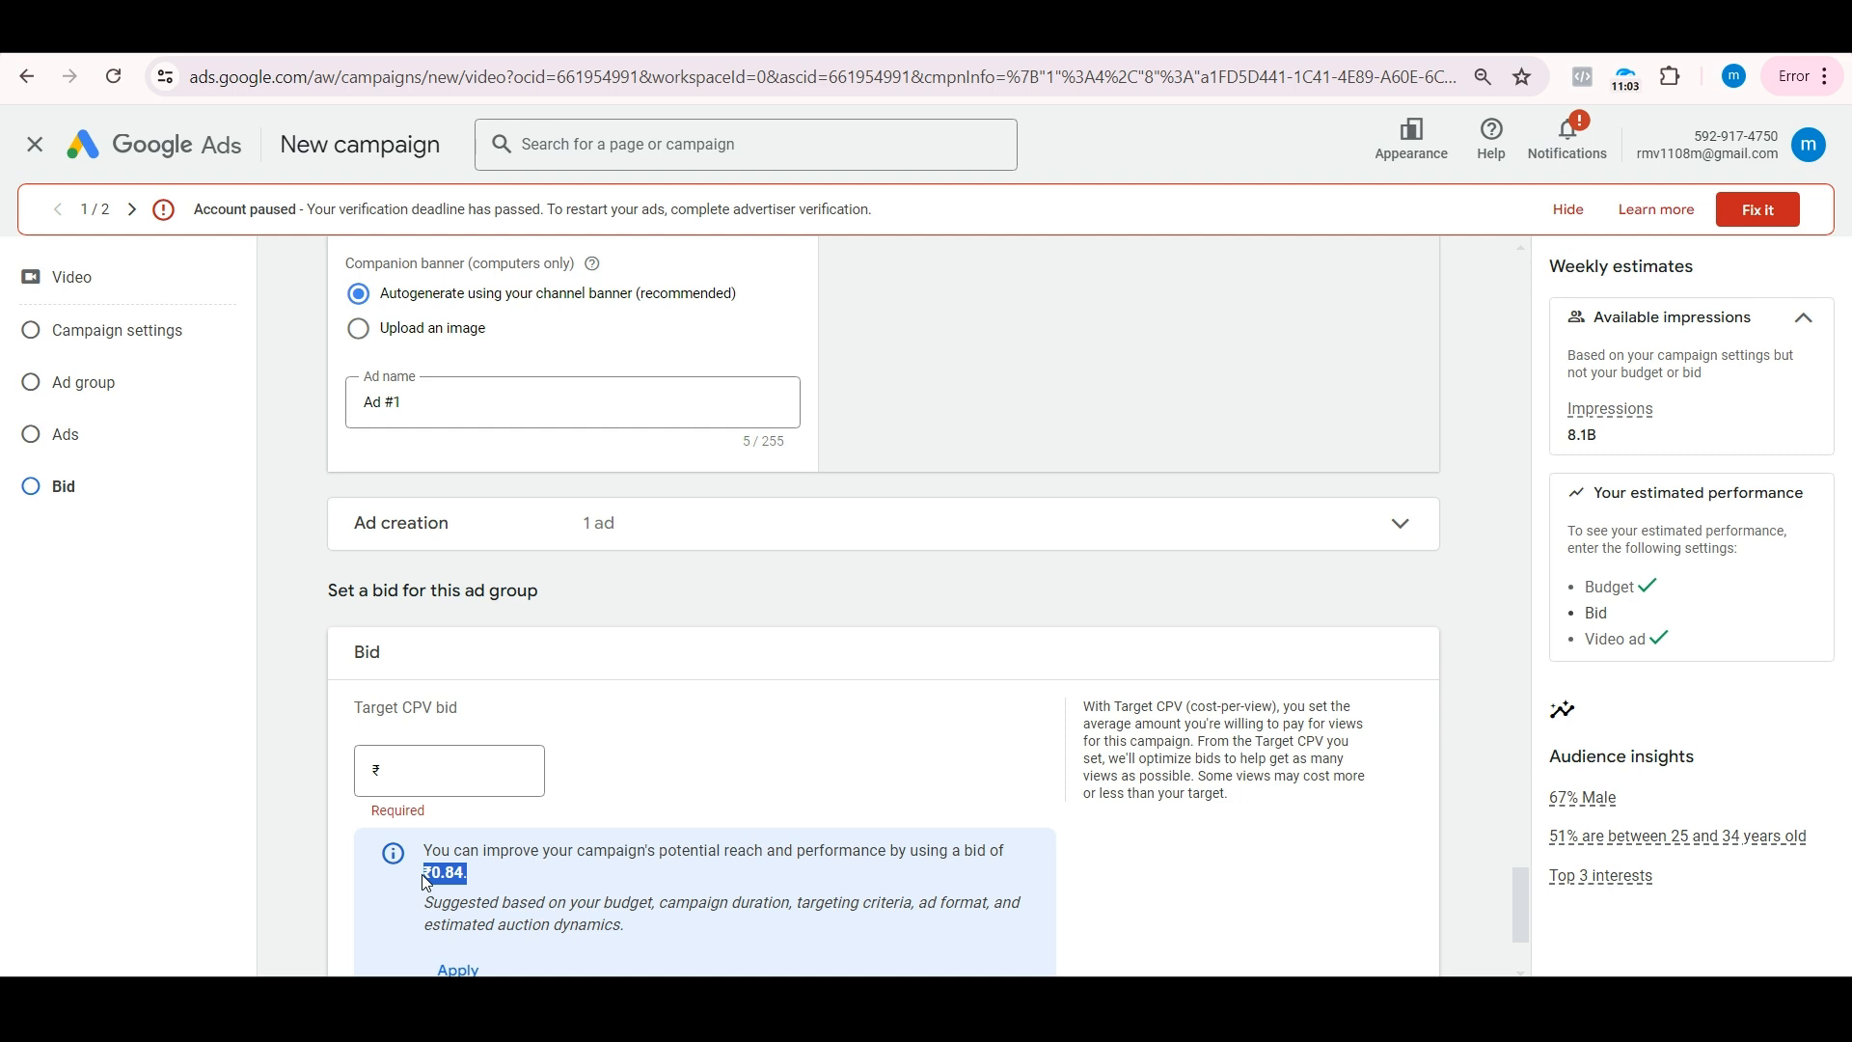
left_click(406, 783)
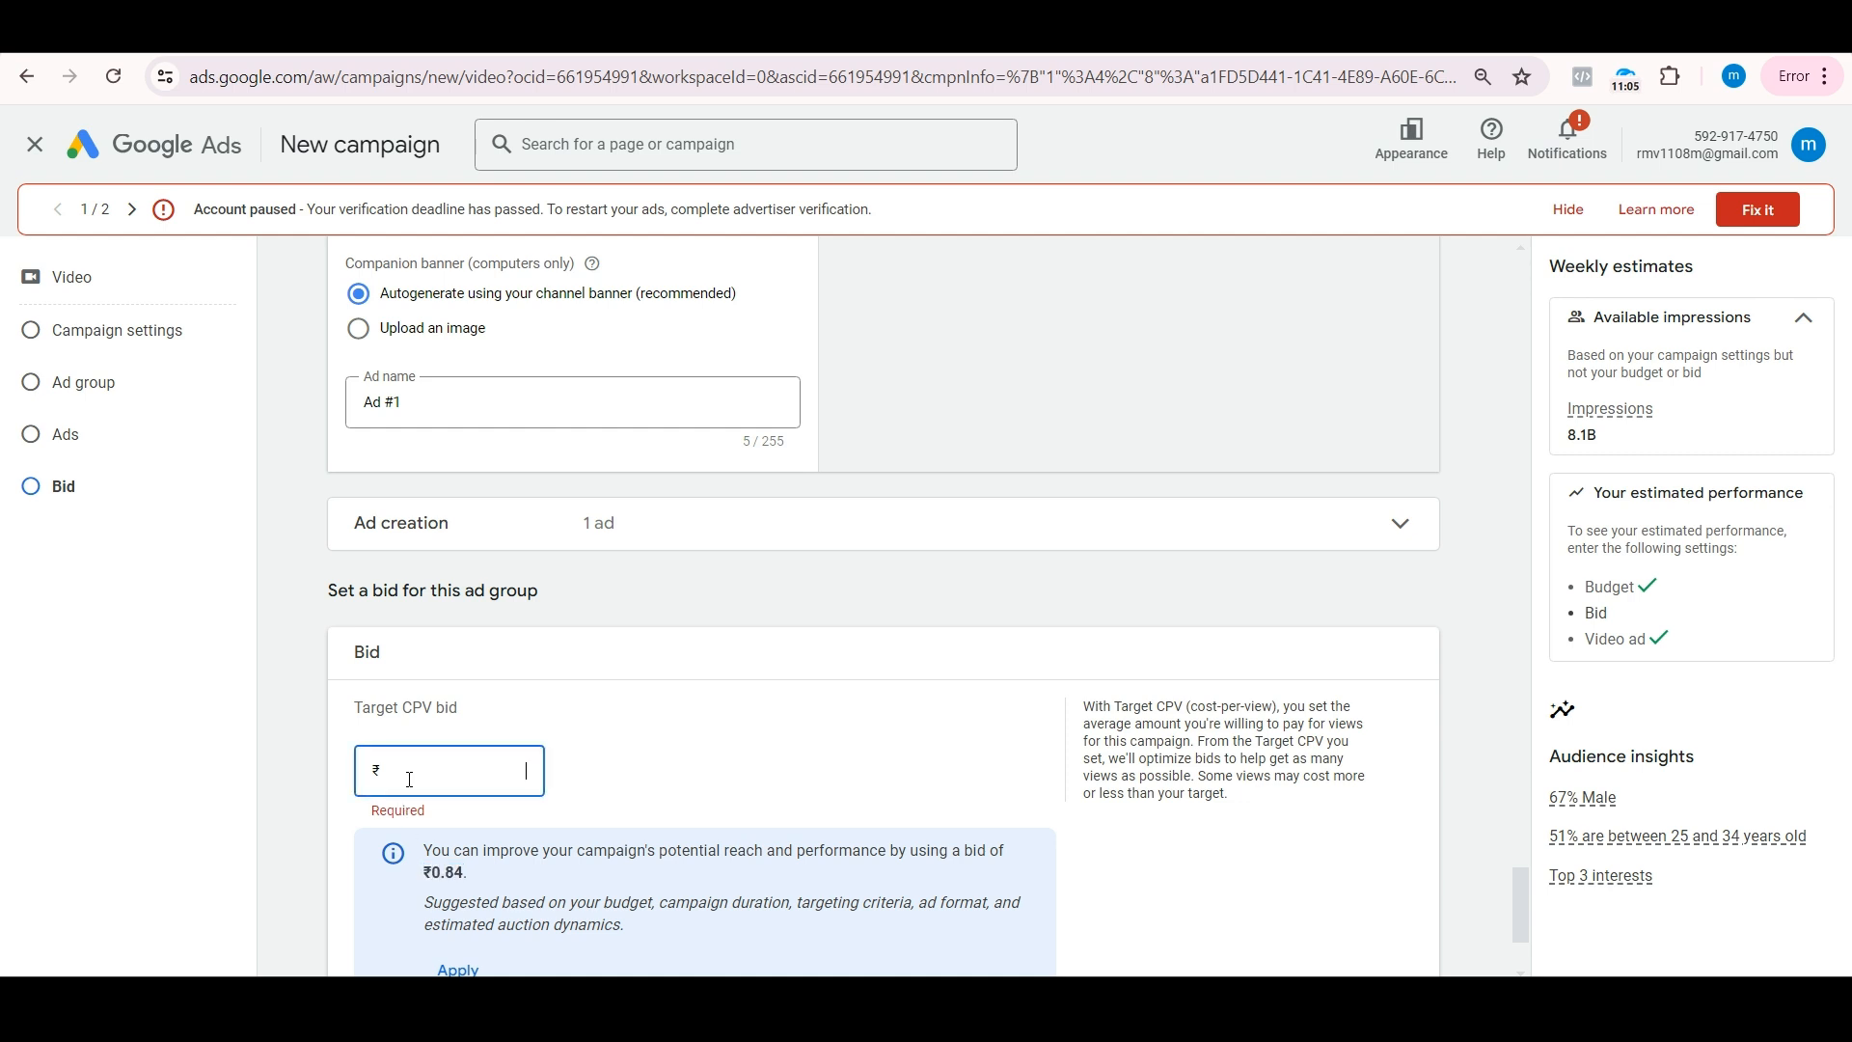
type("0.9")
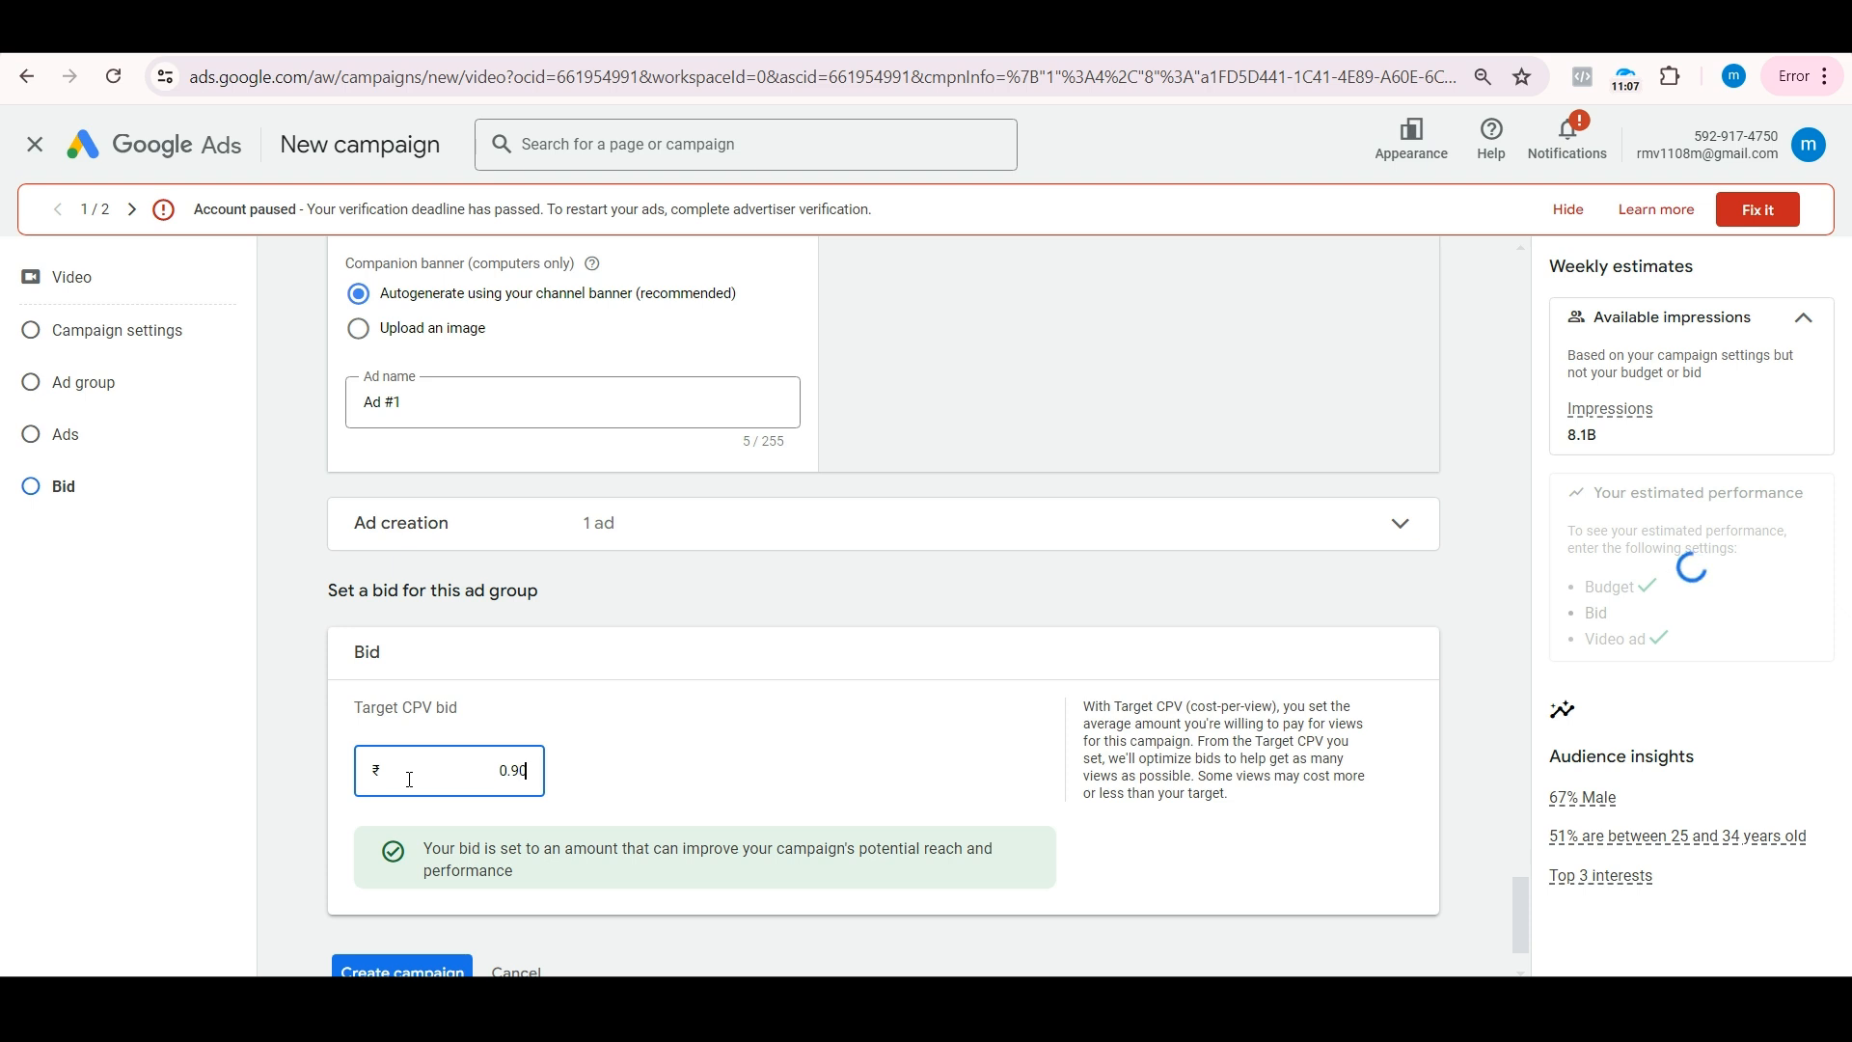
left_click(723, 788)
scroll(724, 788, "down", 1)
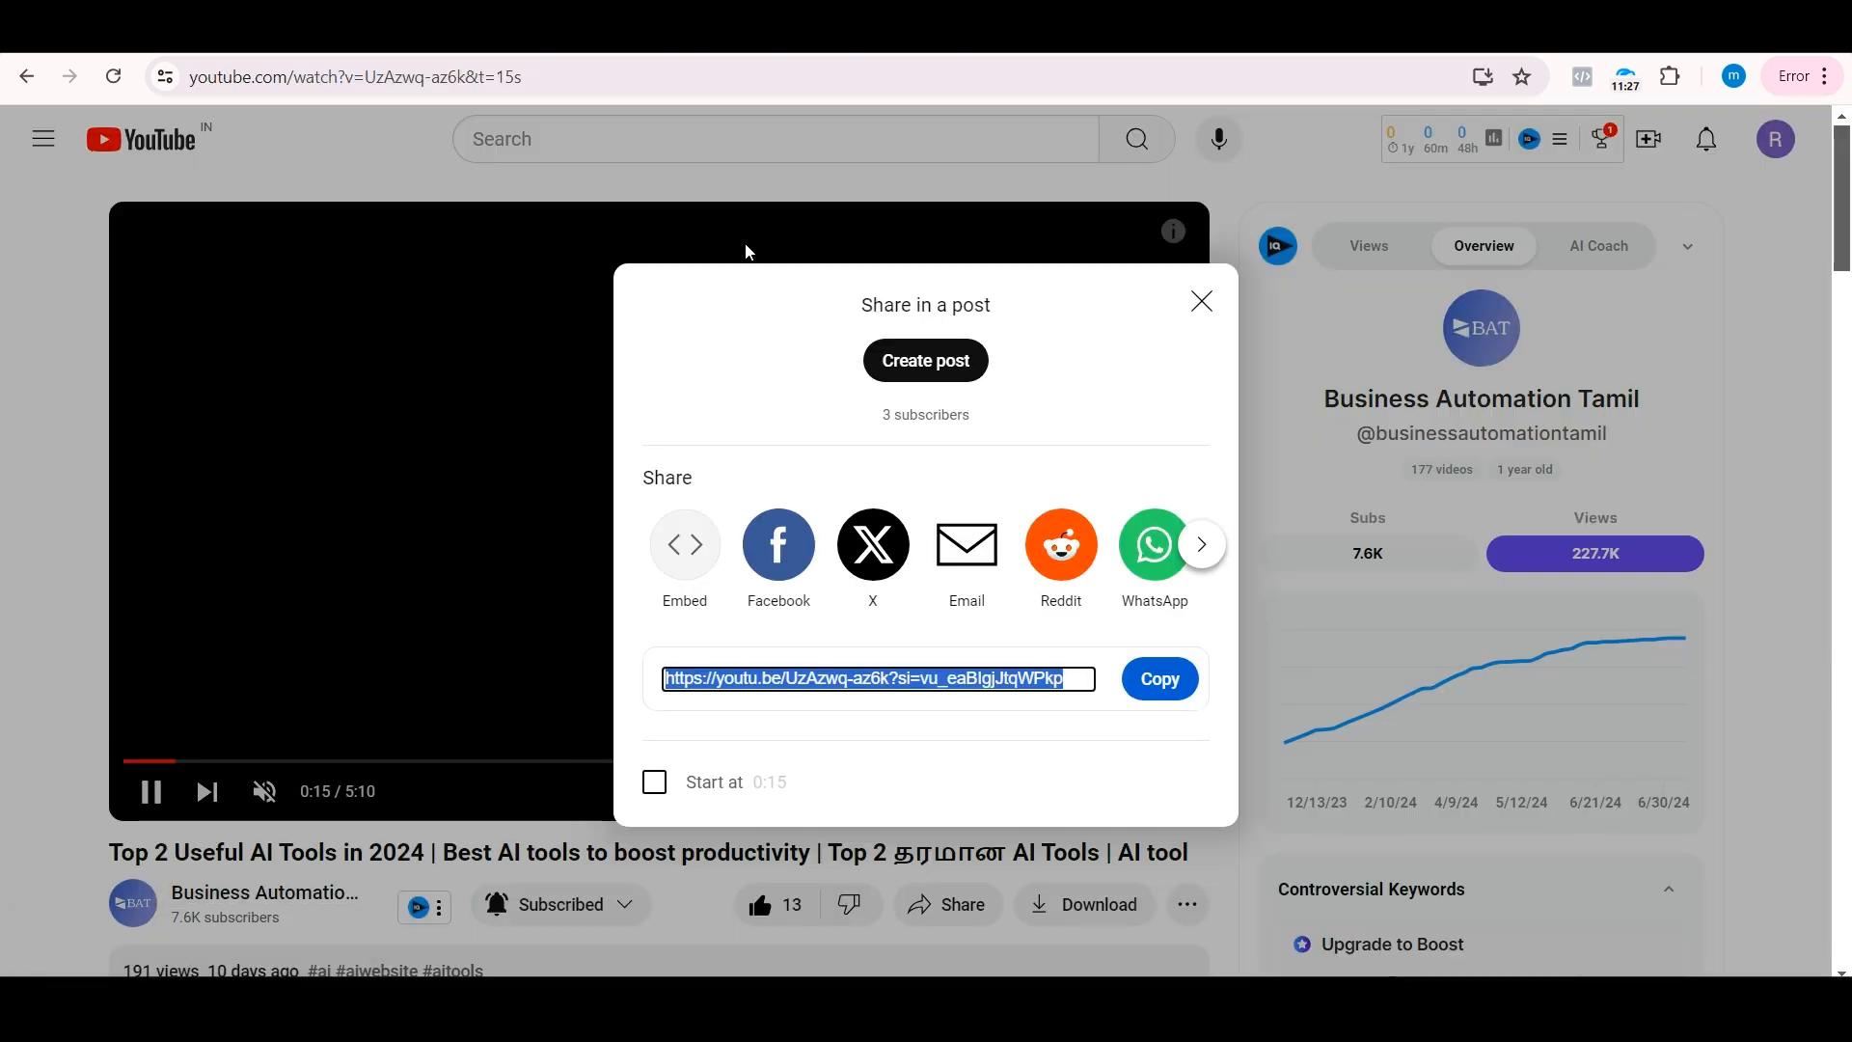
Step: Switch to the YouTube video page and open the Business Automation Tamil channel from it
left_click(1203, 303)
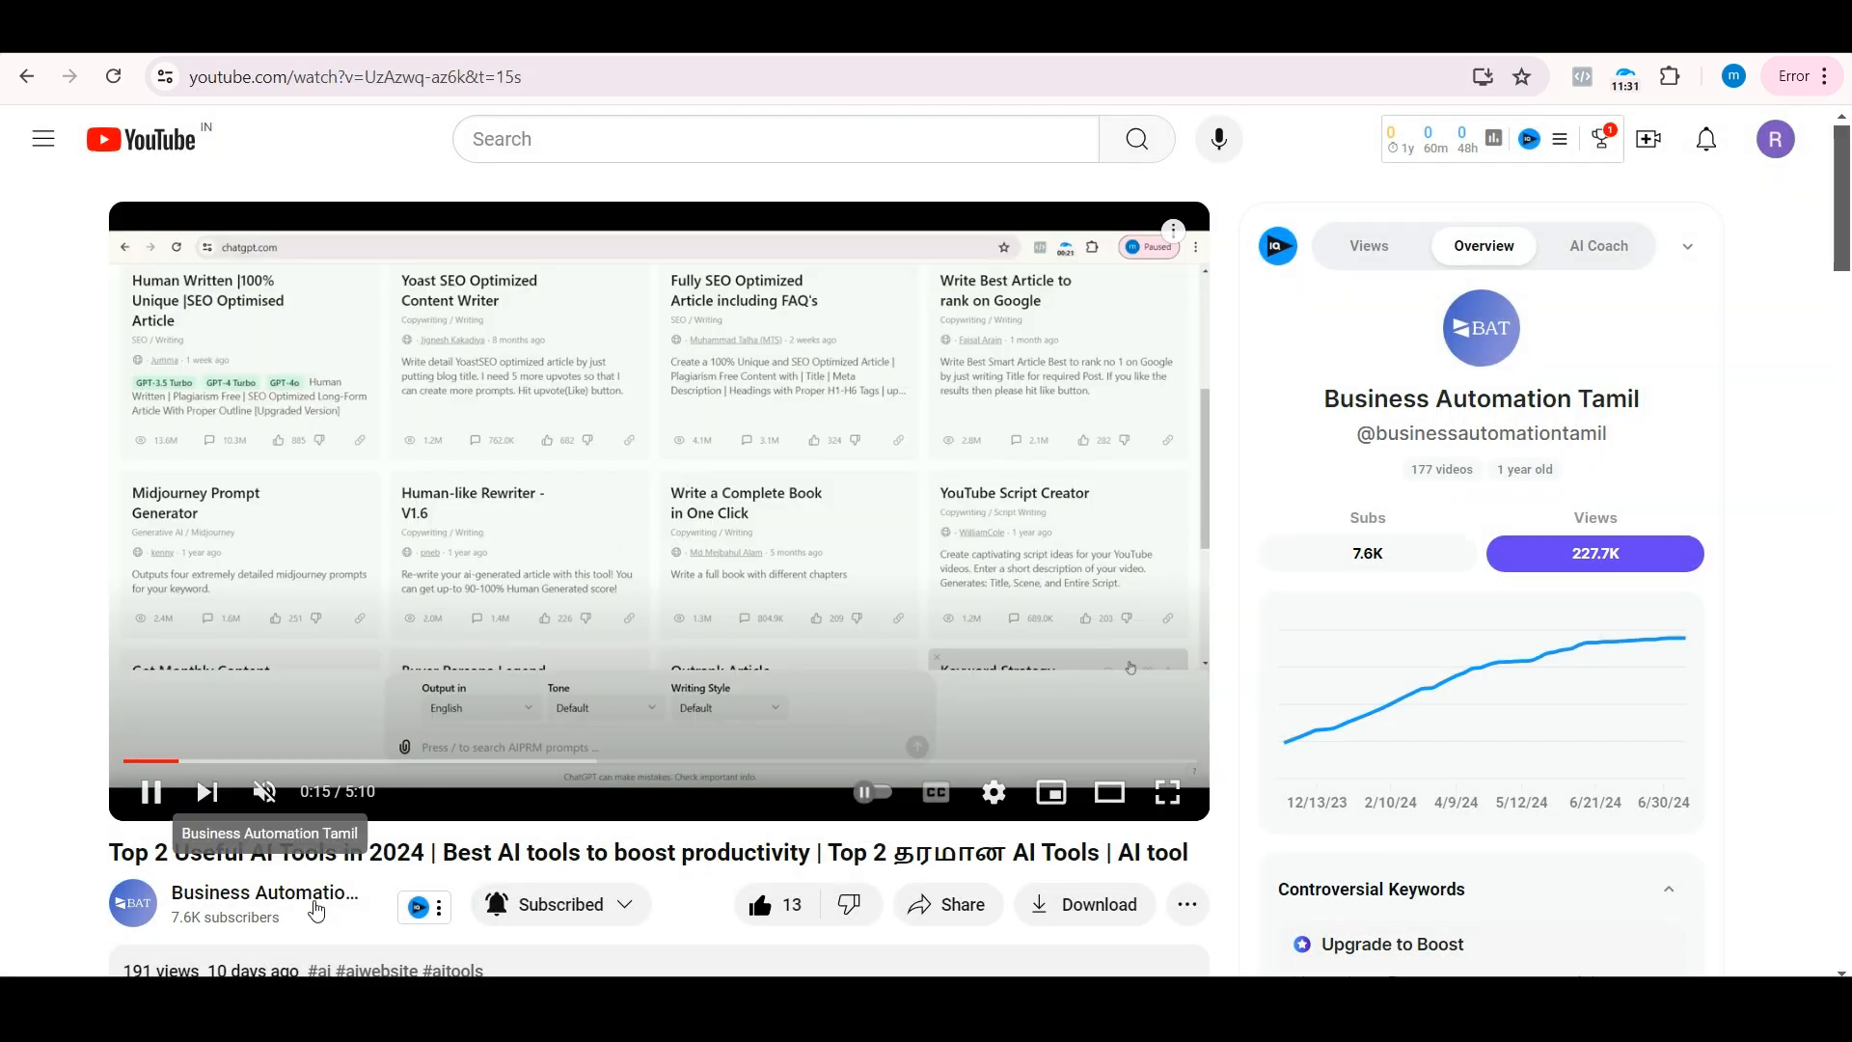
left_click(316, 905)
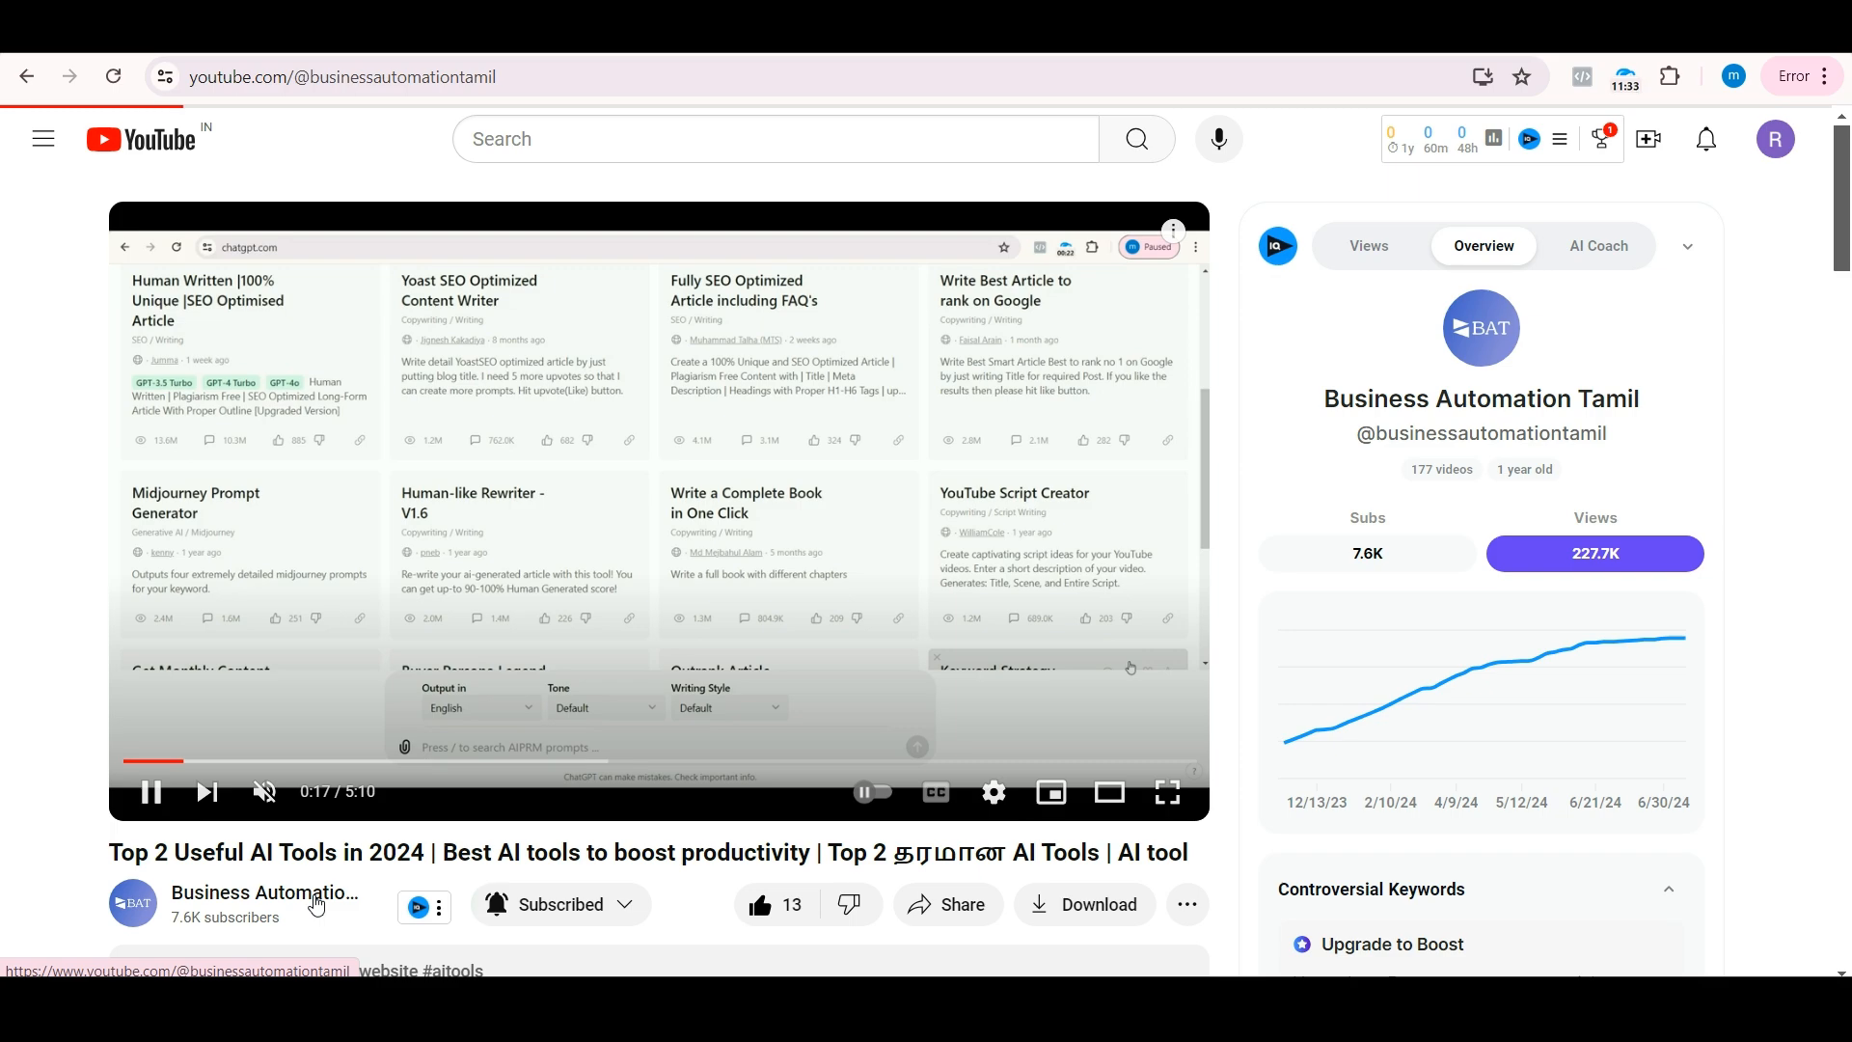